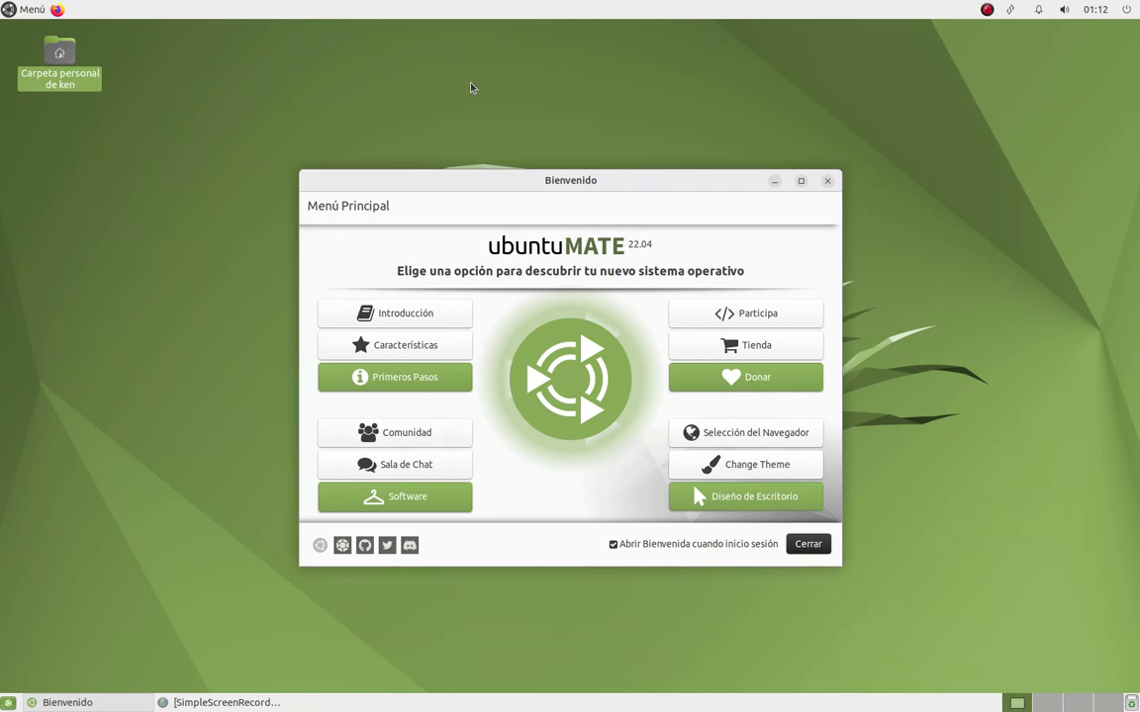
double_click(87, 85)
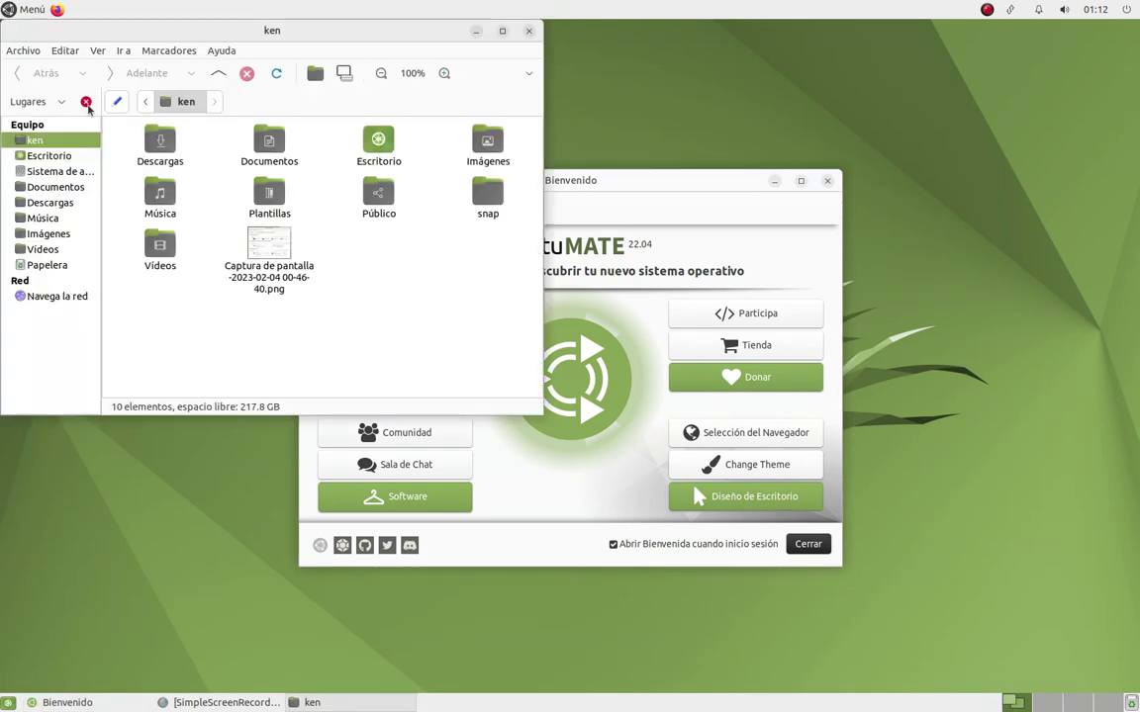
double_click(272, 246)
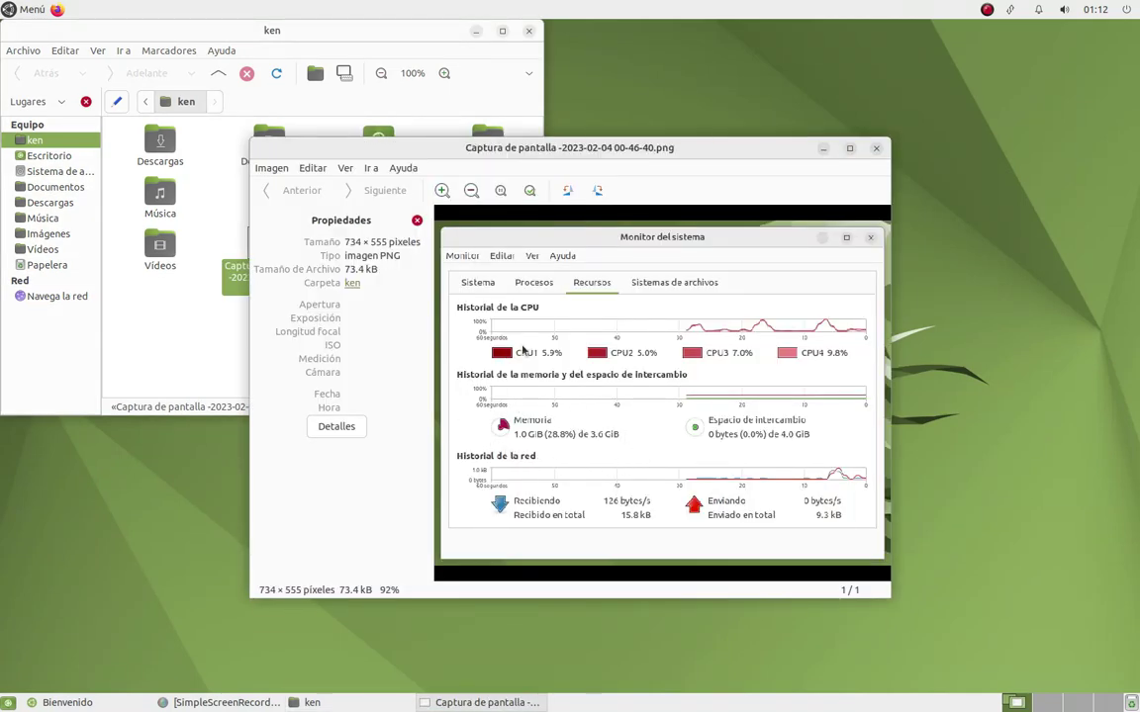
left_click(876, 149)
left_click(530, 30)
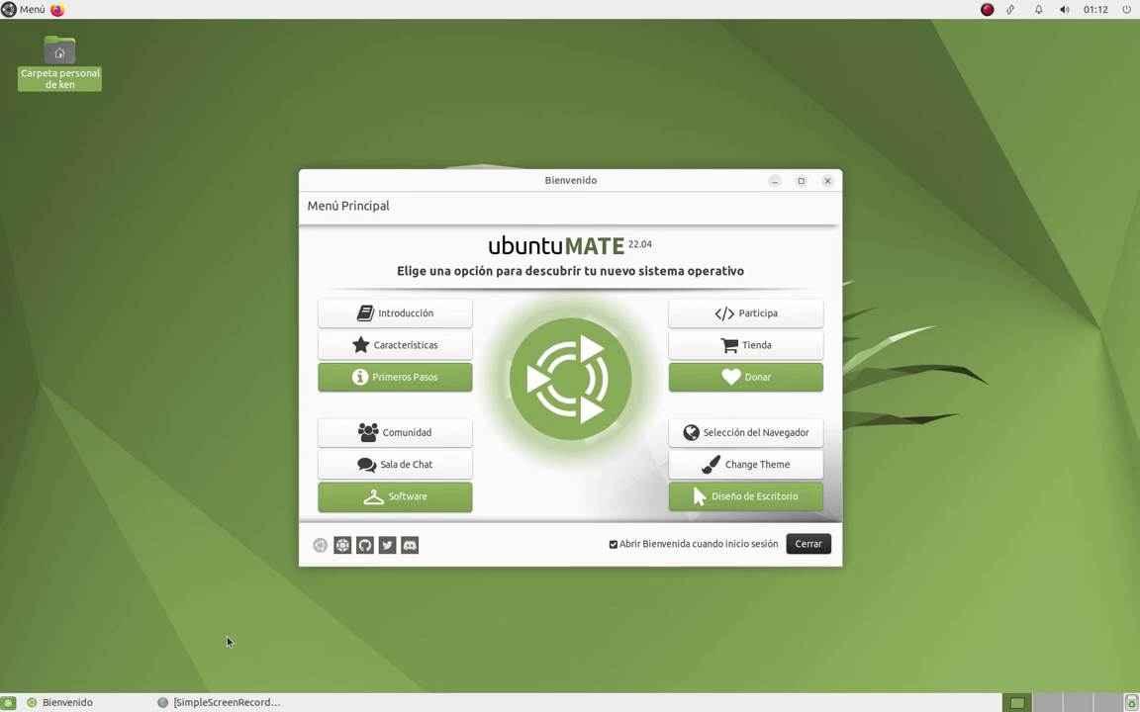
Check the CPU, memory and network usage in the MATE system monitor, and close it
left_click(31, 11)
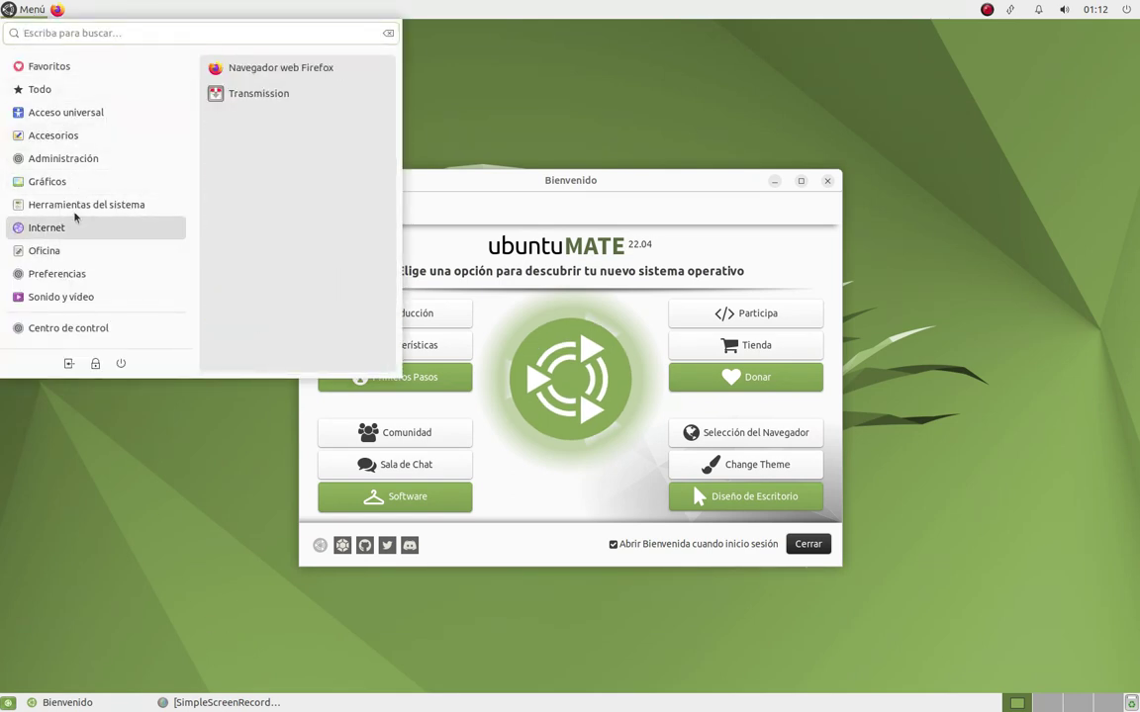
mouse_move(75, 211)
left_click(287, 171)
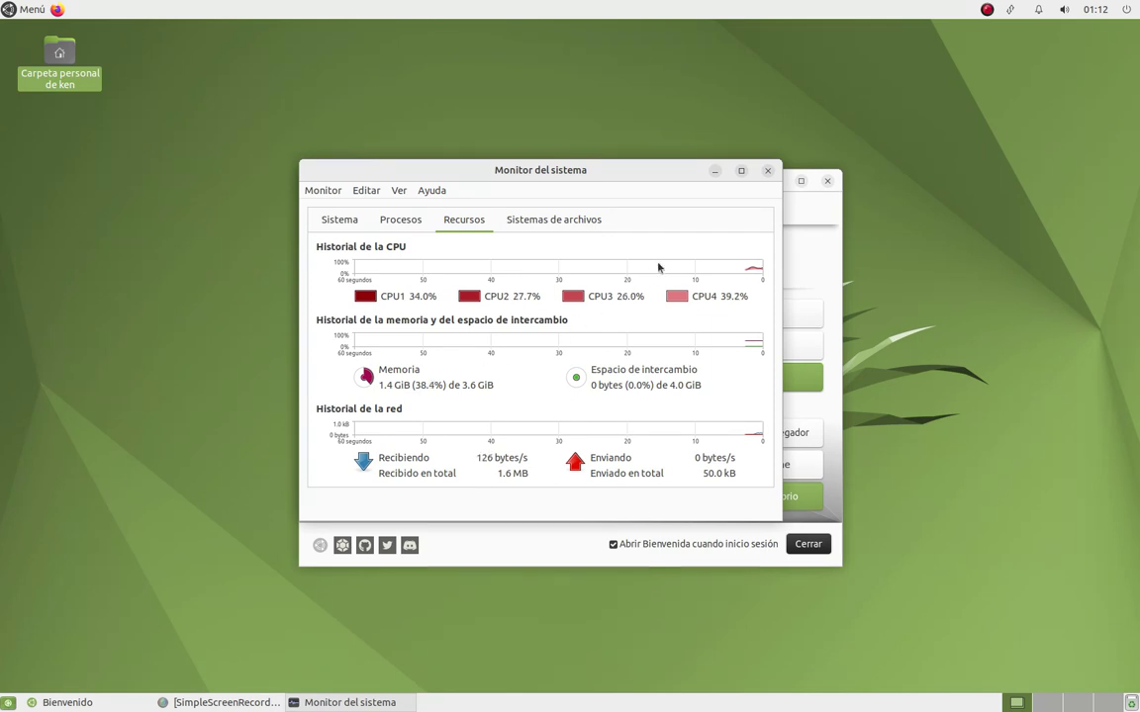
left_click(767, 170)
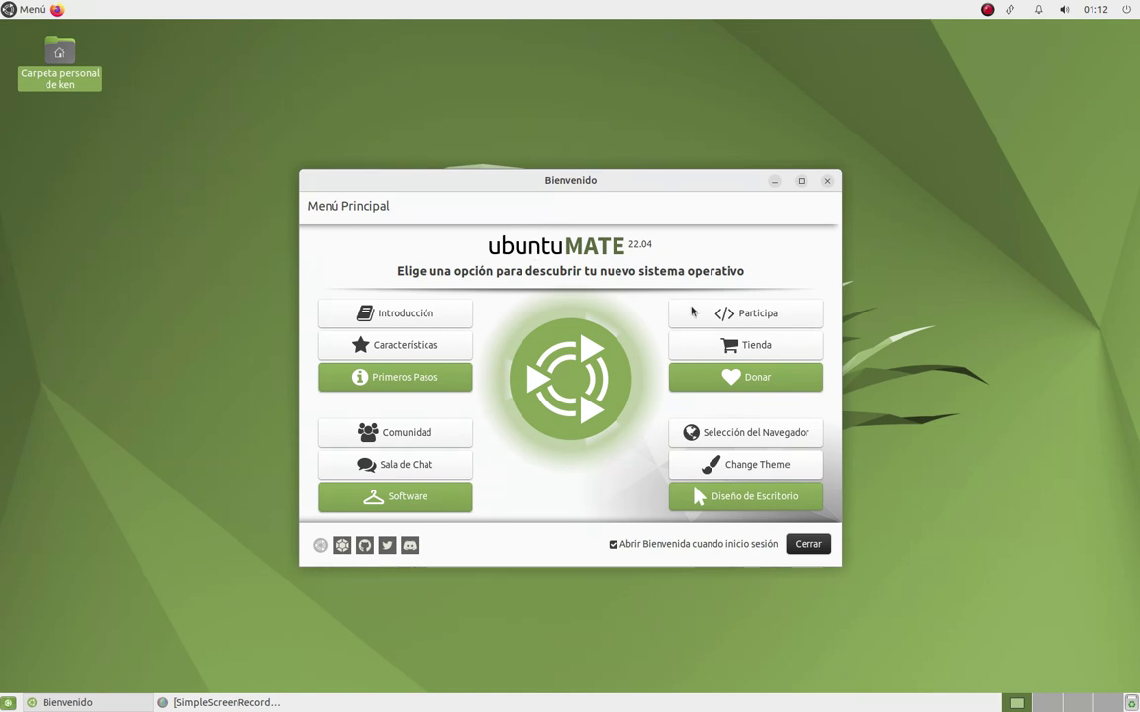
Look over the browsers offered under Selección del Navegador in the Bienvenido window, and close that window
left_click(797, 437)
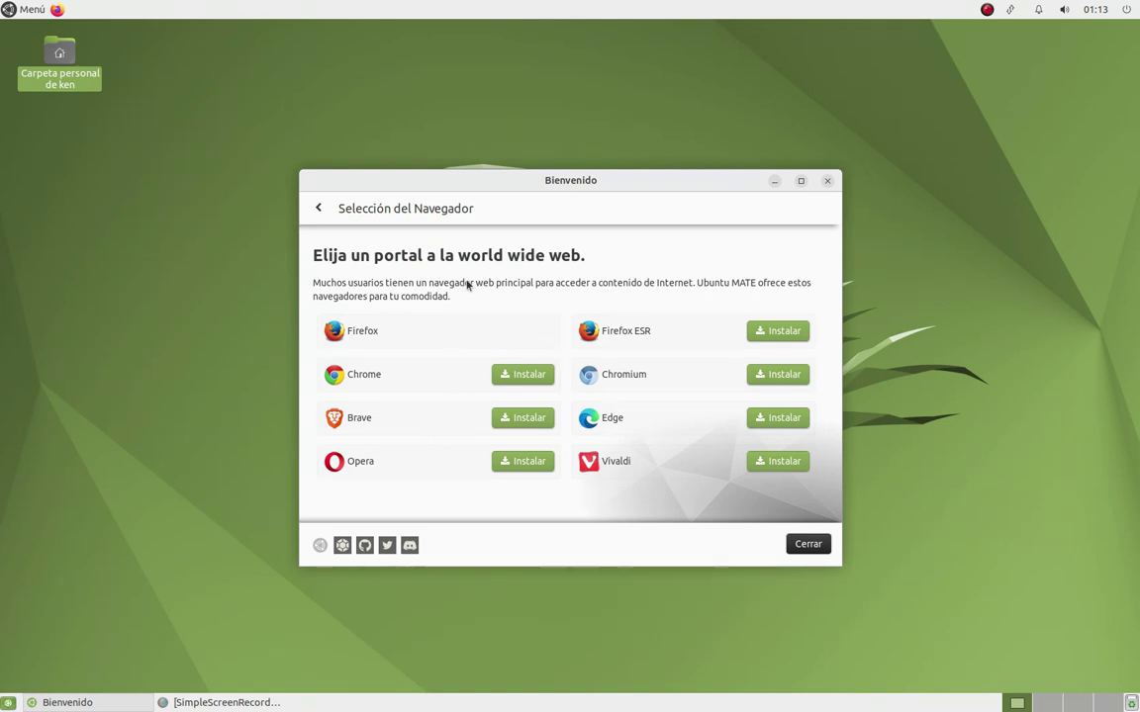
left_click(315, 209)
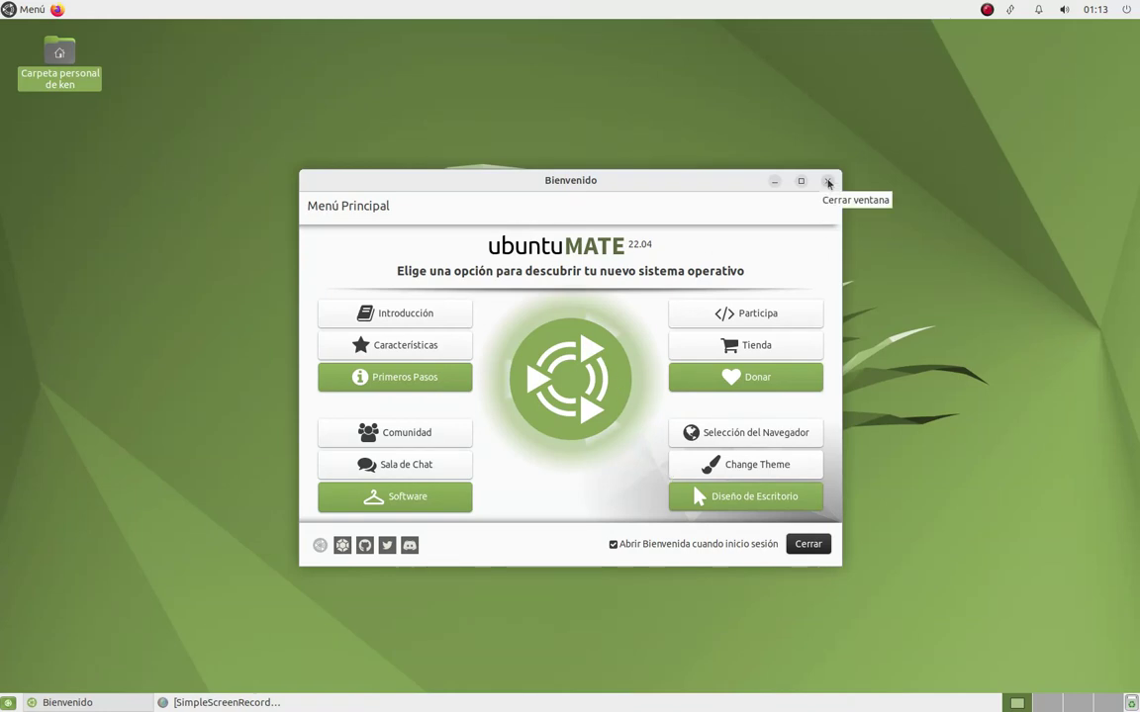
left_click(829, 182)
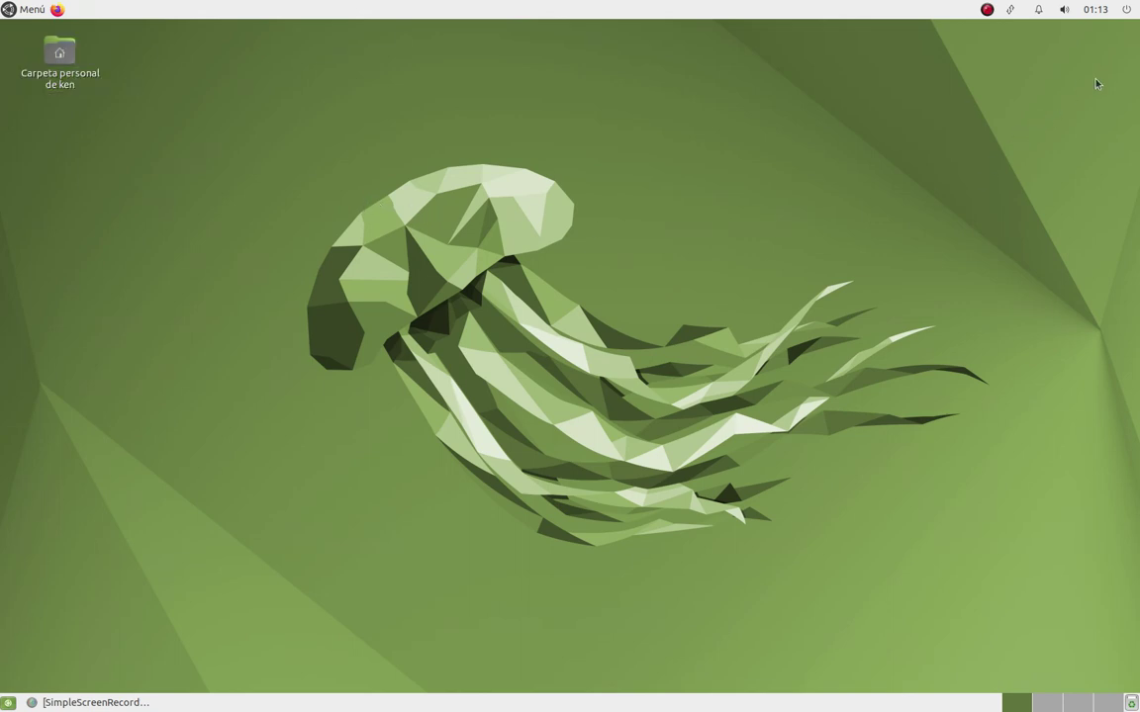
Examine the session and power options and the other system indicators, and dismiss them
left_click(1128, 10)
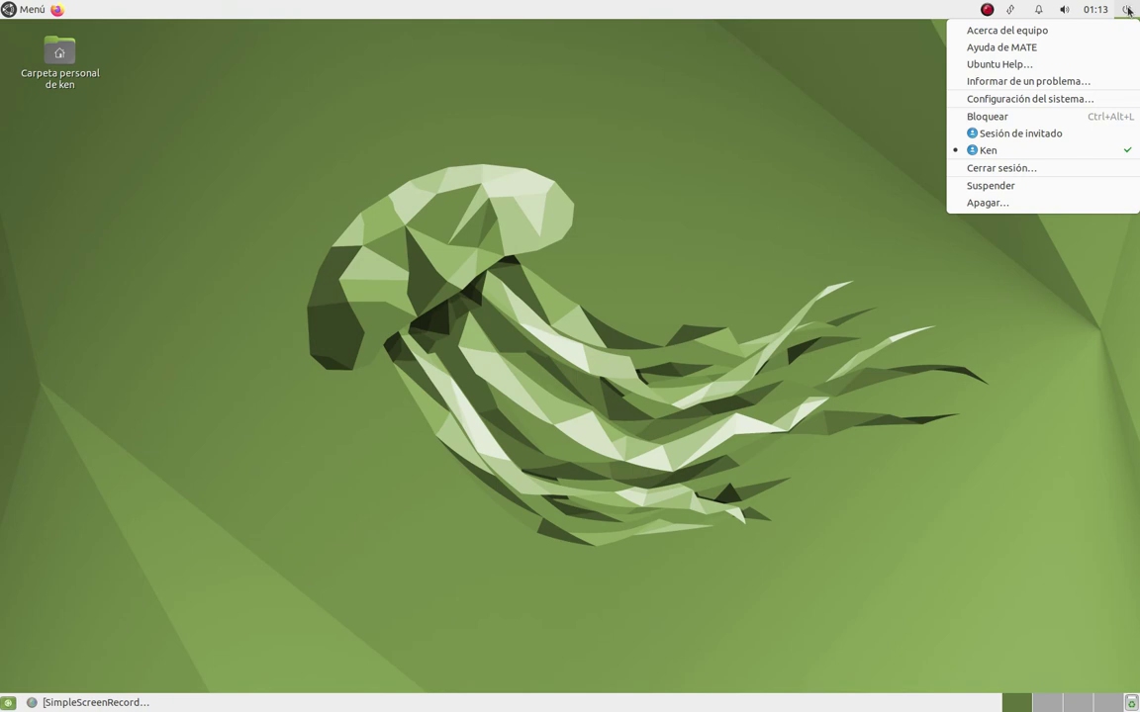
mouse_move(1090, 8)
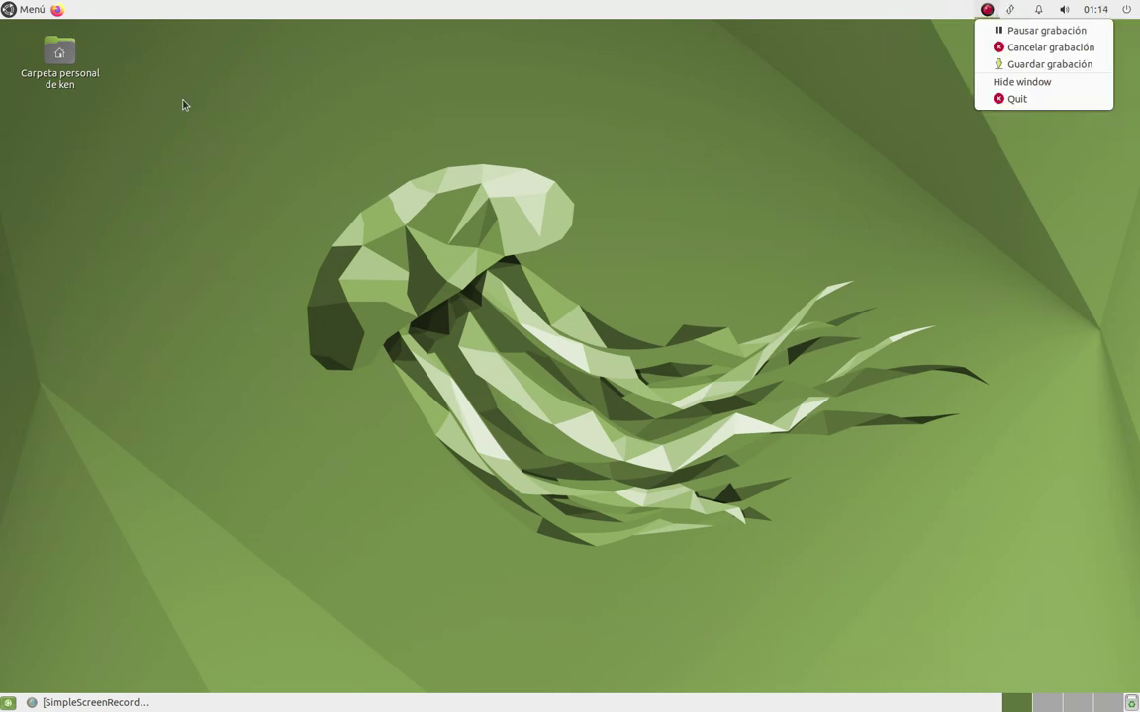
left_click(97, 46)
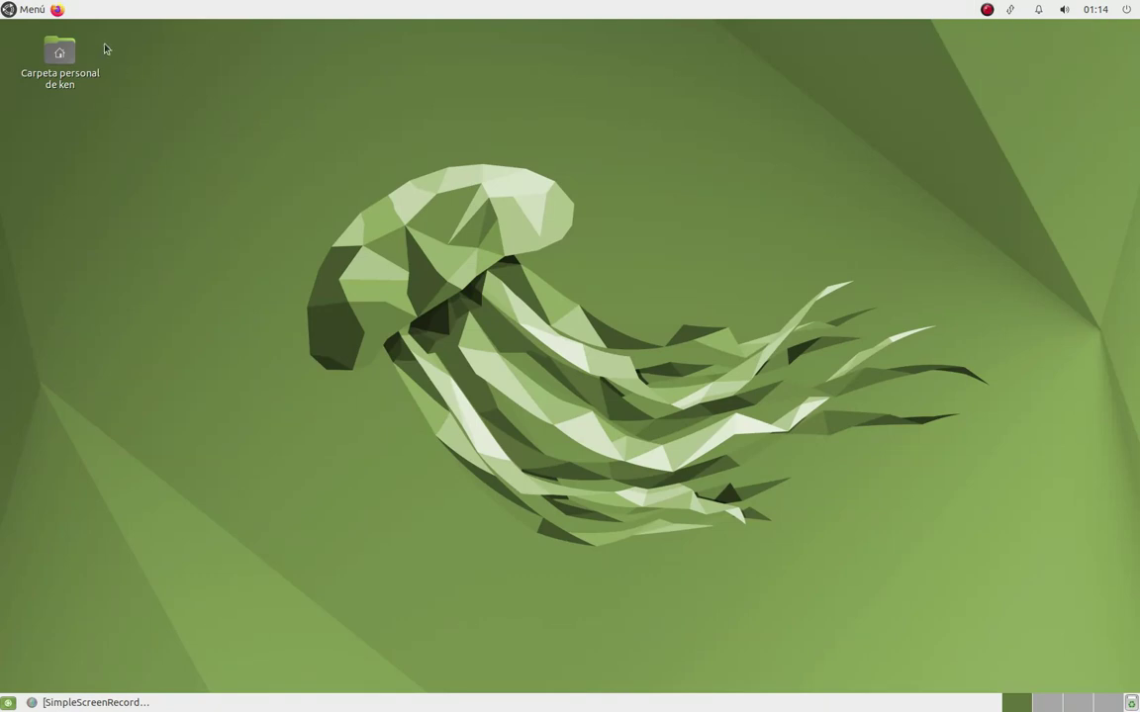
Browse the complete list of installed applications to examine which programs and settings tools the system includes
left_click(32, 11)
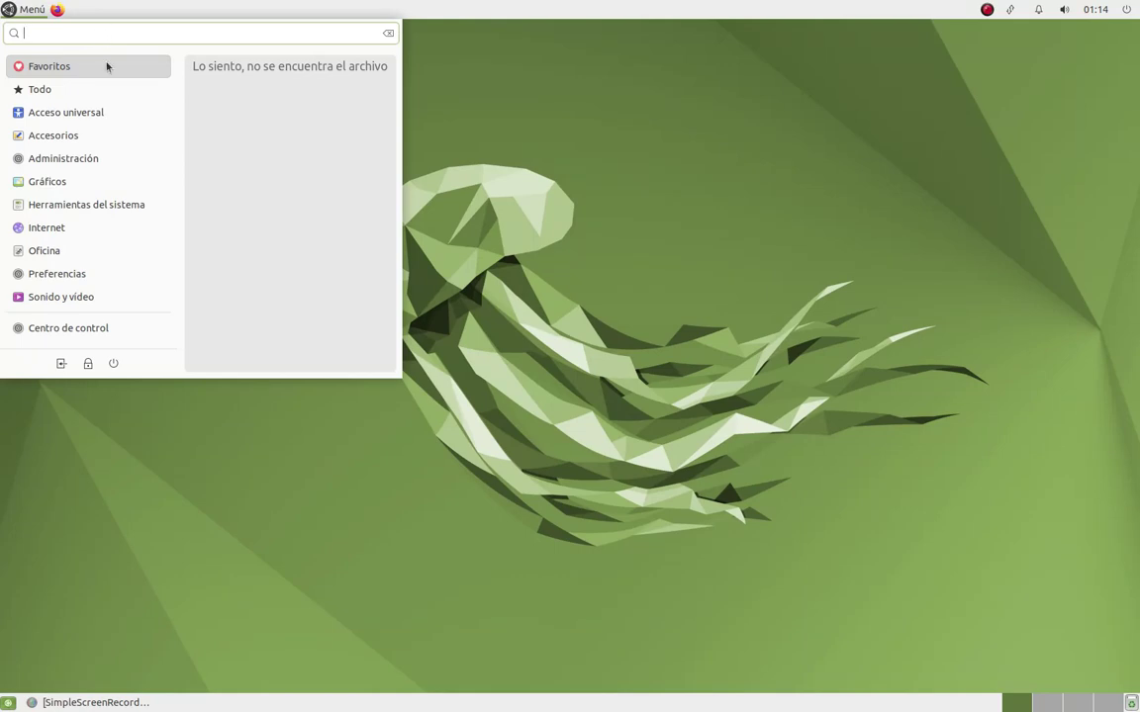
left_click(96, 89)
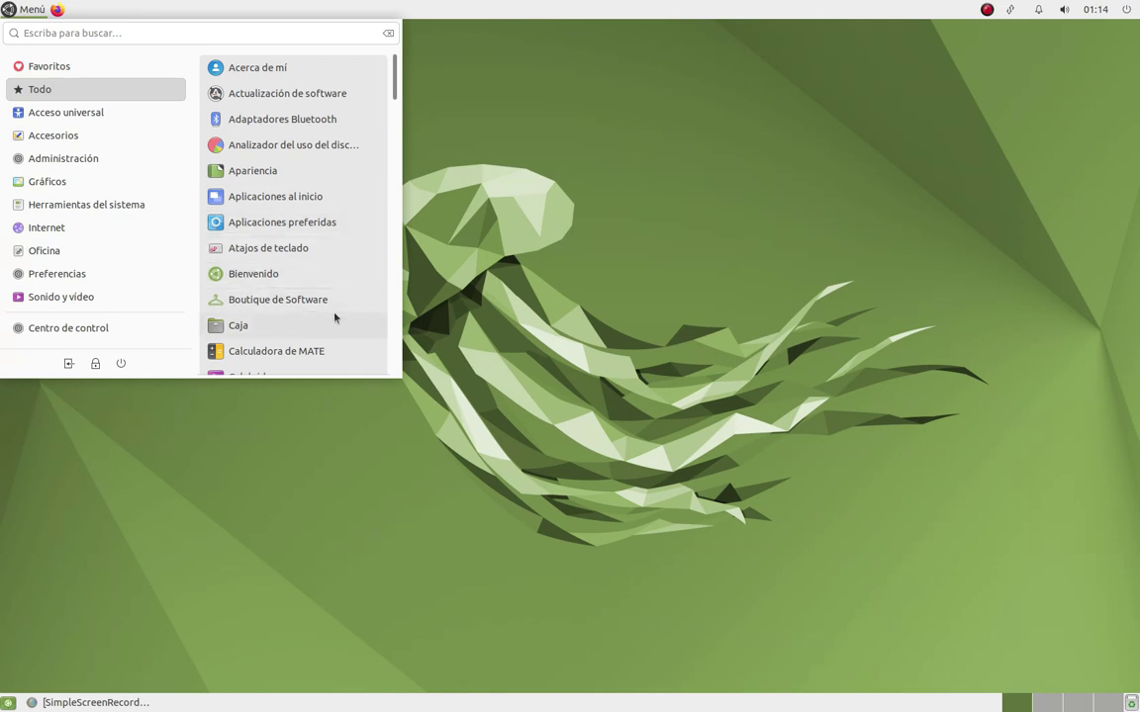
scroll(335, 318, "down", 5)
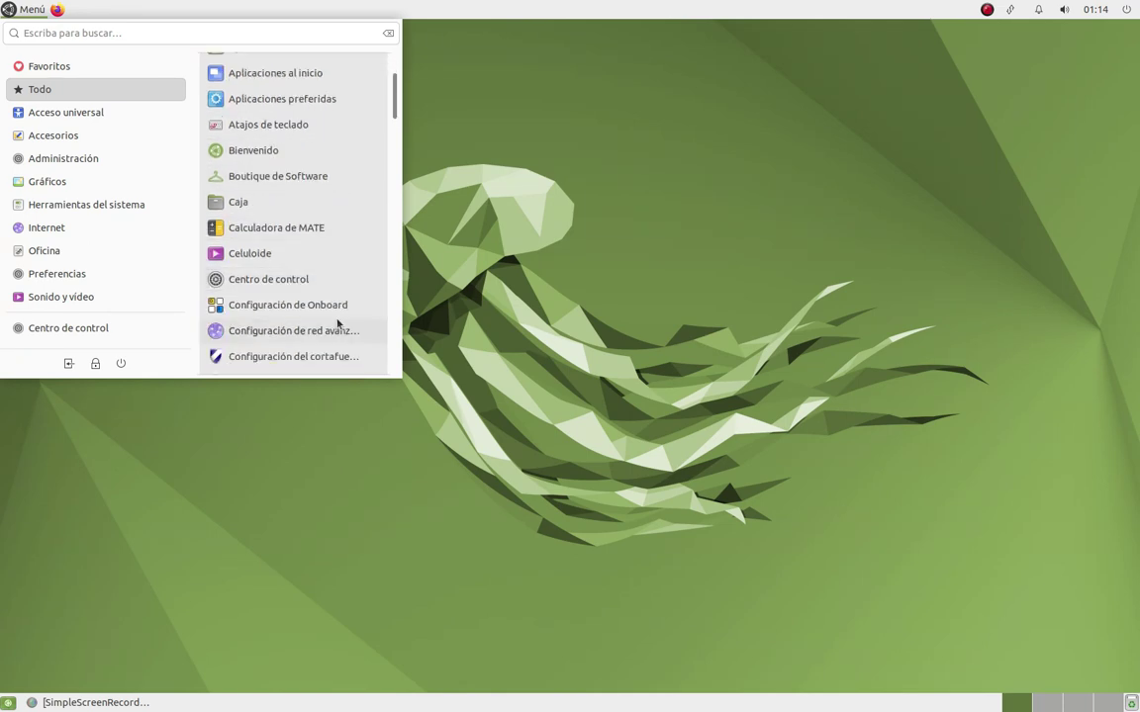
scroll(361, 337, "down", 3)
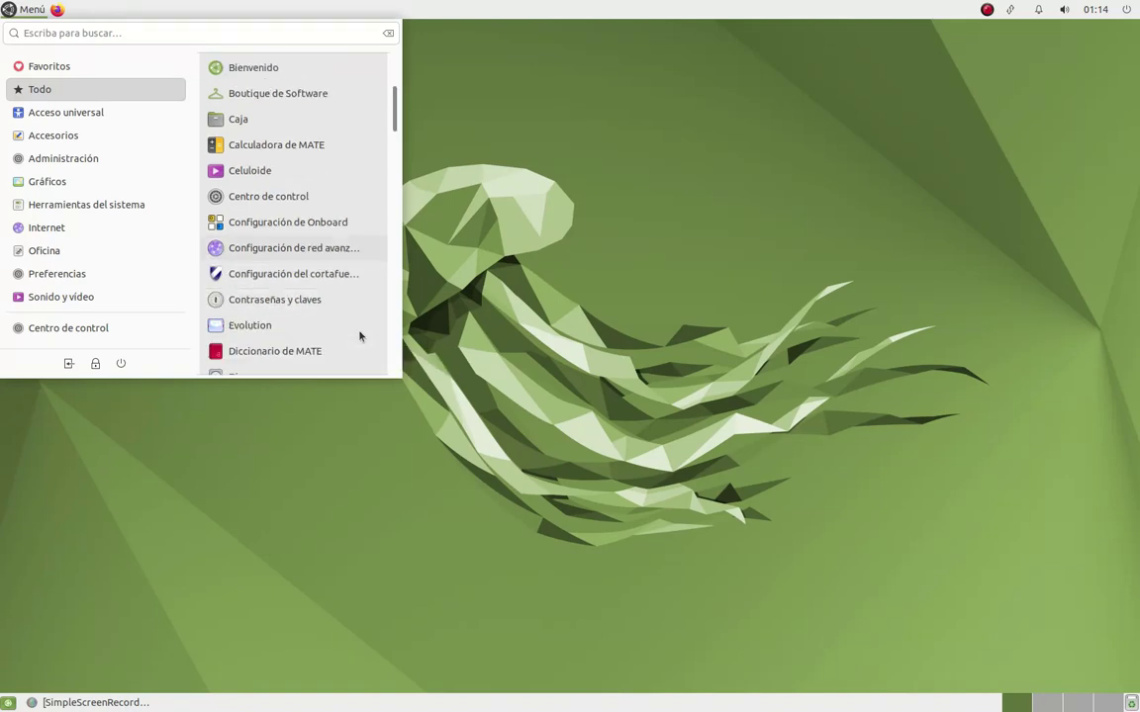
scroll(360, 337, "down", 1)
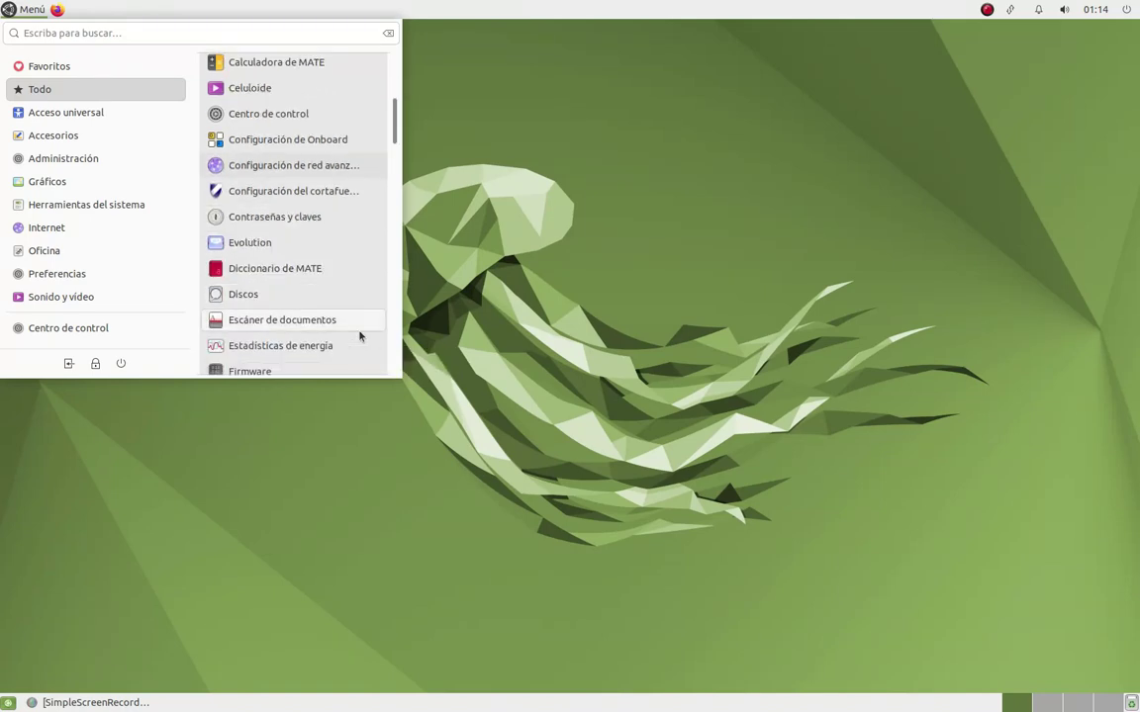
scroll(360, 336, "down", 1)
scroll(359, 338, "down", 1)
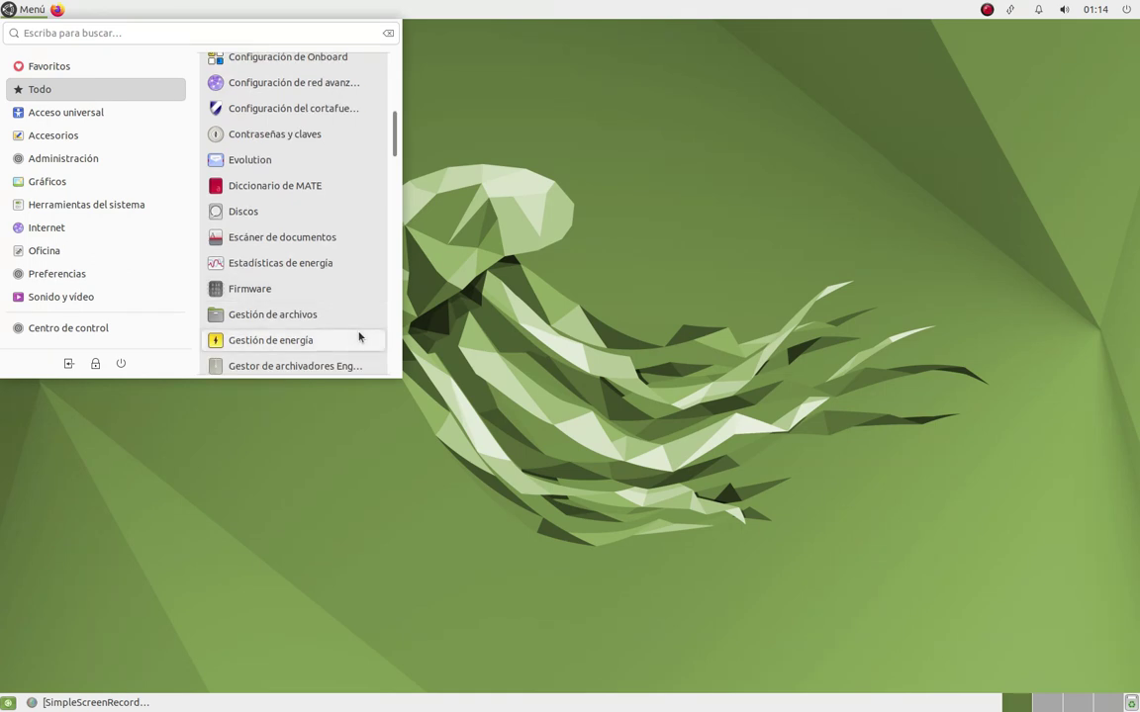
scroll(359, 337, "down", 1)
scroll(359, 337, "down", 1)
scroll(359, 338, "down", 1)
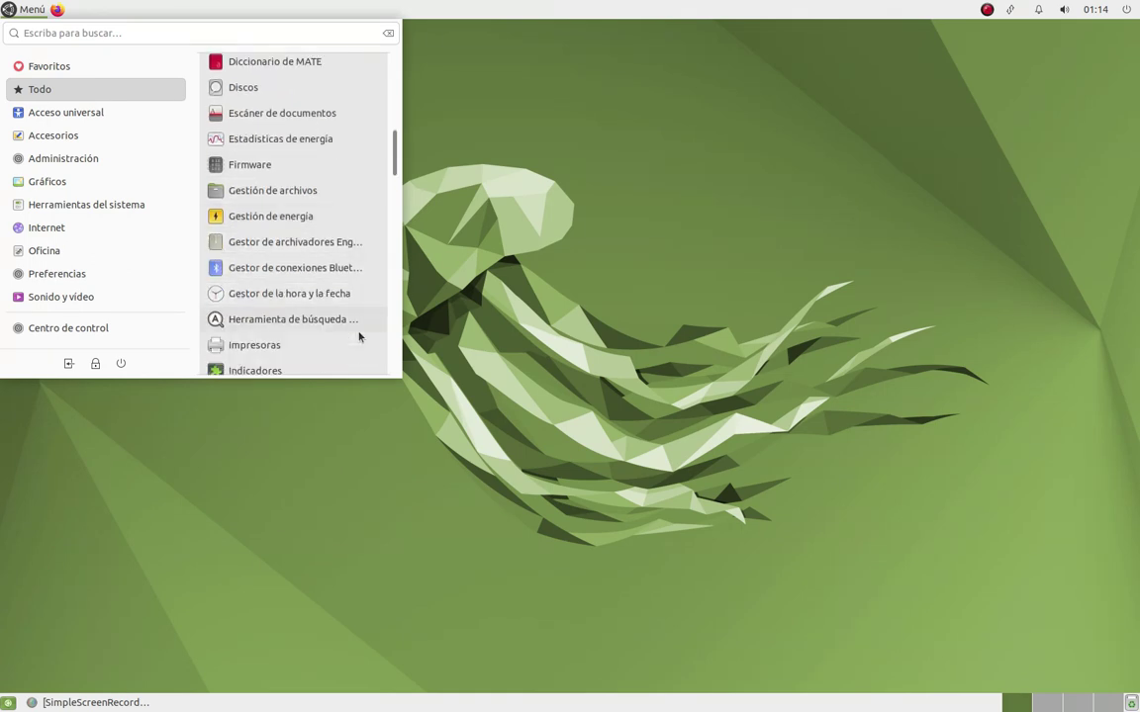
scroll(359, 337, "down", 1)
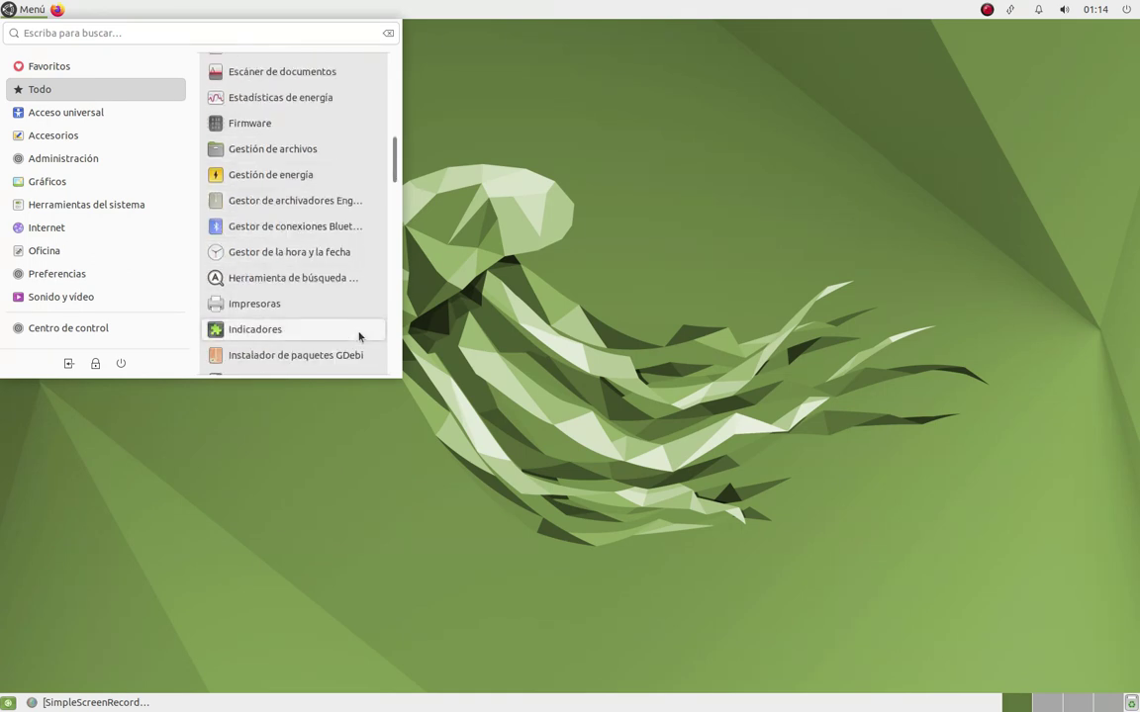
scroll(359, 337, "down", 1)
scroll(358, 336, "down", 1)
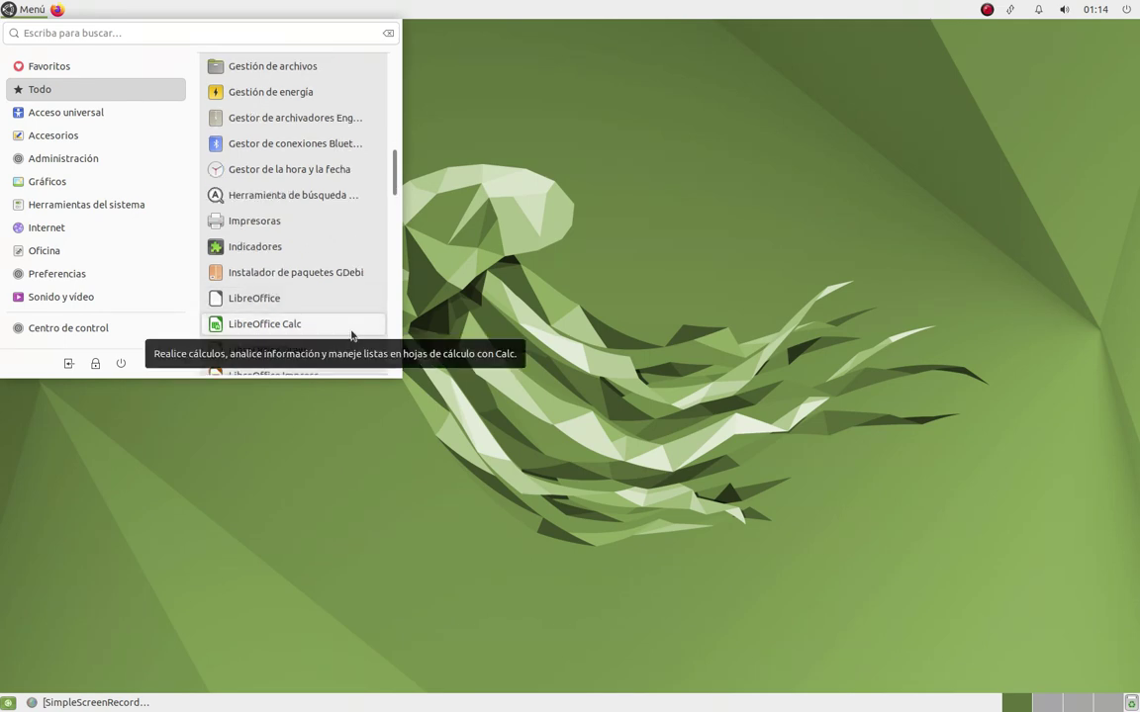
scroll(350, 316, "down", 1)
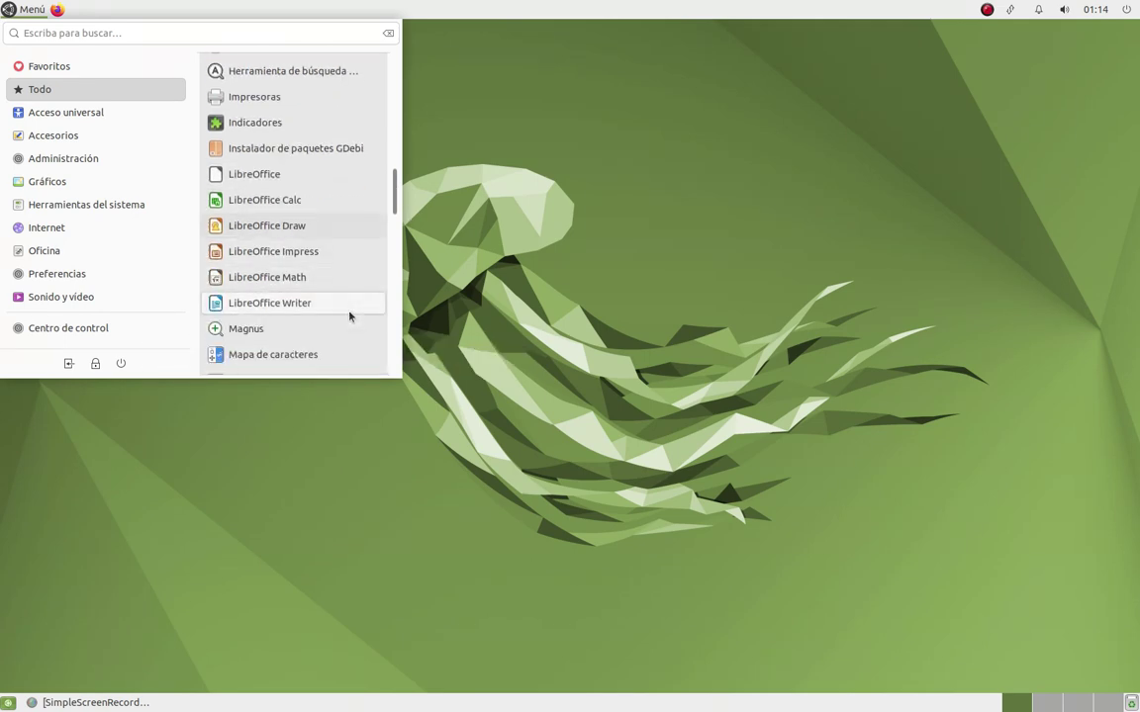
scroll(349, 314, "down", 1)
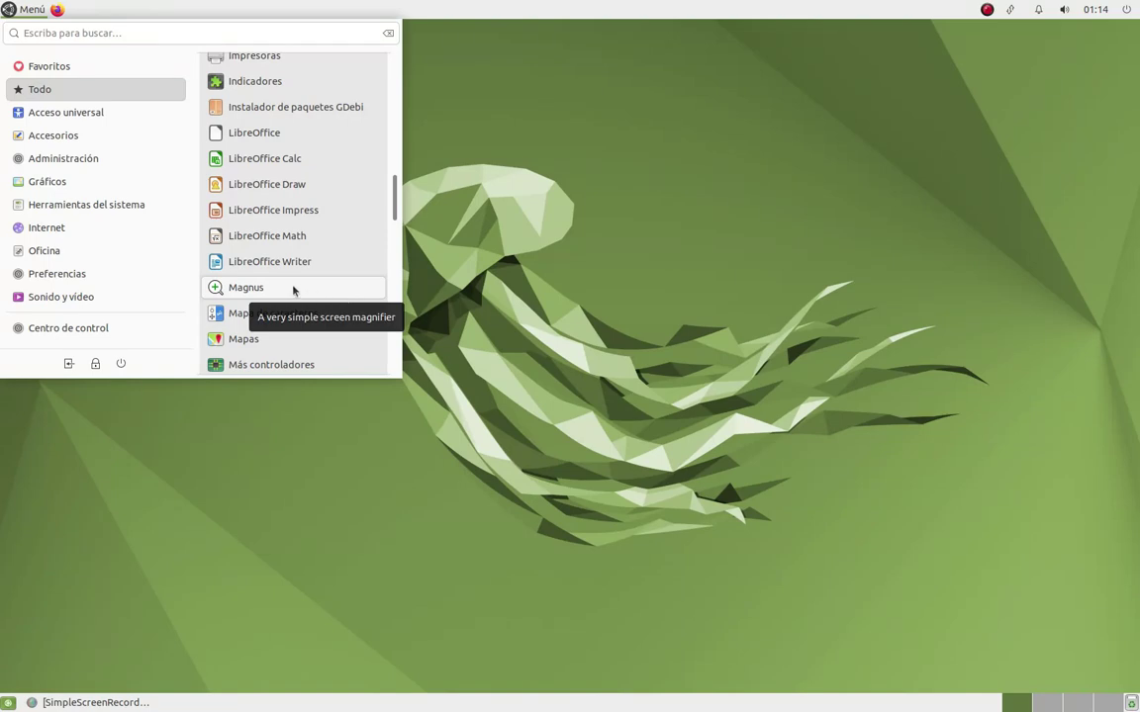
scroll(383, 300, "down", 1)
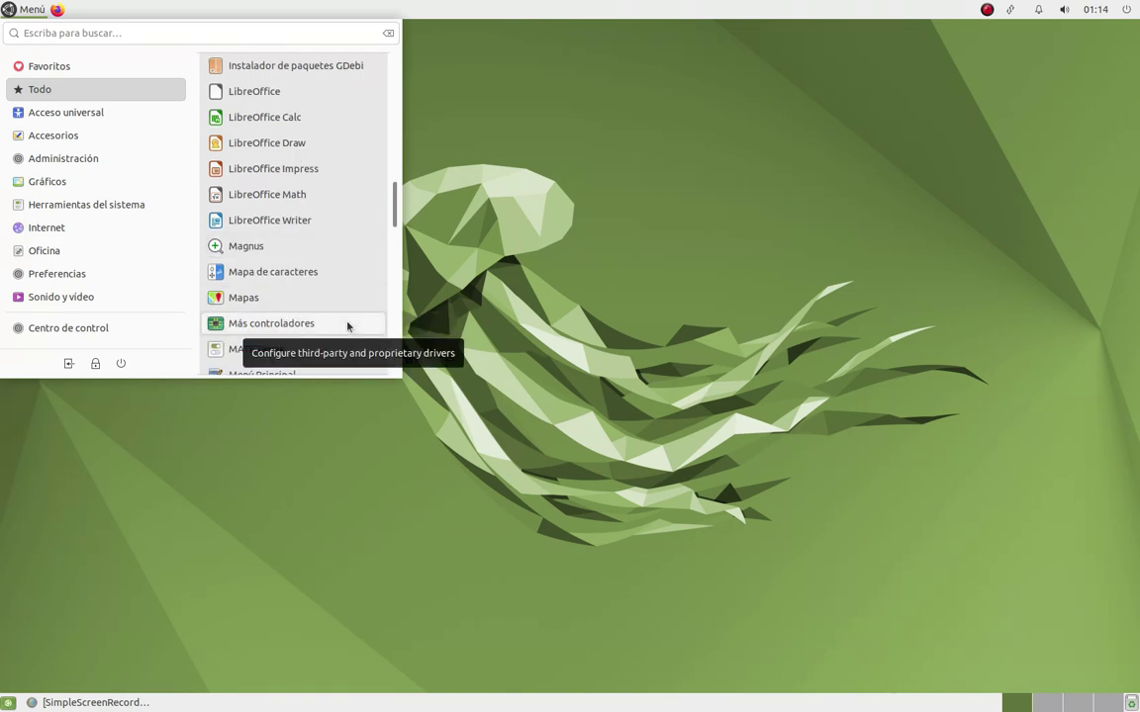
scroll(347, 327, "down", 1)
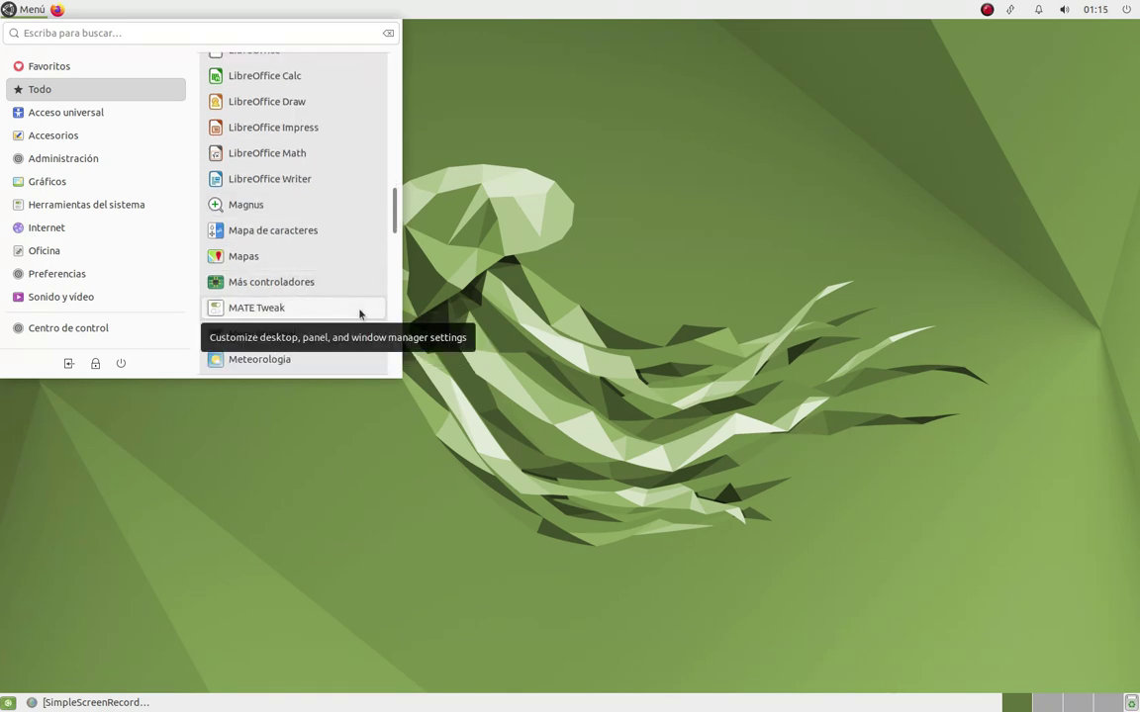
scroll(355, 361, "down", 1)
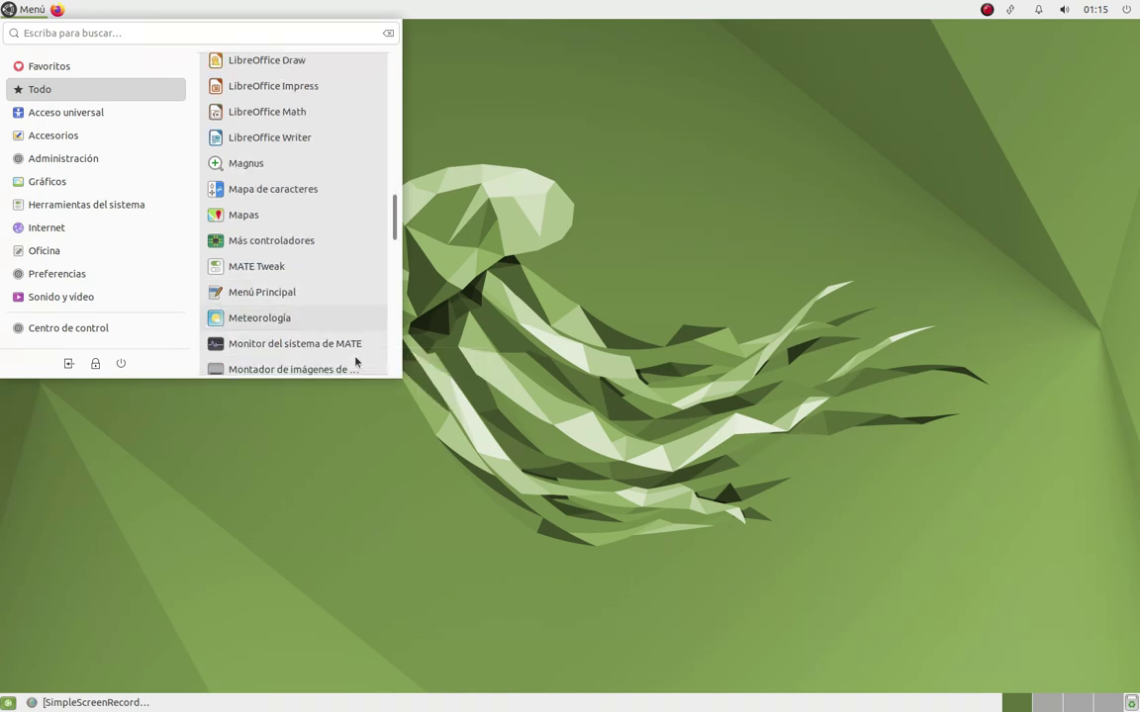
scroll(358, 351, "down", 1)
scroll(359, 352, "down", 1)
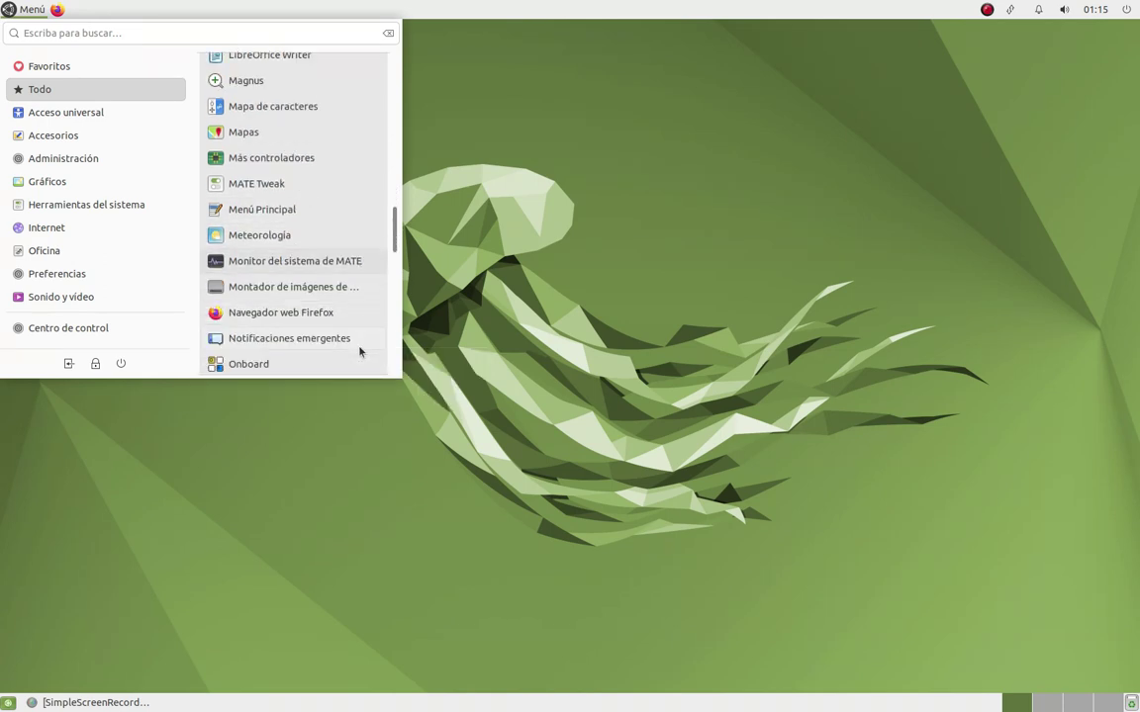
scroll(359, 351, "down", 1)
scroll(360, 351, "down", 1)
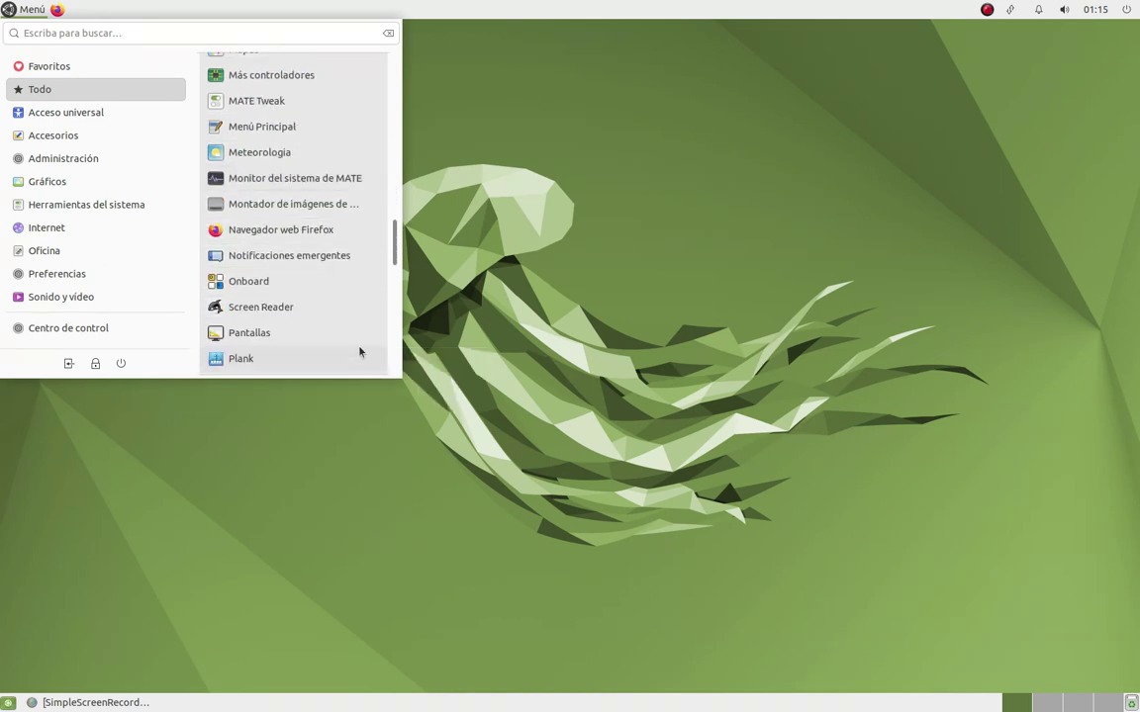
scroll(360, 339, "down", 1)
scroll(361, 339, "down", 1)
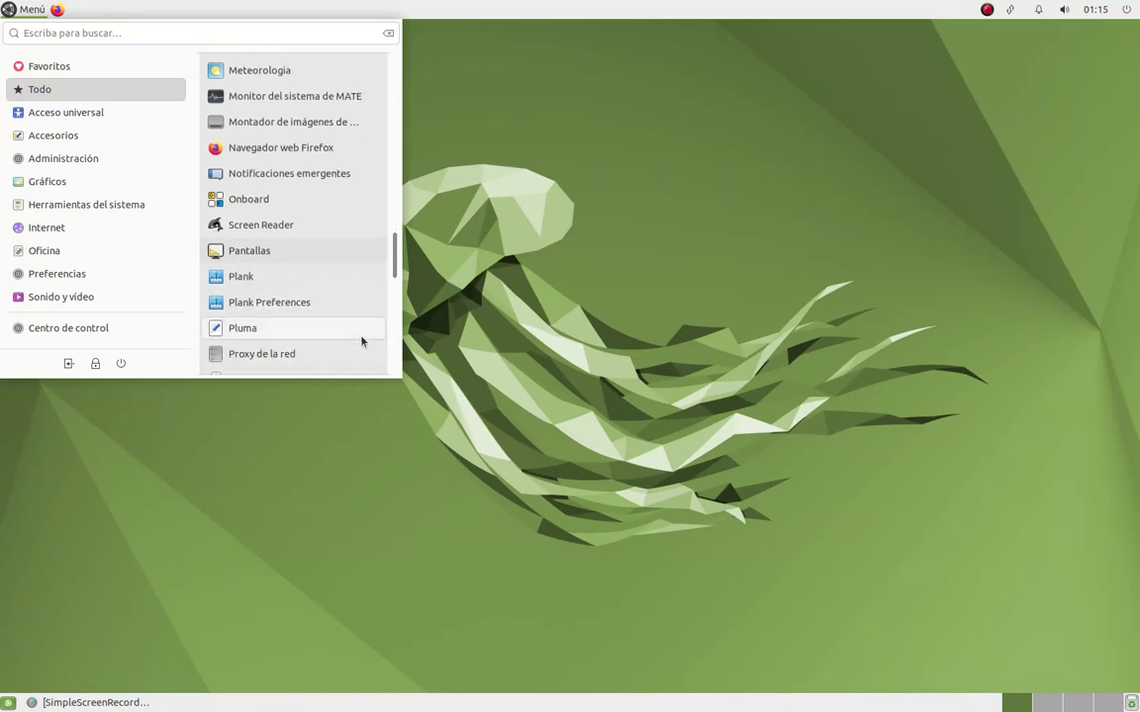
scroll(361, 338, "down", 1)
scroll(360, 327, "down", 1)
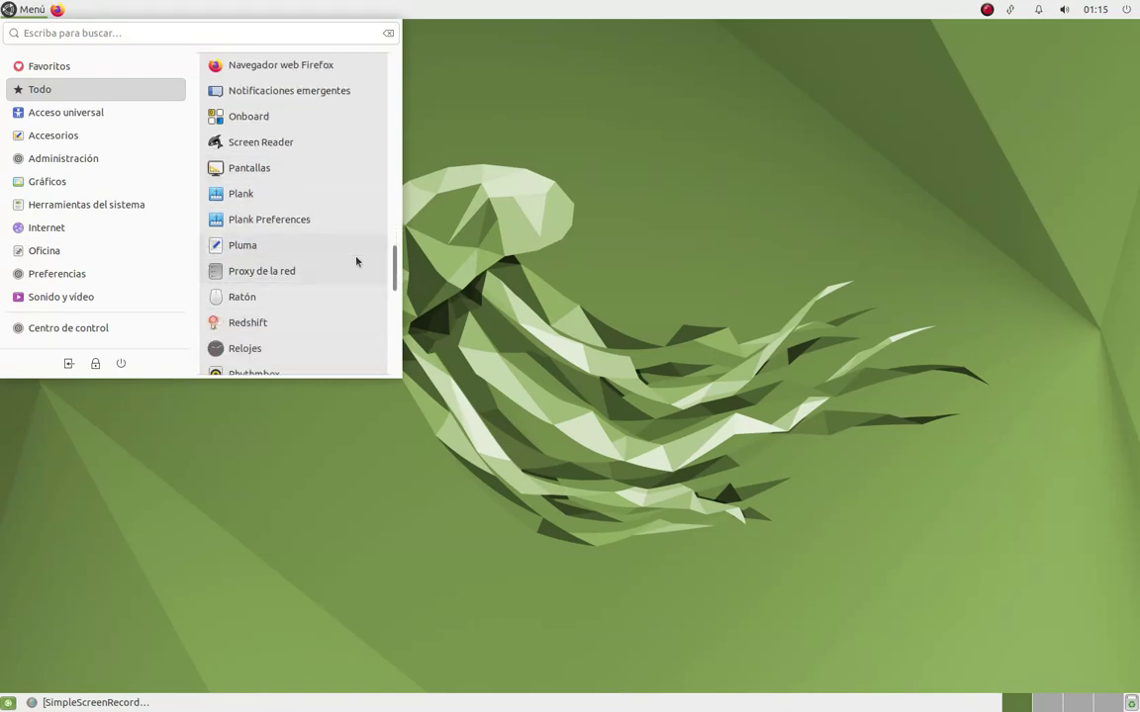
scroll(356, 253, "down", 1)
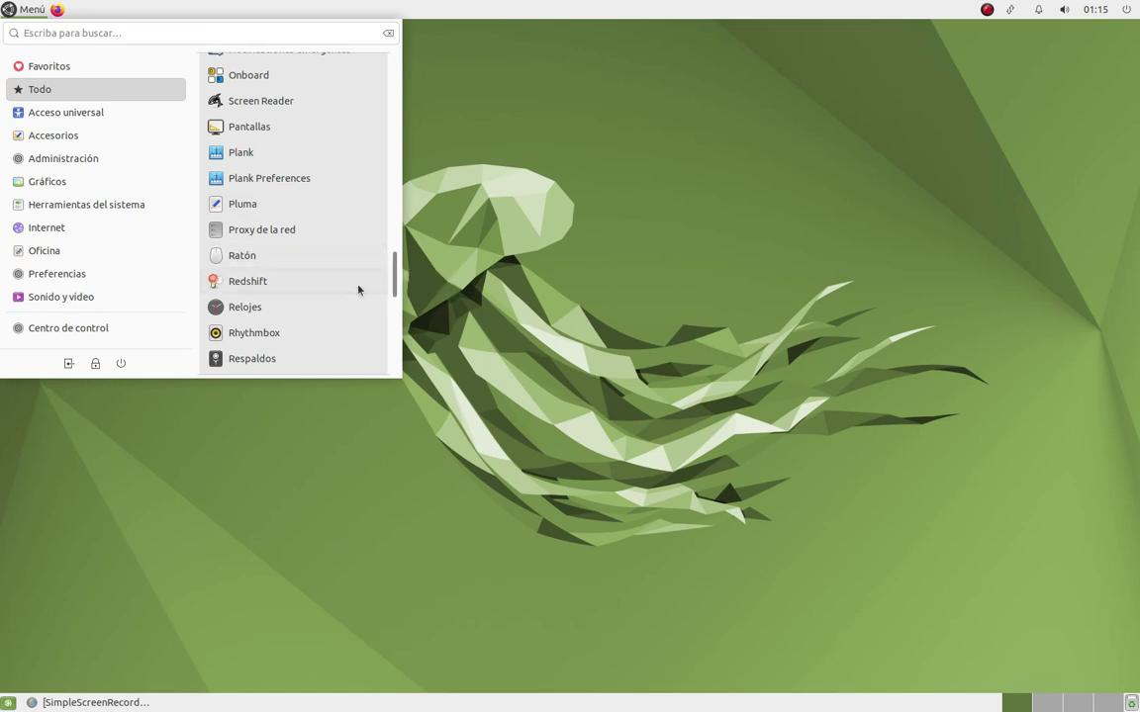
scroll(357, 289, "down", 1)
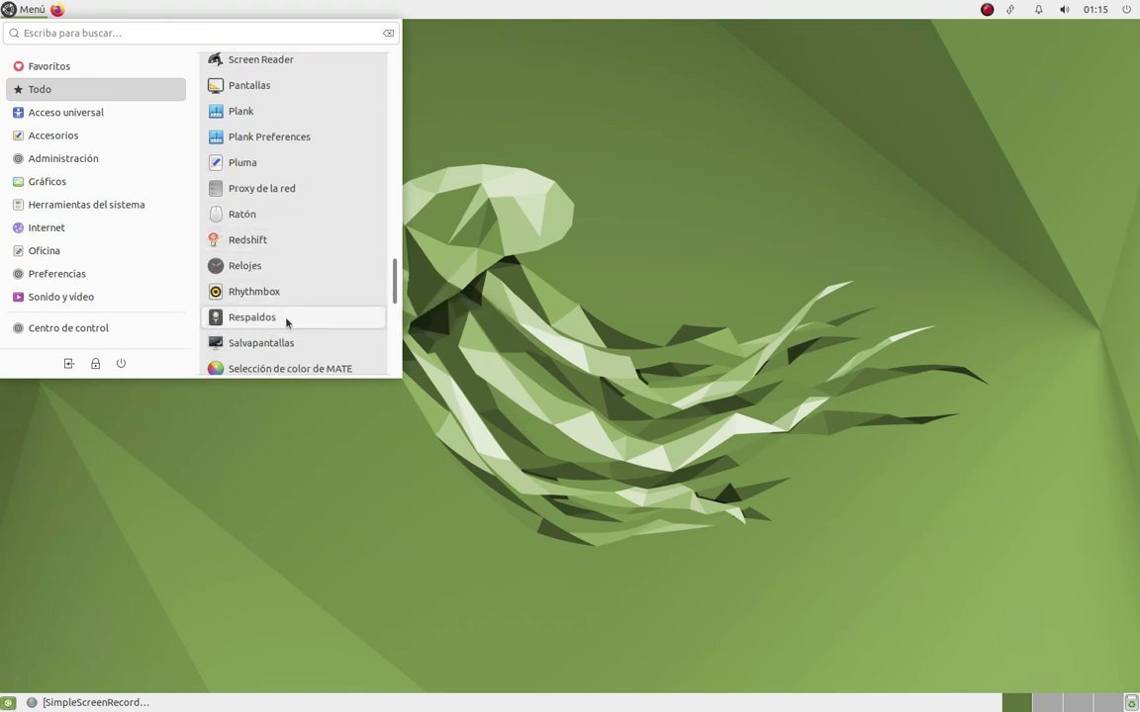
scroll(327, 325, "down", 1)
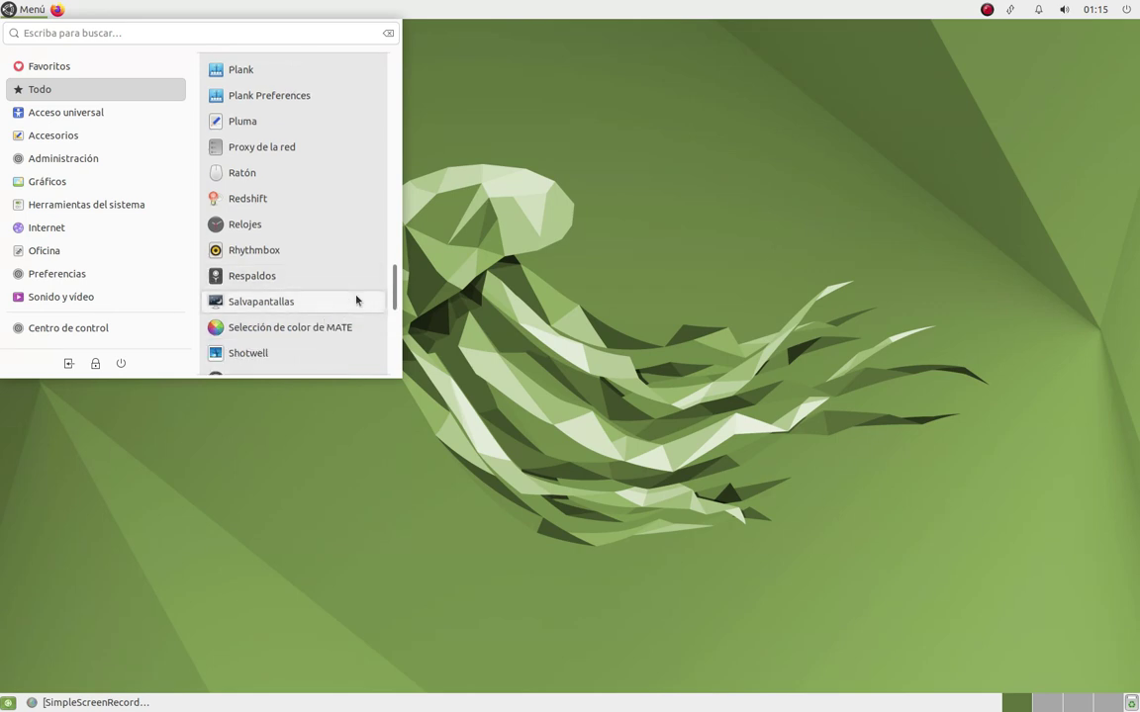
scroll(356, 299, "down", 2)
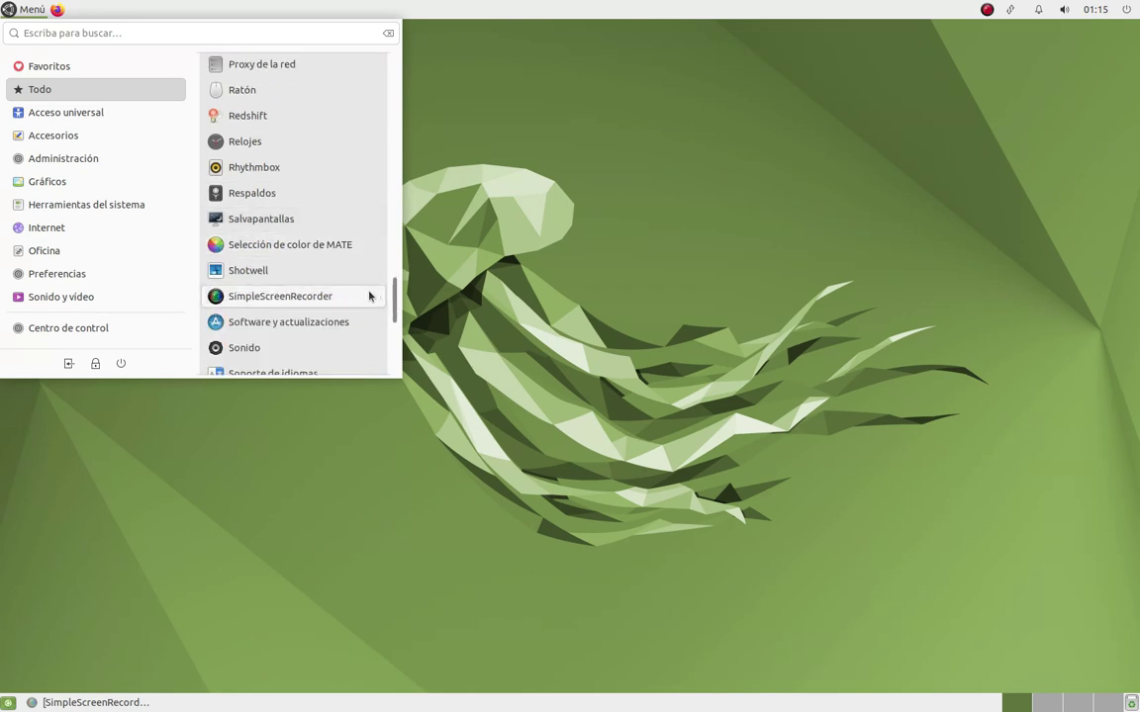
scroll(368, 301, "down", 3)
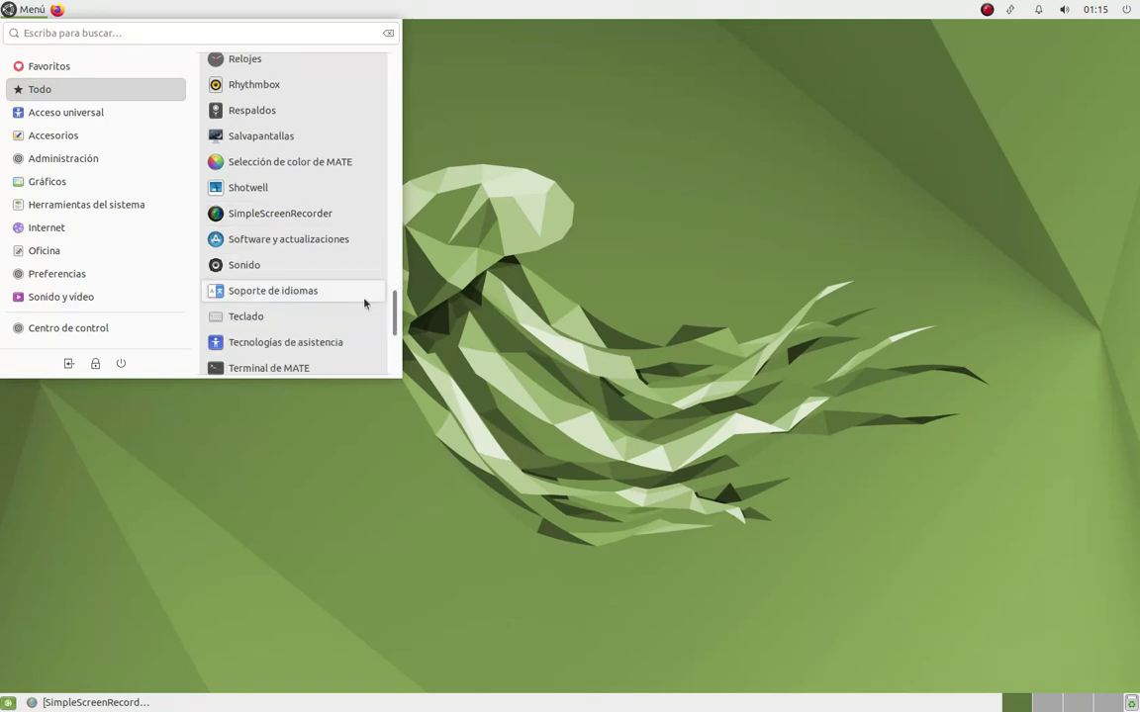
Look through the remaining installed applications down to Webcamoid at the end of the complete list
scroll(364, 303, "down", 1)
scroll(364, 302, "down", 2)
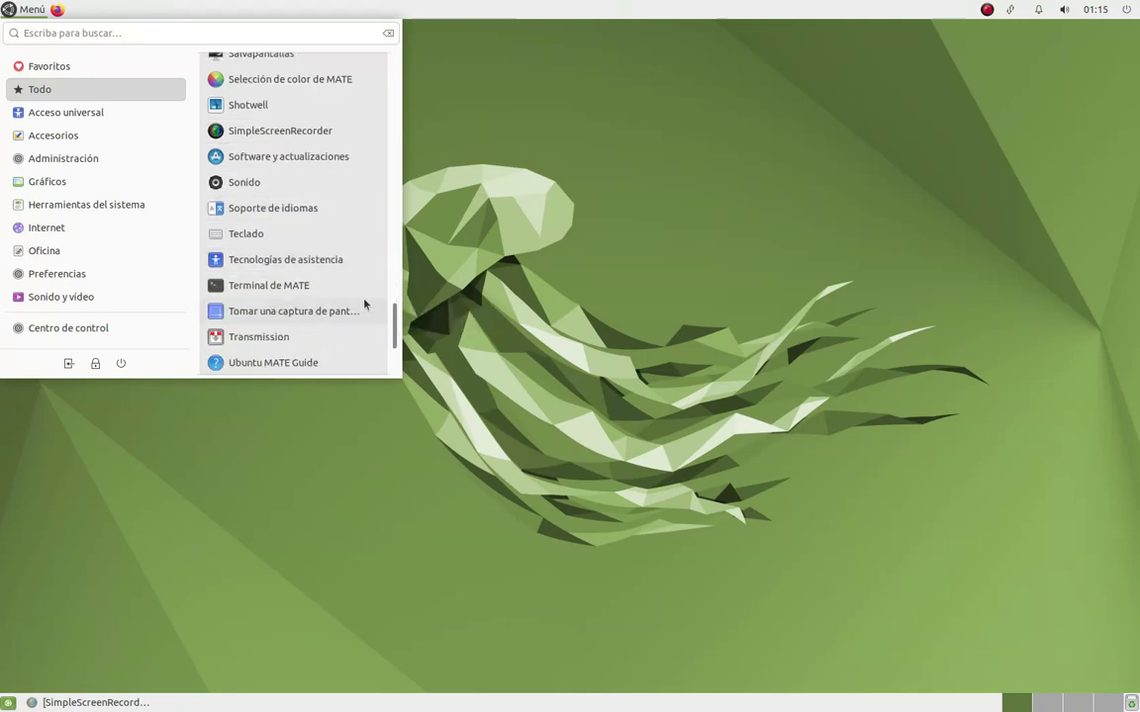
scroll(364, 304, "down", 2)
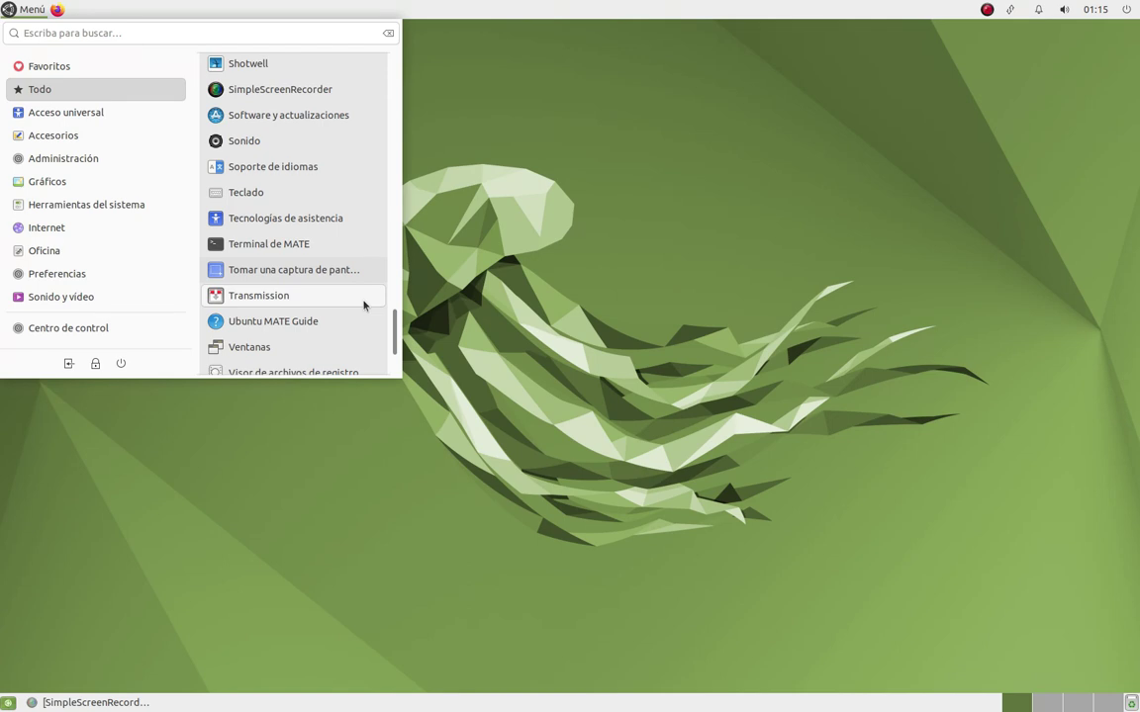
scroll(363, 306, "down", 1)
scroll(363, 305, "down", 1)
scroll(363, 305, "down", 1)
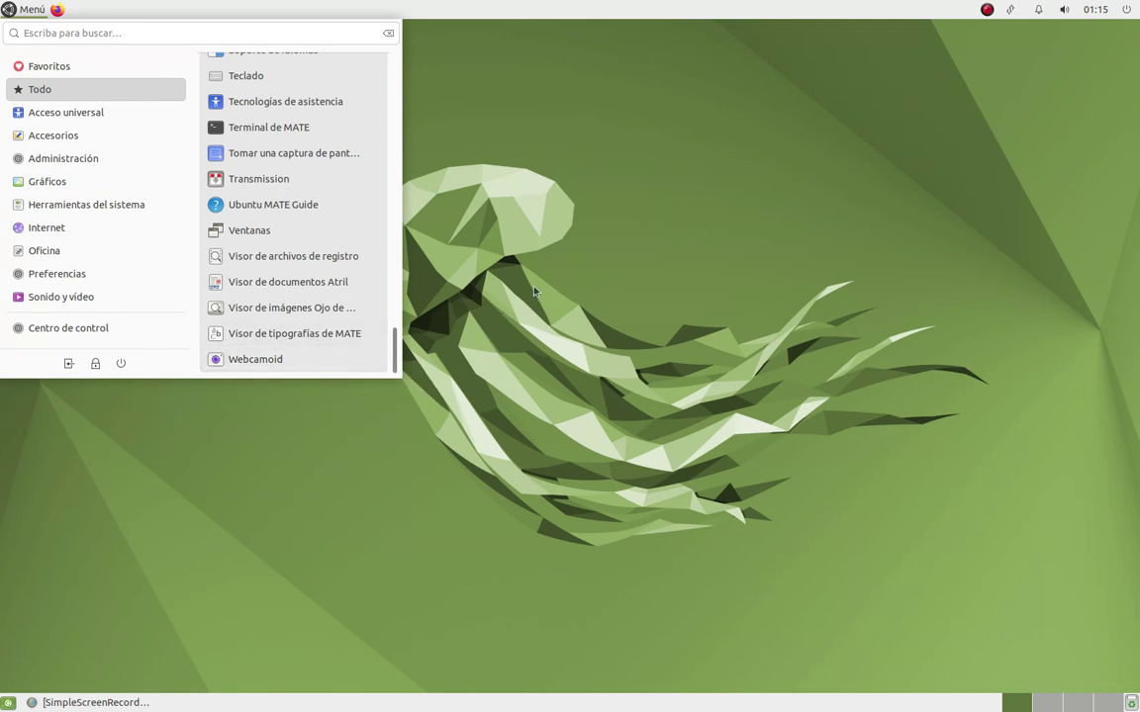
Review the mouse preferences in the Centro de control, including the acceleration profiles and the double-click test, and close them
left_click(142, 327)
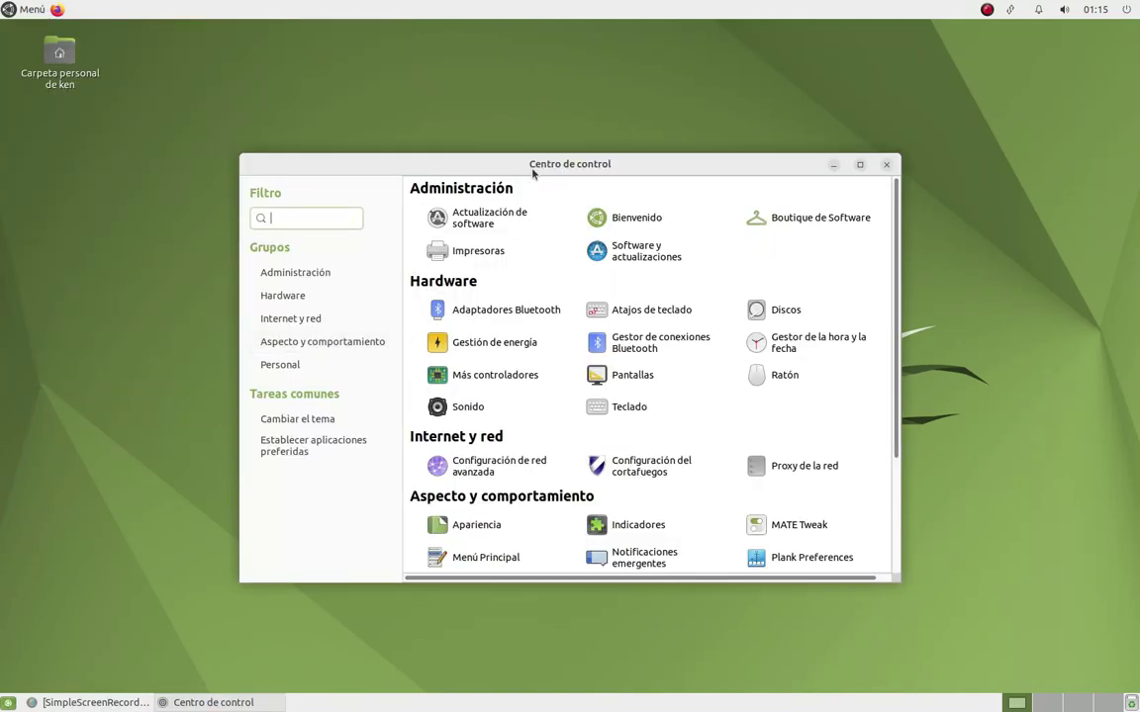
left_click_drag(532, 170, 520, 104)
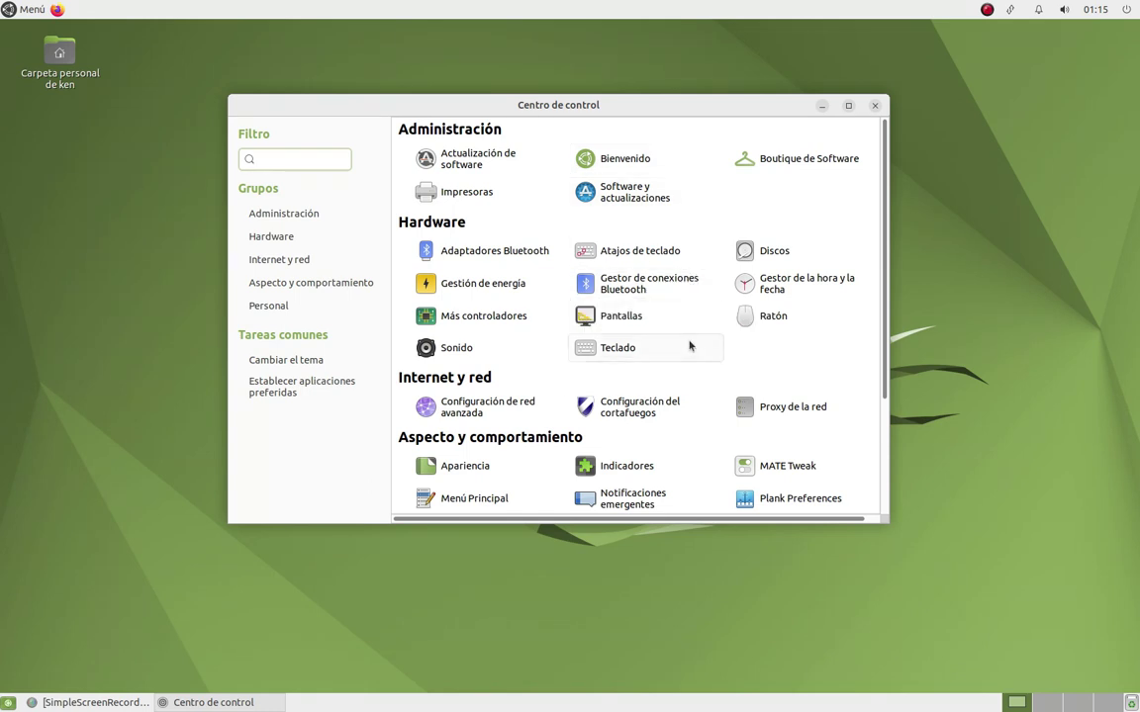
left_click(788, 321)
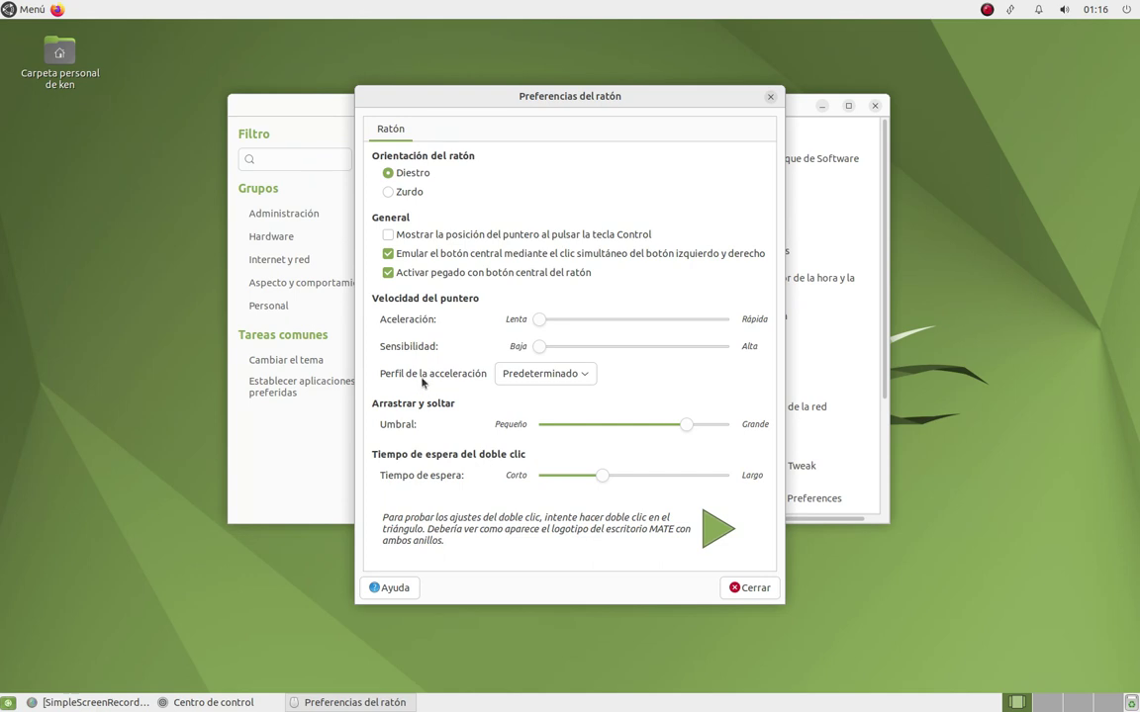
left_click(554, 381)
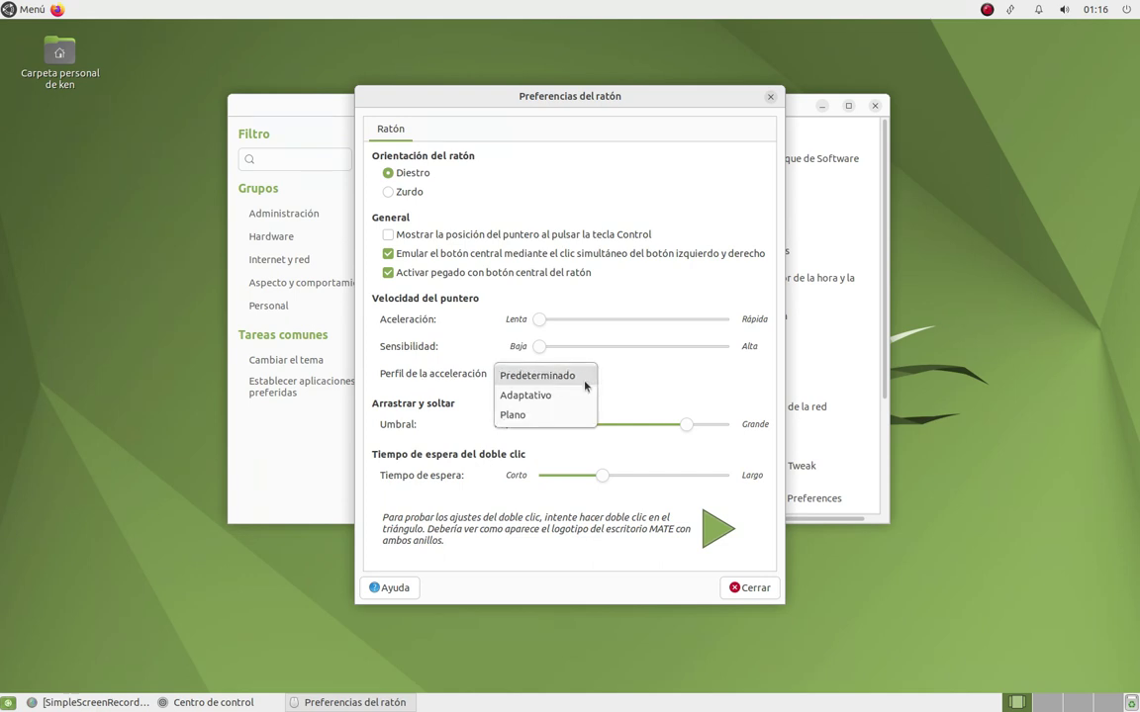
left_click(641, 386)
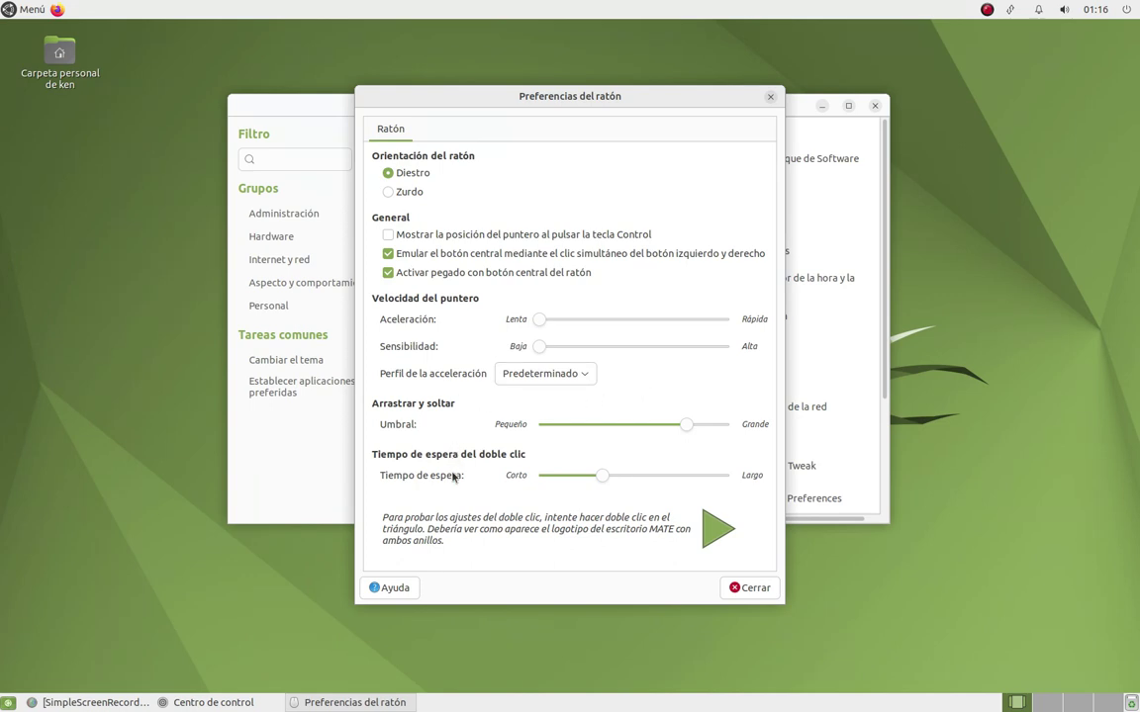
double_click(722, 532)
left_click(748, 588)
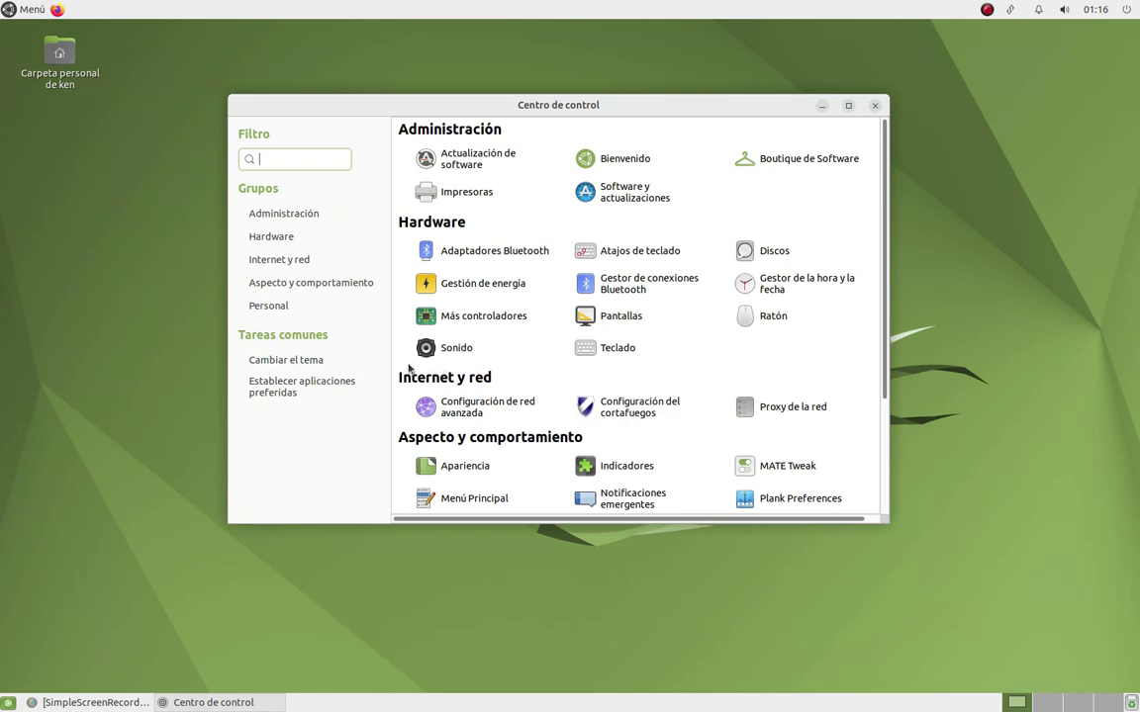
Look over all the settings groups in the Centro de control, from Administración to Personal, and close it
scroll(408, 368, "down", 3)
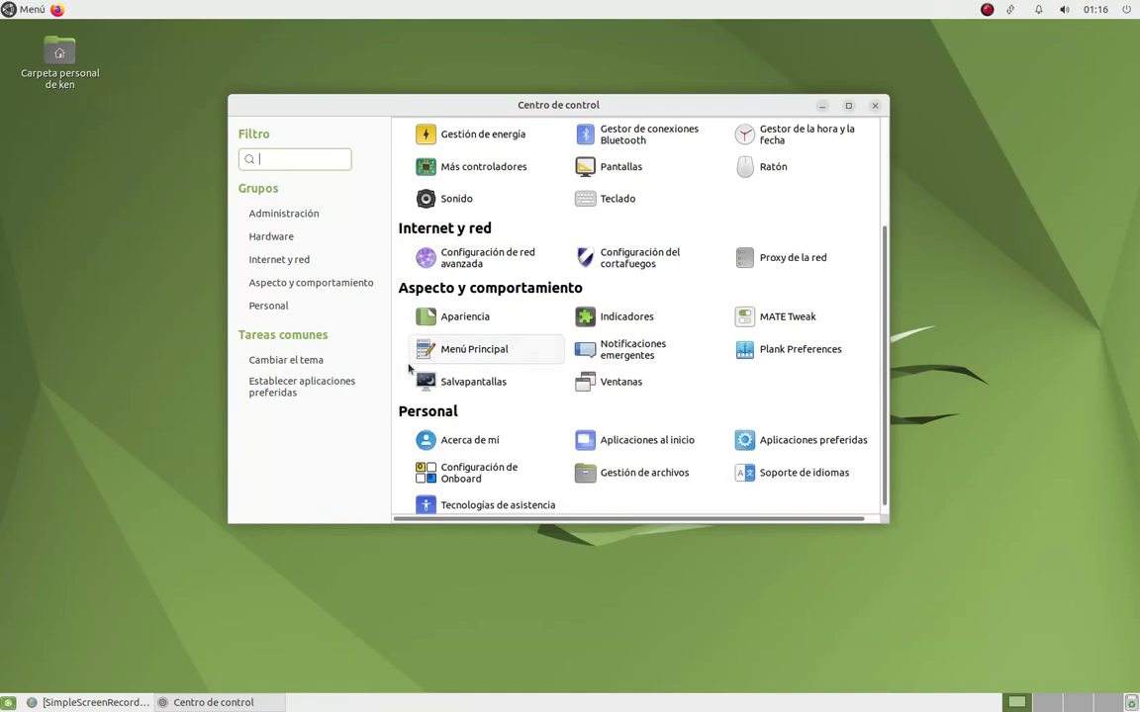
scroll(408, 368, "up", 1)
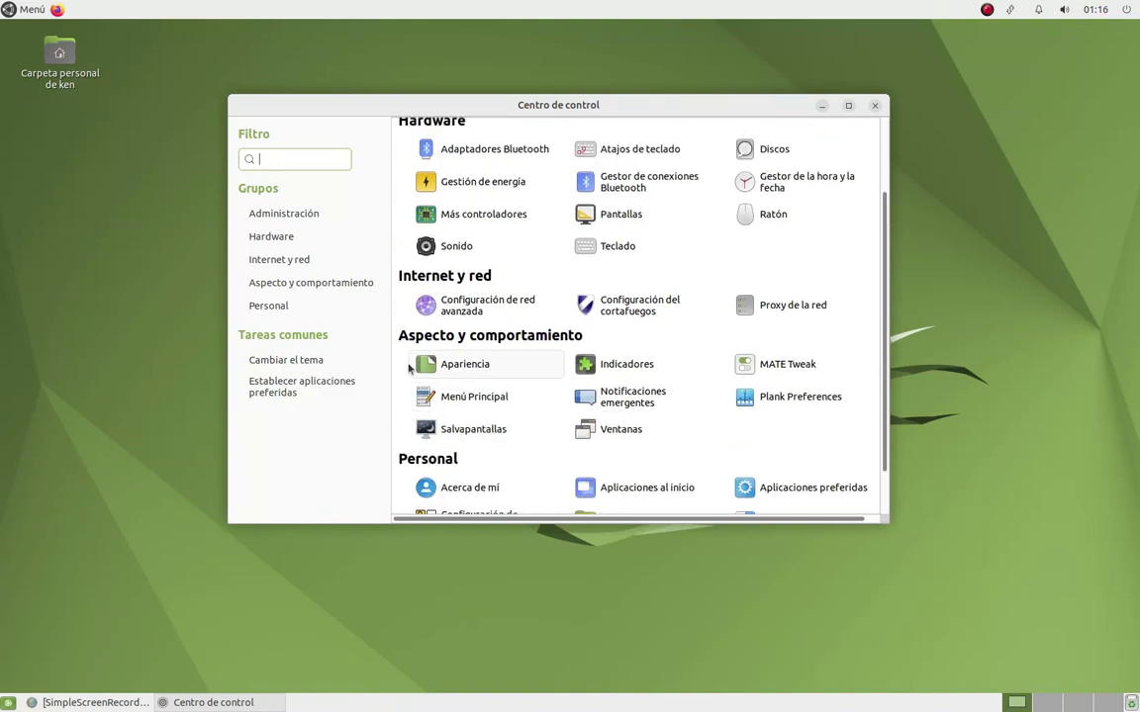
scroll(407, 369, "down", 1)
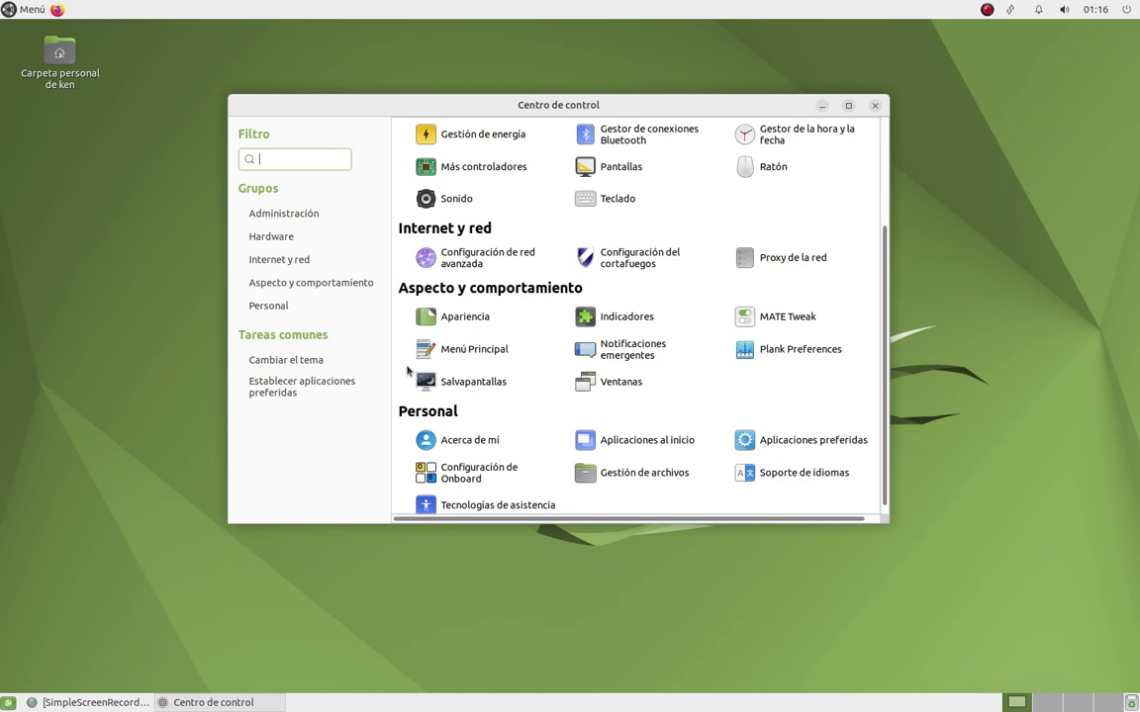
scroll(407, 369, "up", 3)
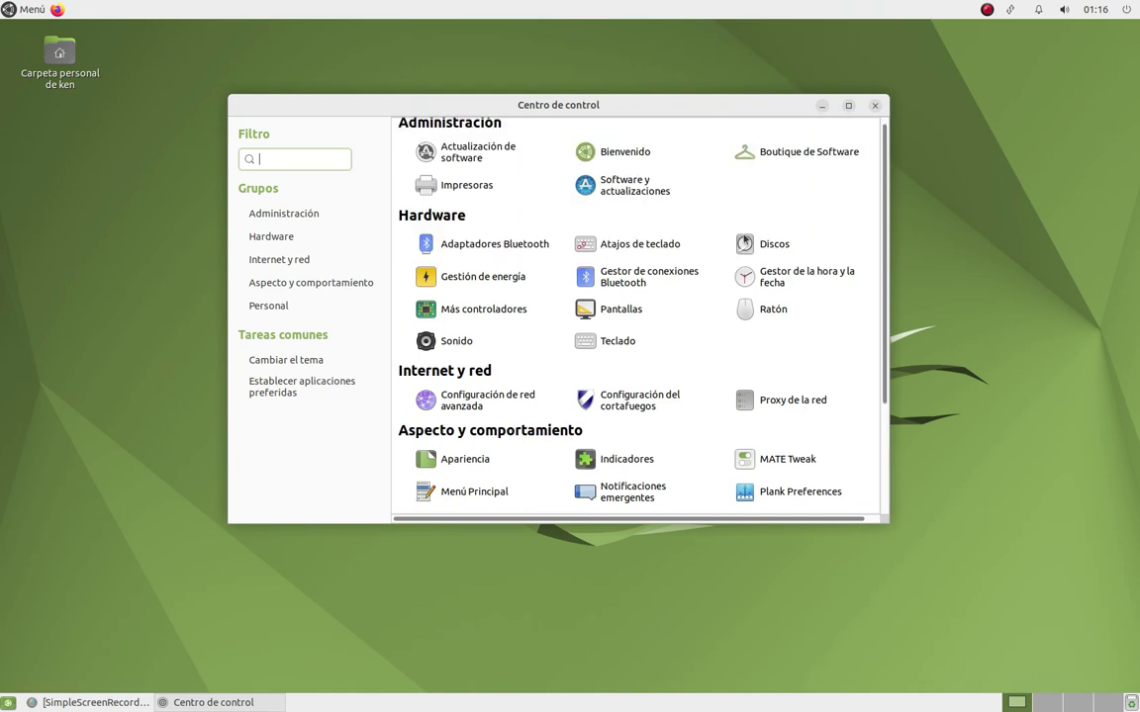
left_click(875, 105)
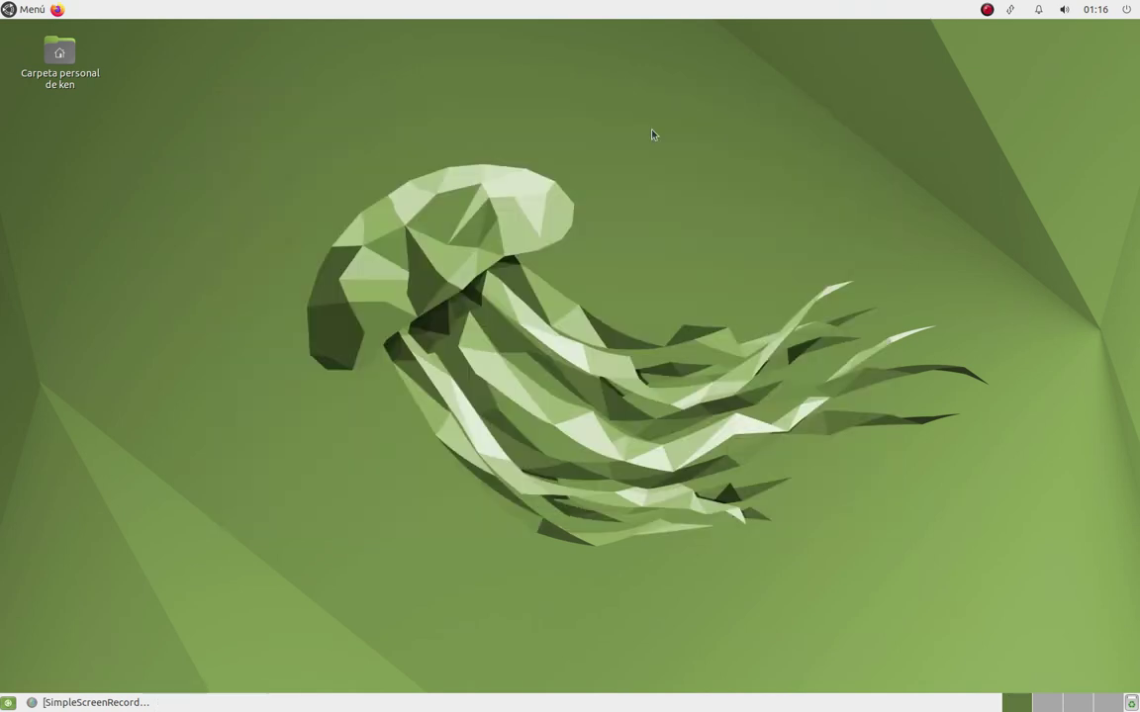
double_click(48, 44)
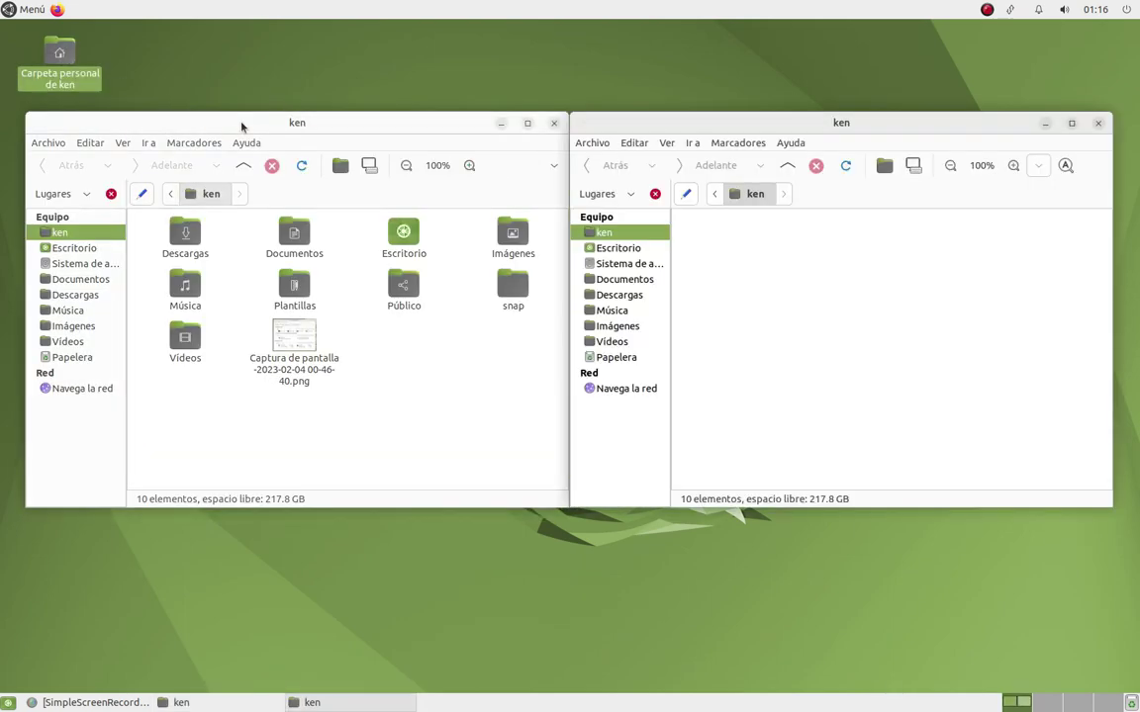
left_click_drag(242, 122, 304, 143)
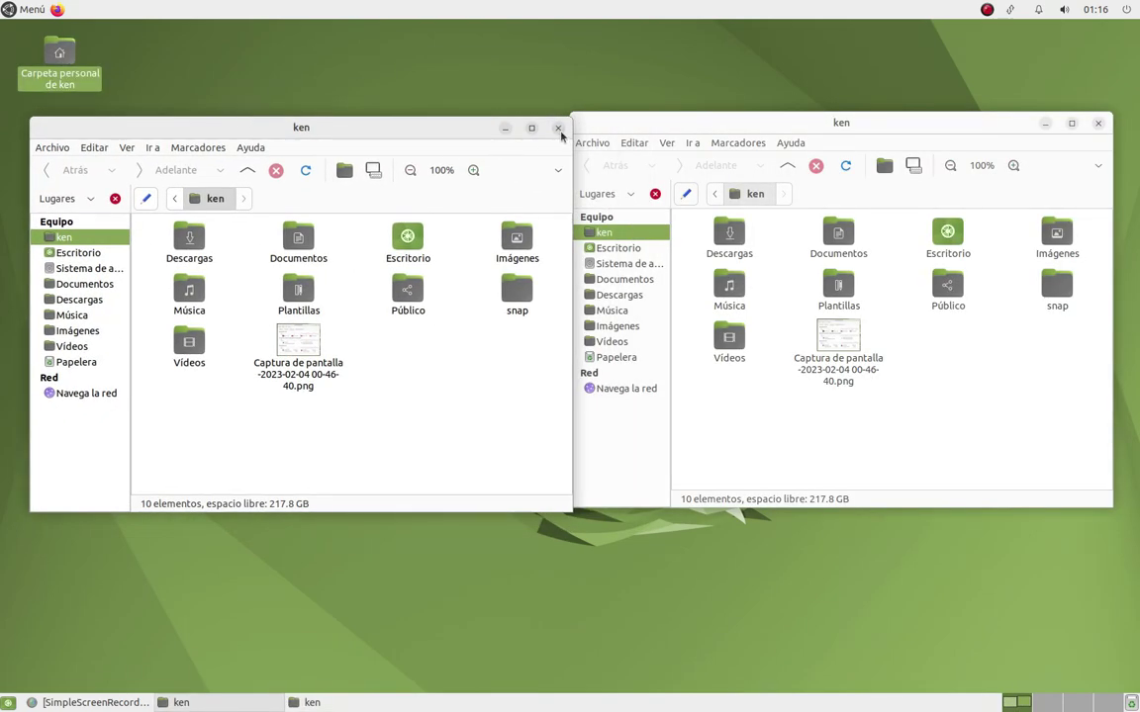
left_click(506, 117)
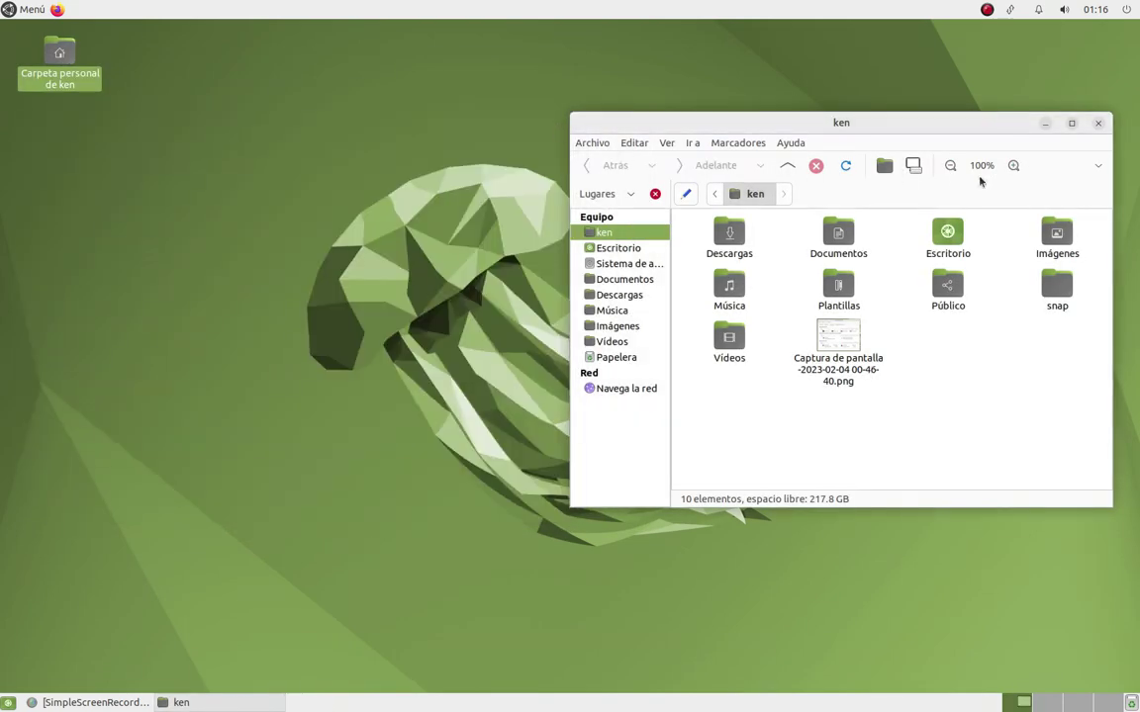
left_click(1099, 123)
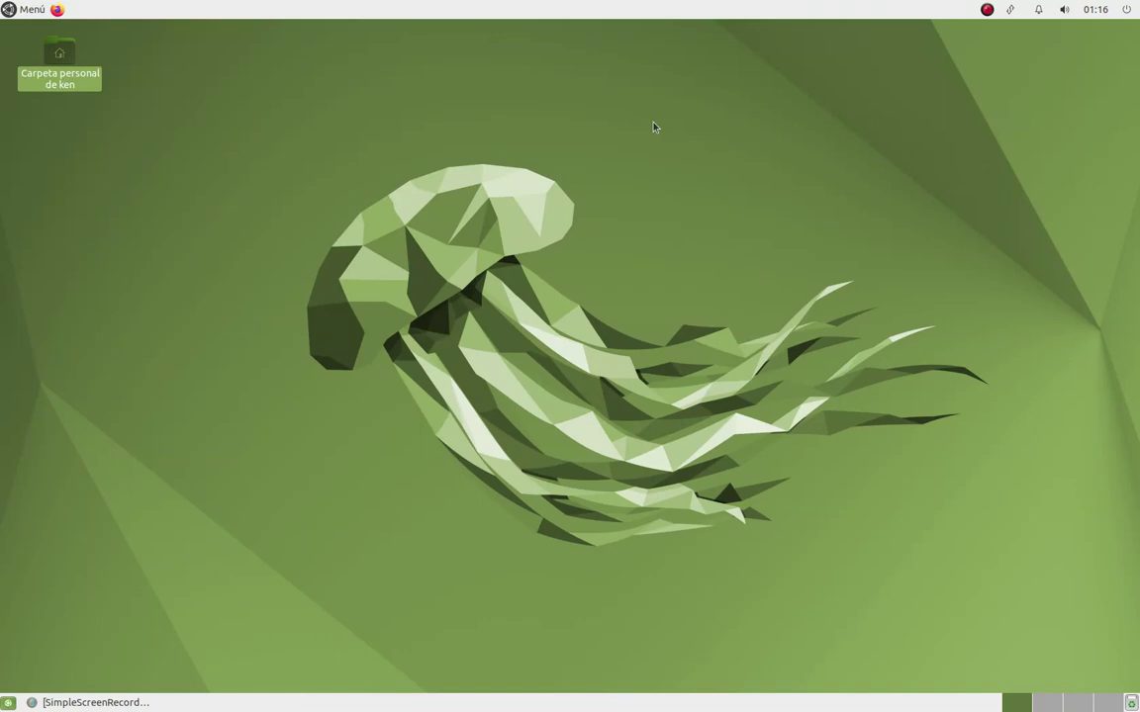
double_click(64, 64)
left_click(555, 123)
double_click(56, 67)
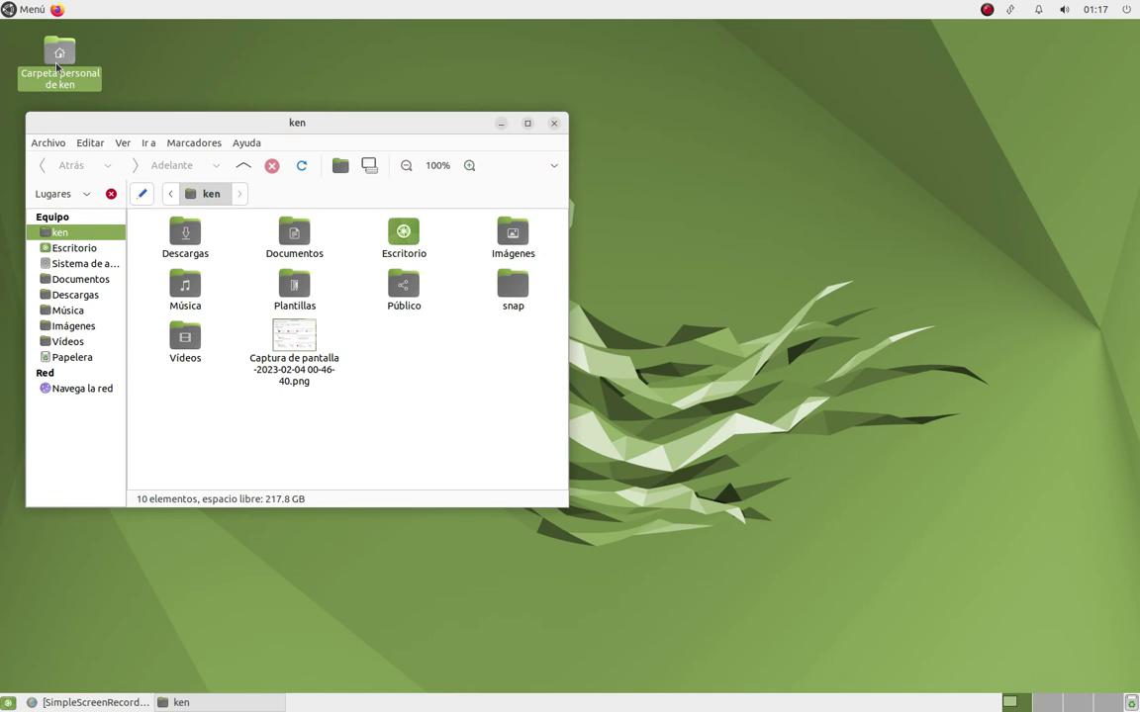
left_click(553, 123)
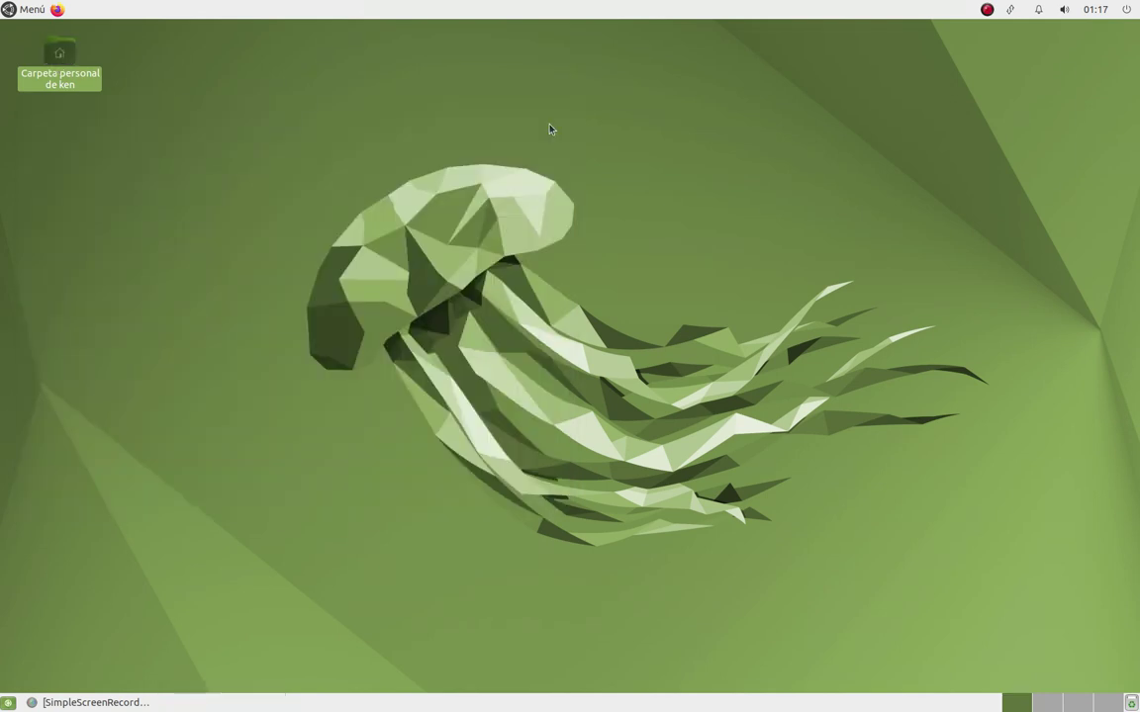
left_click(577, 224)
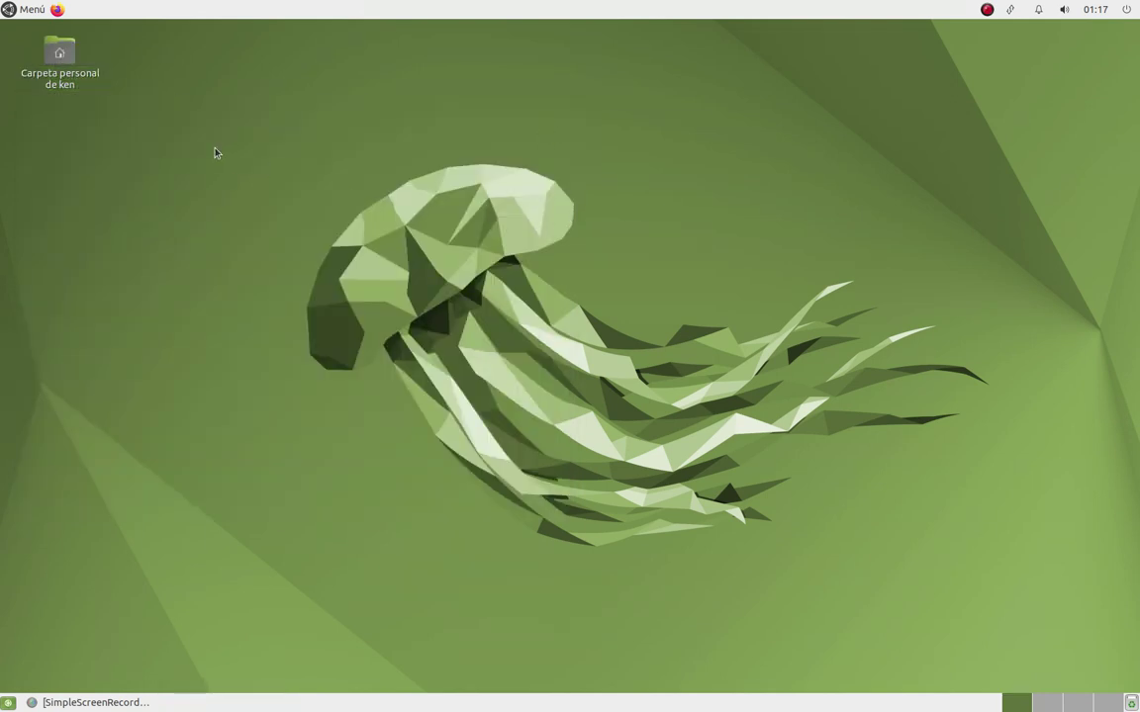
Open the home folder from the desktop, enlarge its window and widen the Lugares side pane to show full names
double_click(63, 59)
left_click_drag(259, 124, 547, 120)
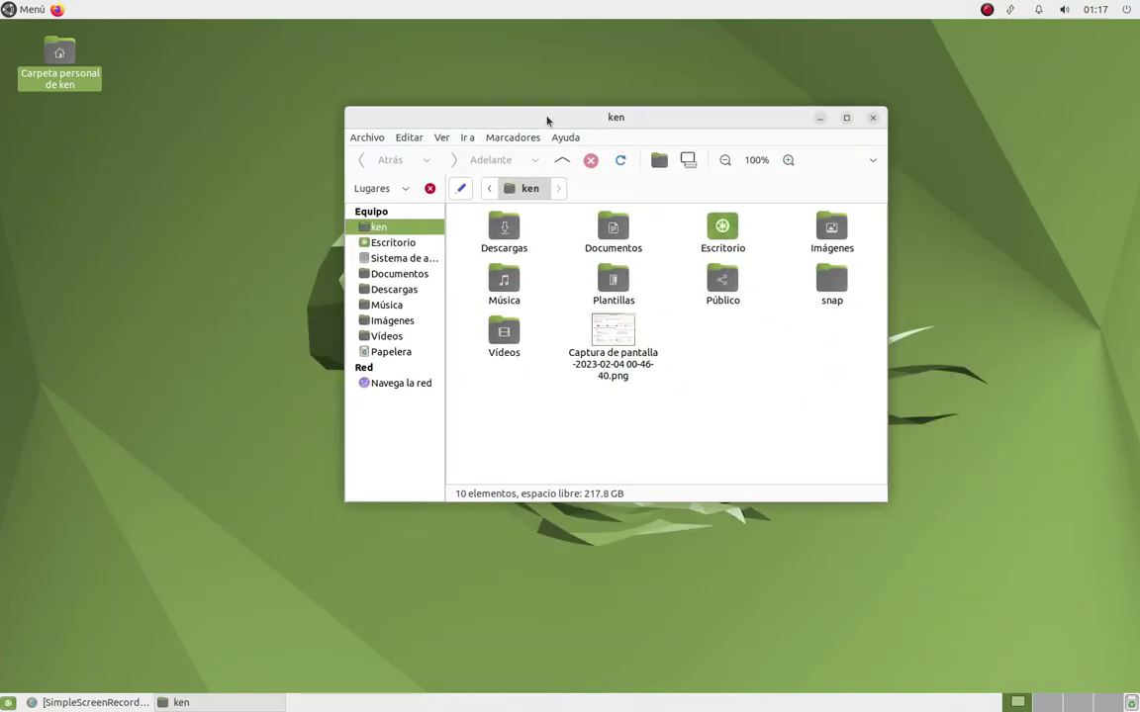
left_click_drag(885, 504, 945, 533)
left_click_drag(803, 115, 721, 122)
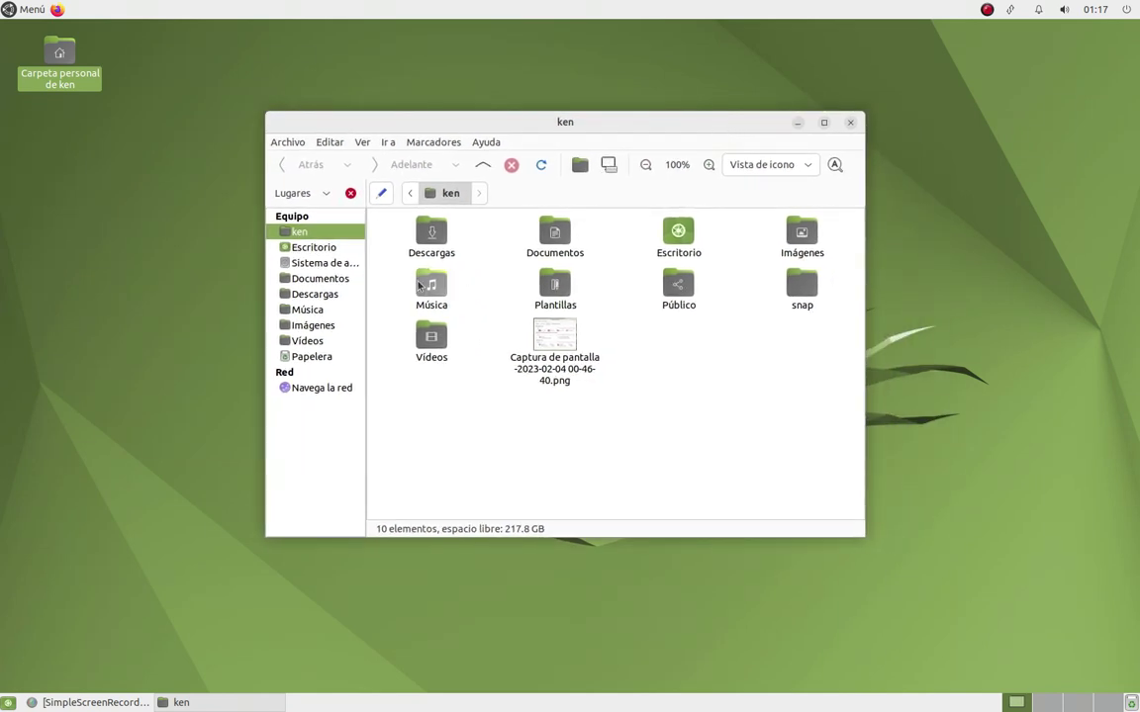
left_click_drag(365, 296, 407, 300)
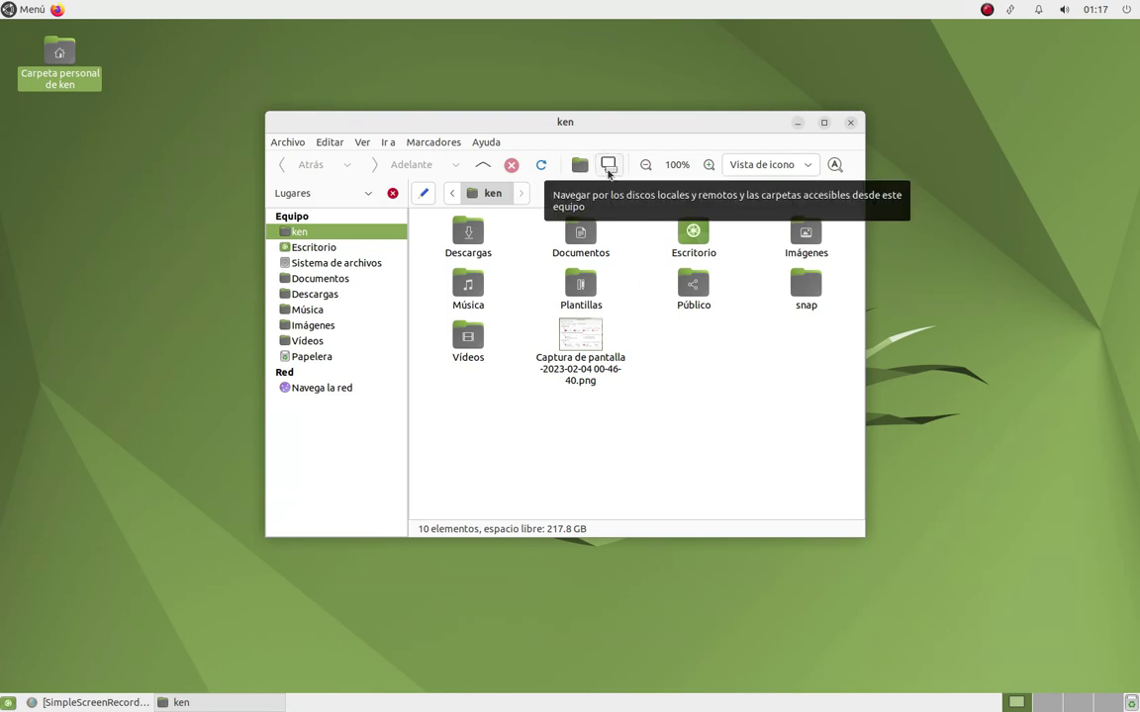
View the file manager's version information in Acerca de Caja, and close it
left_click(492, 143)
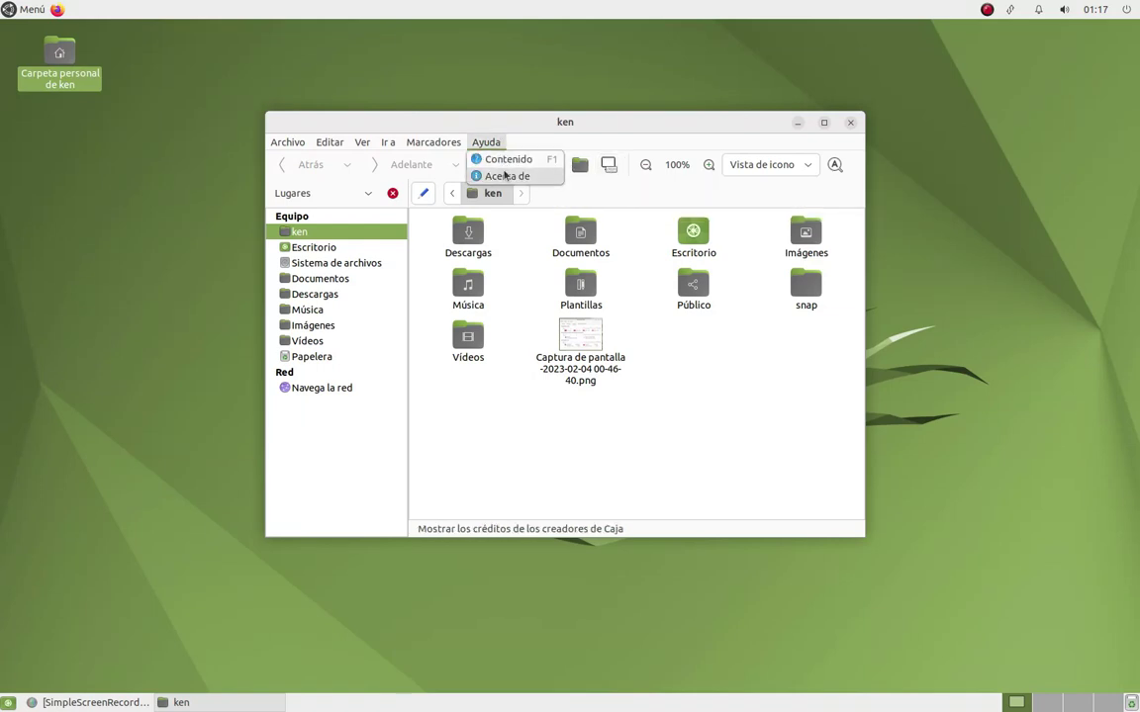
left_click(504, 175)
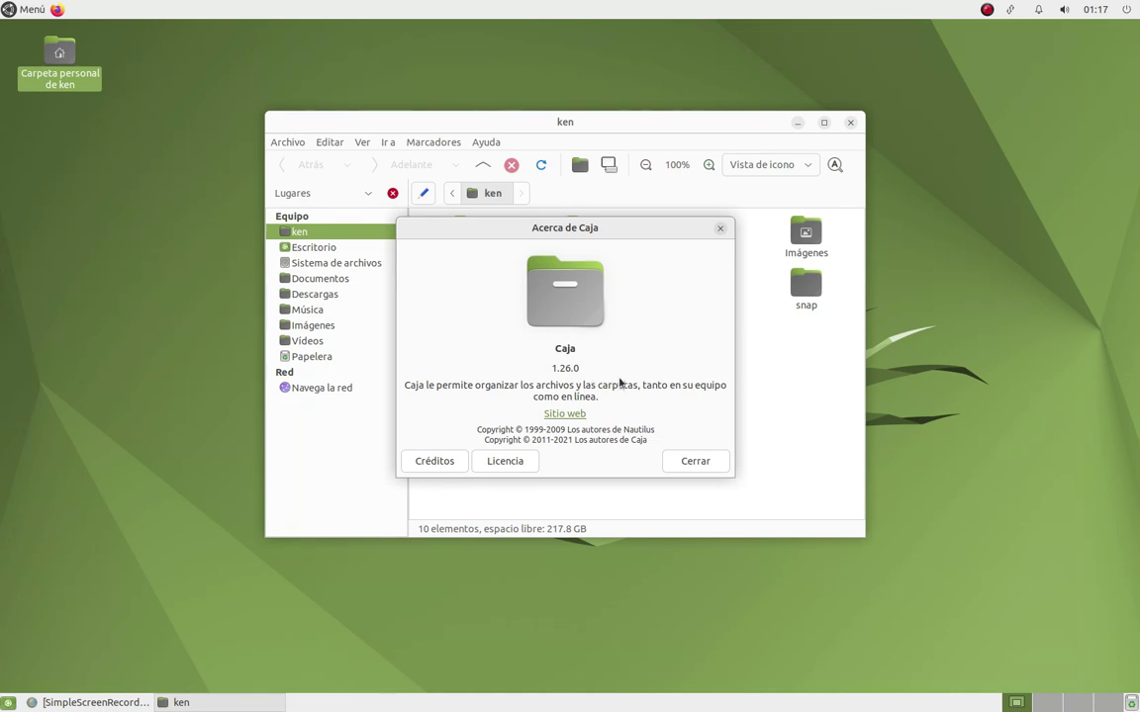
left_click(706, 468)
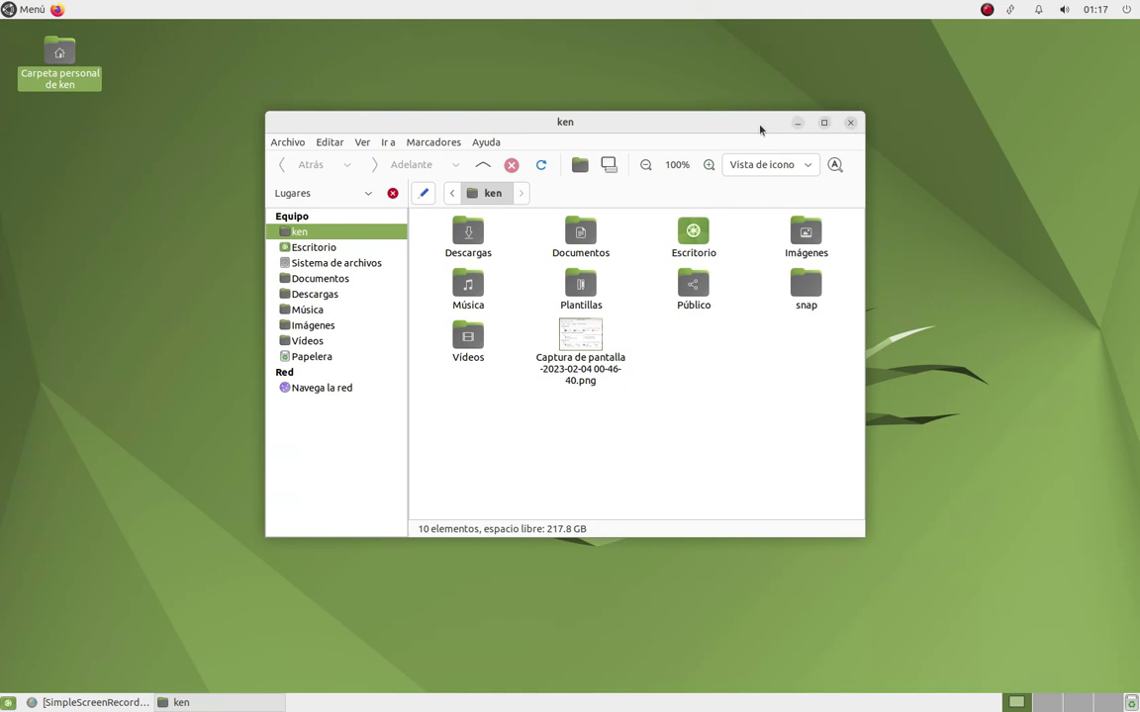
Open the Centro de control and arrange it beside the home folder window so that both can be seen
left_click_drag(761, 127, 545, 165)
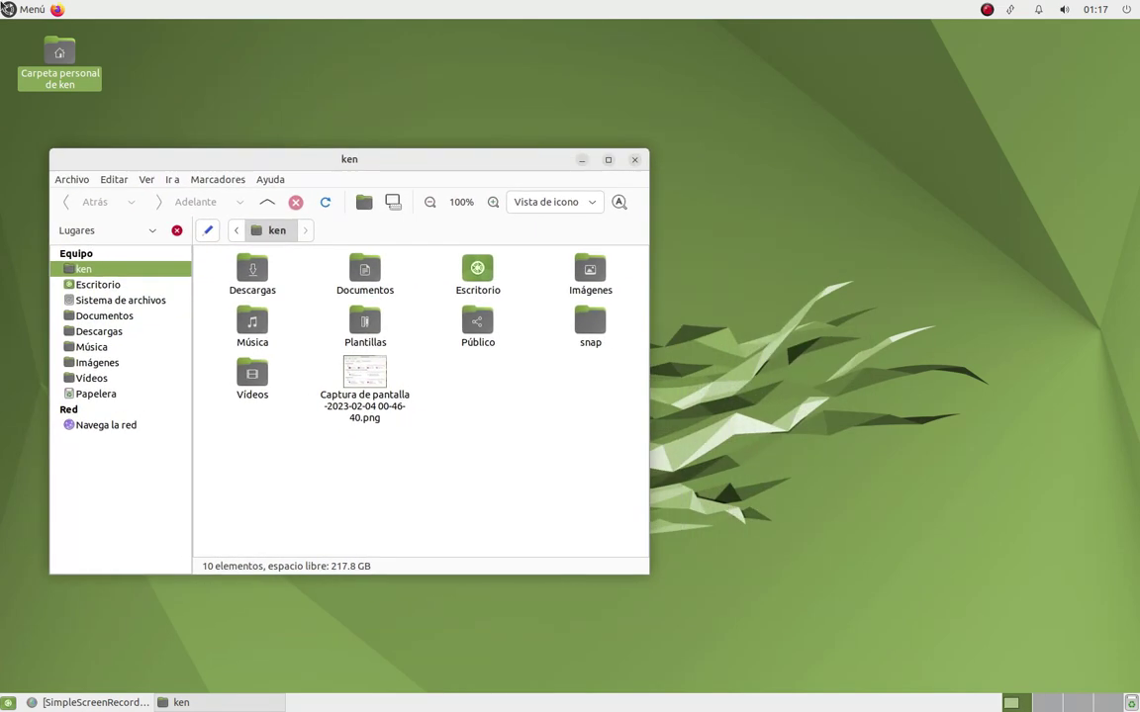
left_click(8, 9)
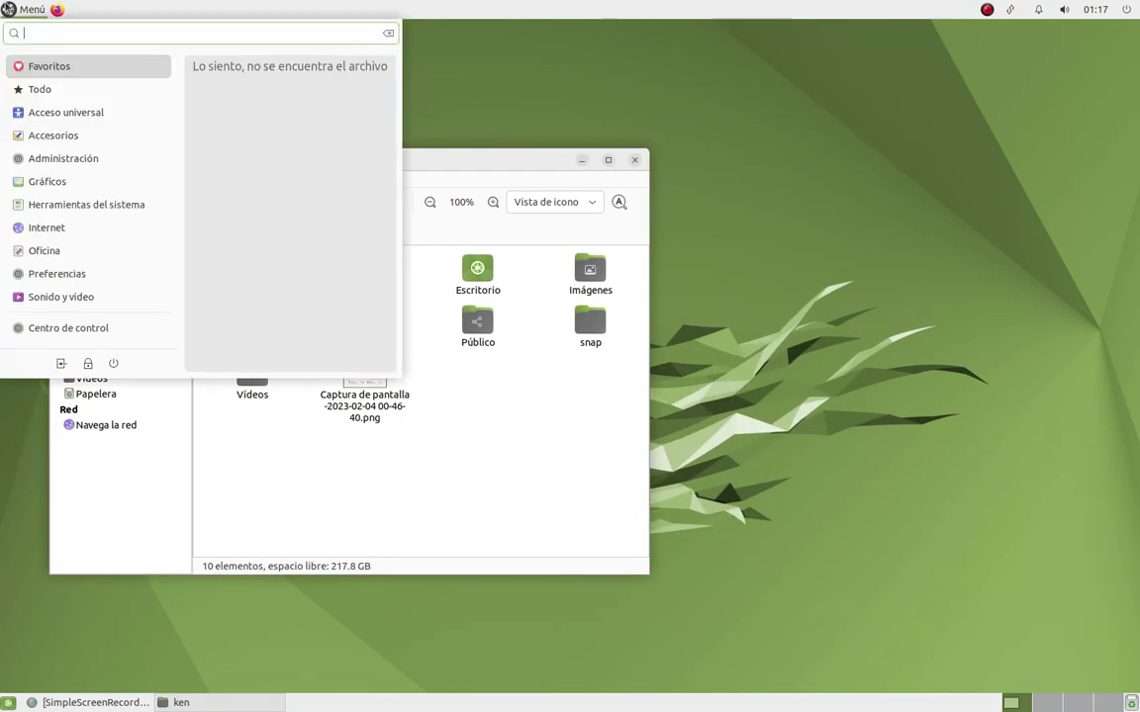
left_click(45, 327)
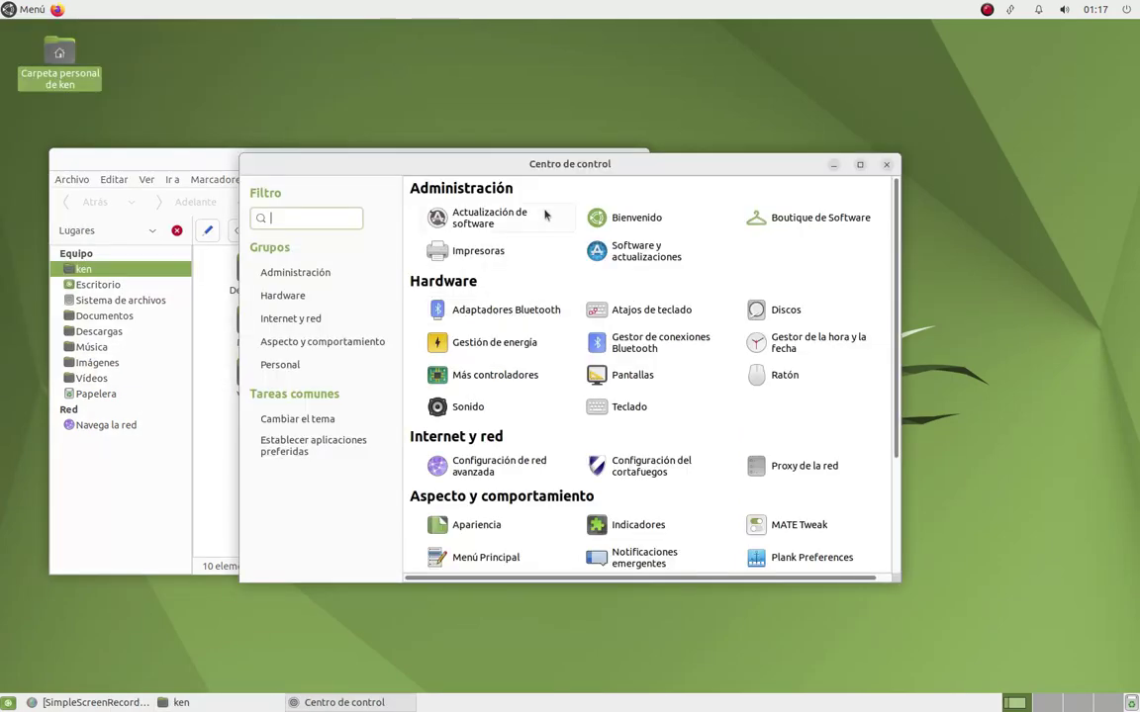
left_click_drag(547, 163, 778, 158)
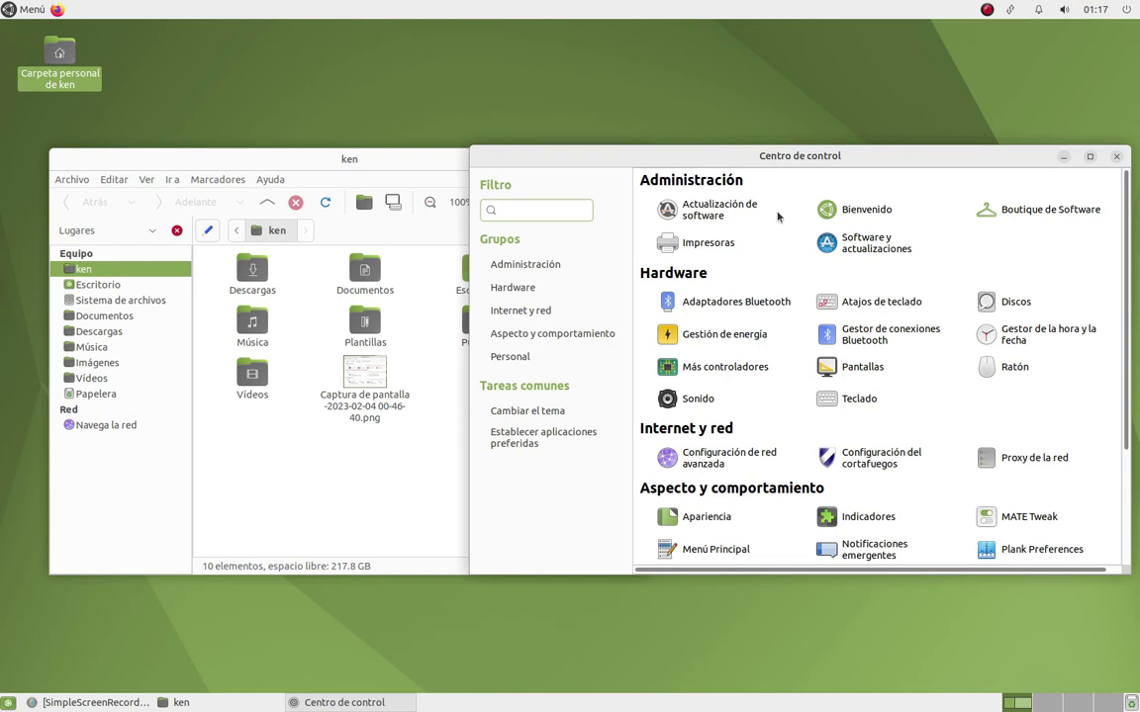
Open the Apariencia settings from Aspecto y comportamiento and place their window clear of the home folder window
scroll(796, 409, "down", 2)
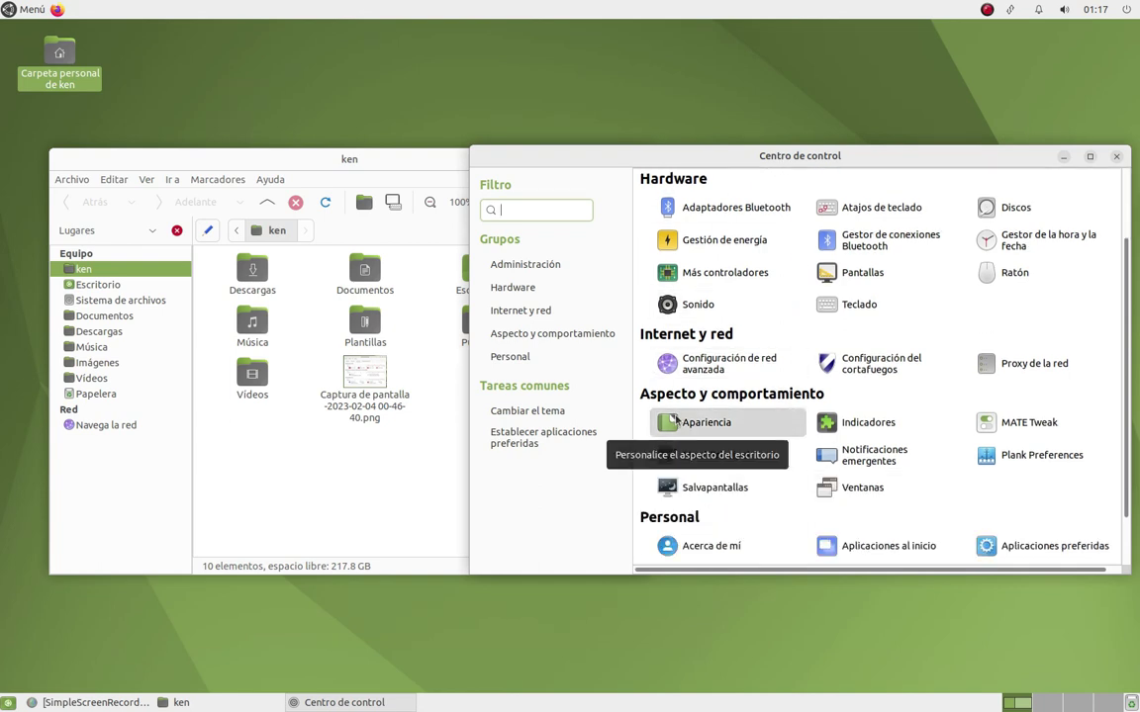
left_click(672, 421)
left_click_drag(316, 42, 880, 117)
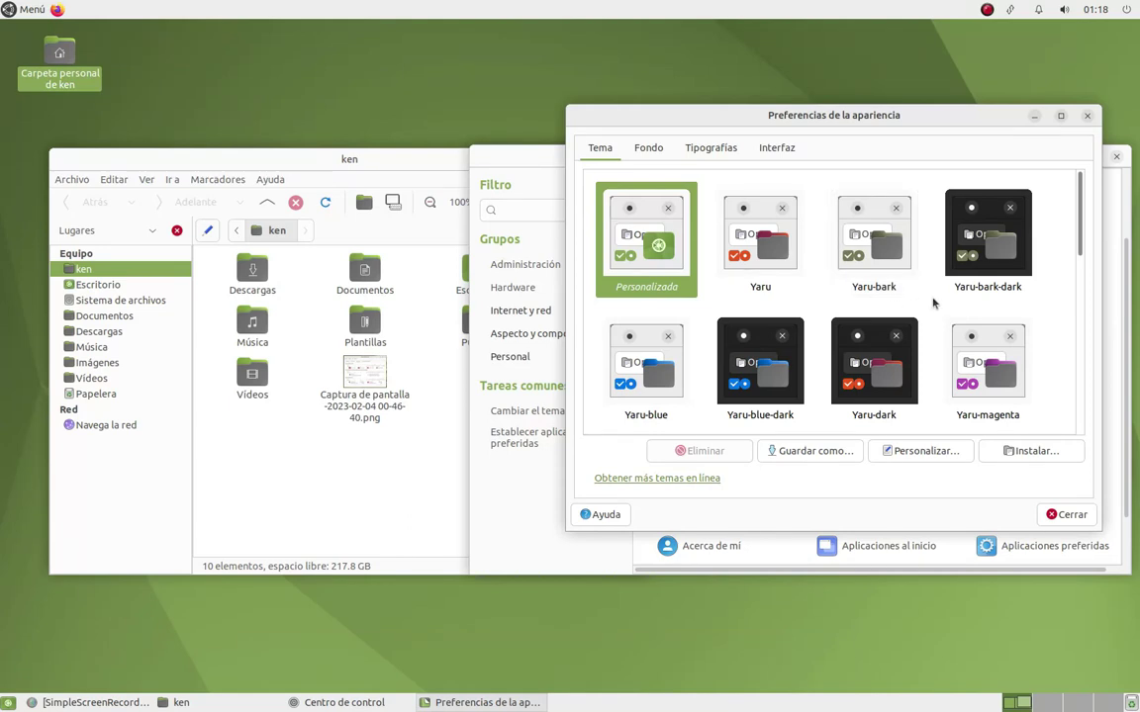
Try the Yaru theme with the home folder window in front, and switch the desktop theme to Yaru-bark
left_click(768, 267)
left_click_drag(303, 159, 260, 160)
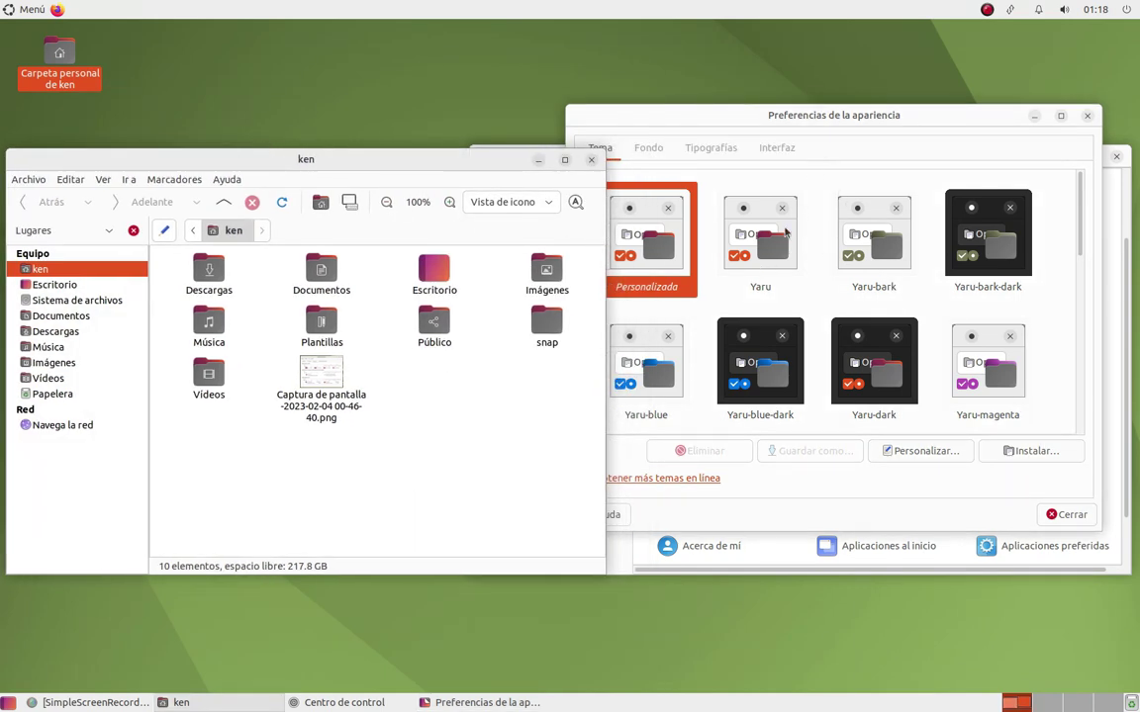
left_click(822, 249)
left_click(890, 274)
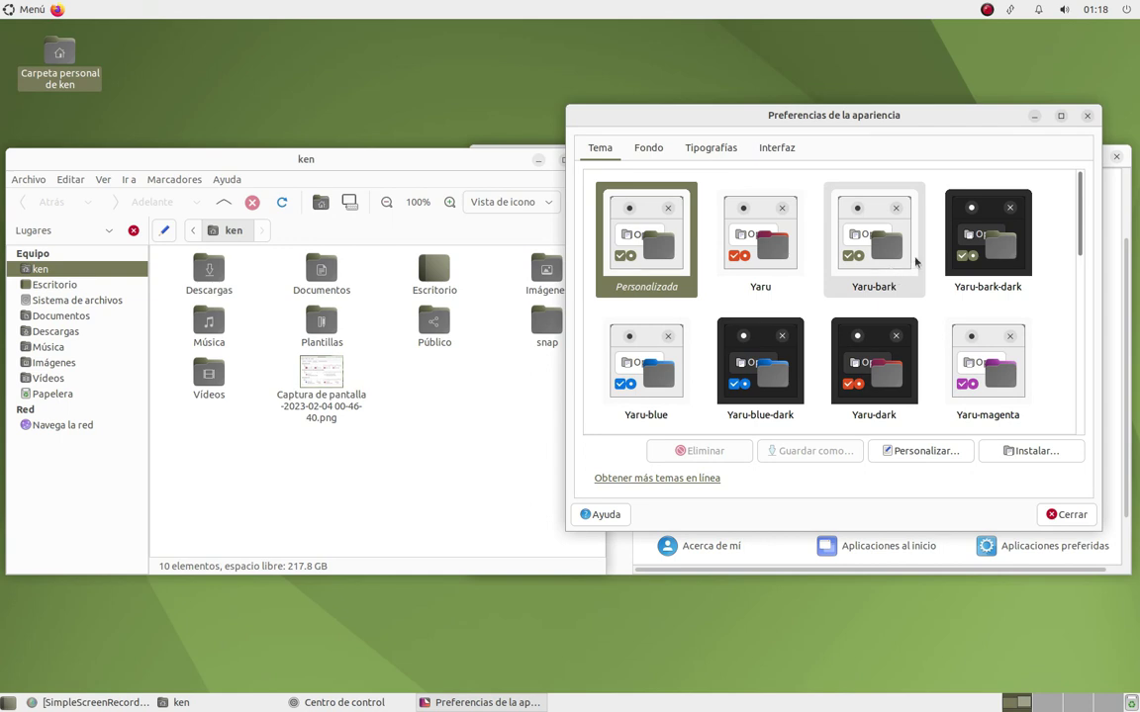
Try the Yaru-bark-dark, Yaru-blue and Yaru-blue-dark themes, shifting the home folder window slightly upward to compare its look
left_click(986, 255)
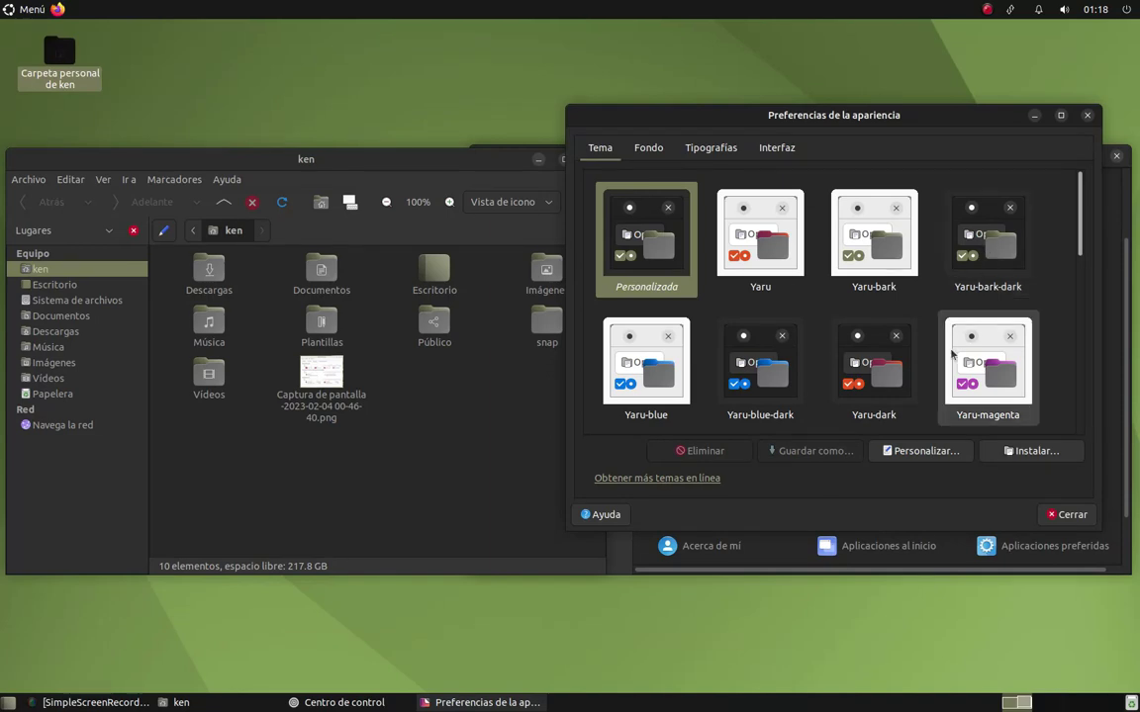
left_click(655, 374)
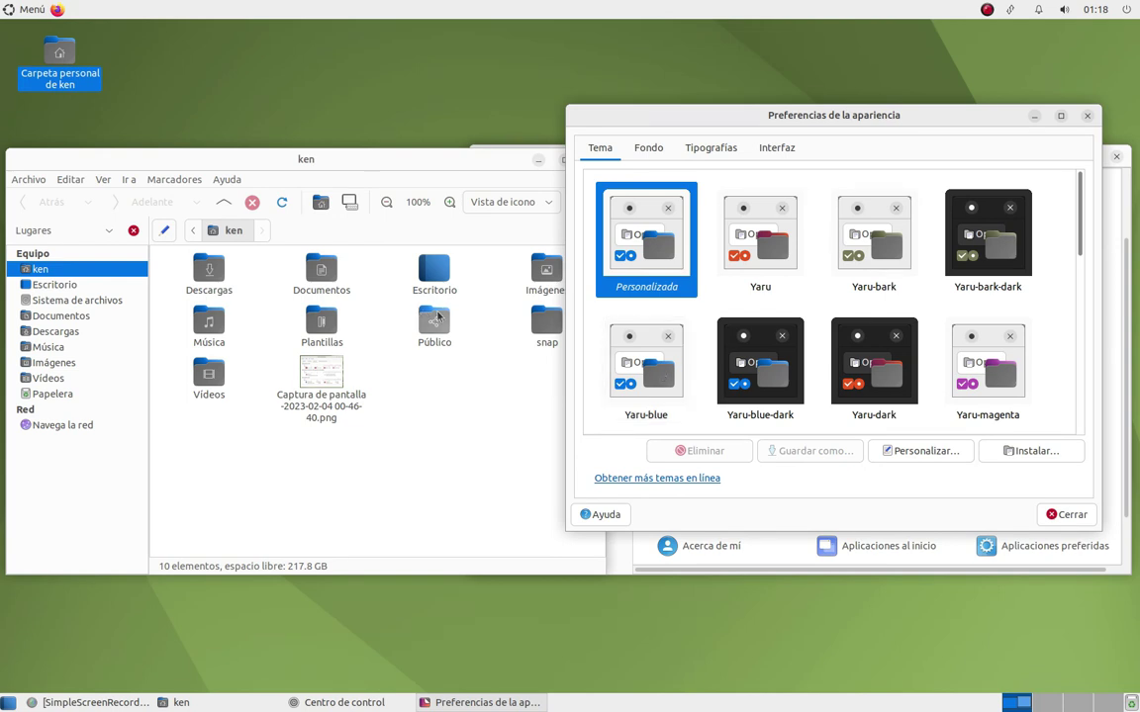
left_click(764, 387)
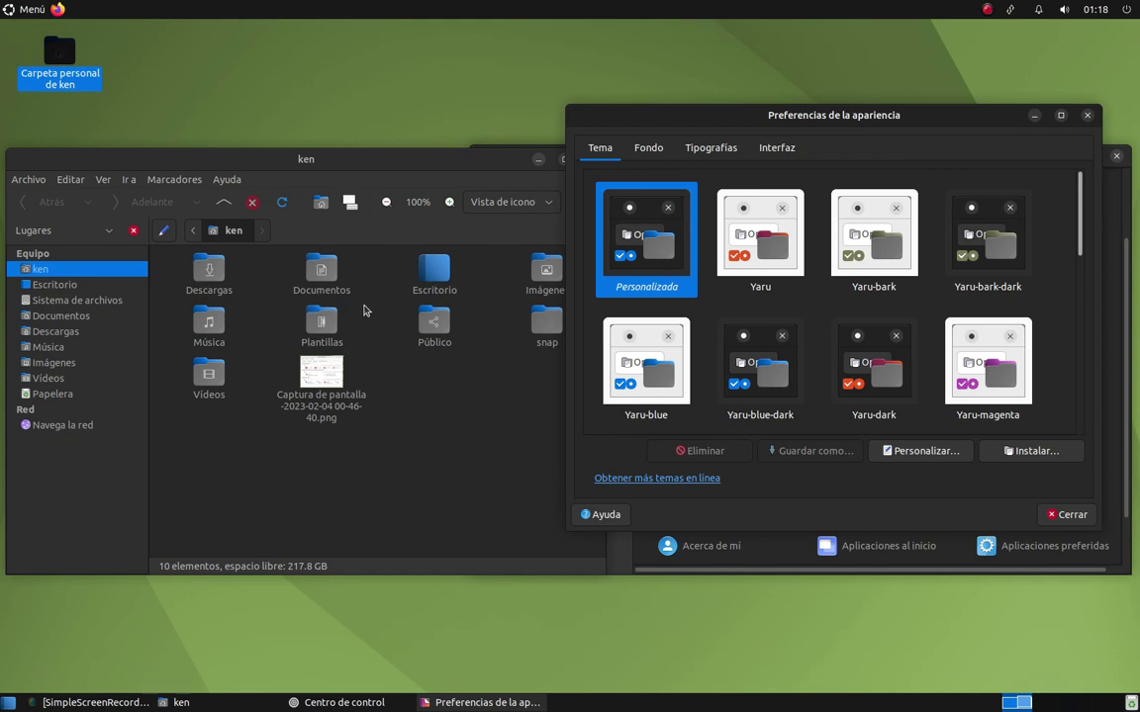
left_click_drag(412, 184, 414, 150)
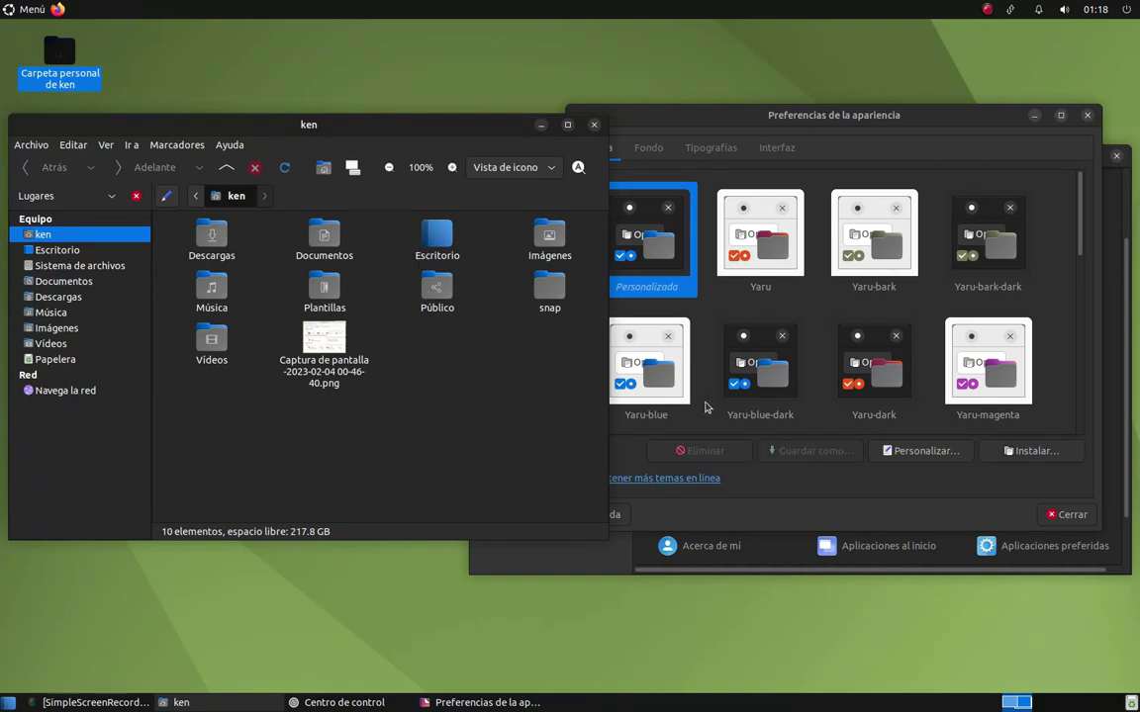
left_click(747, 388)
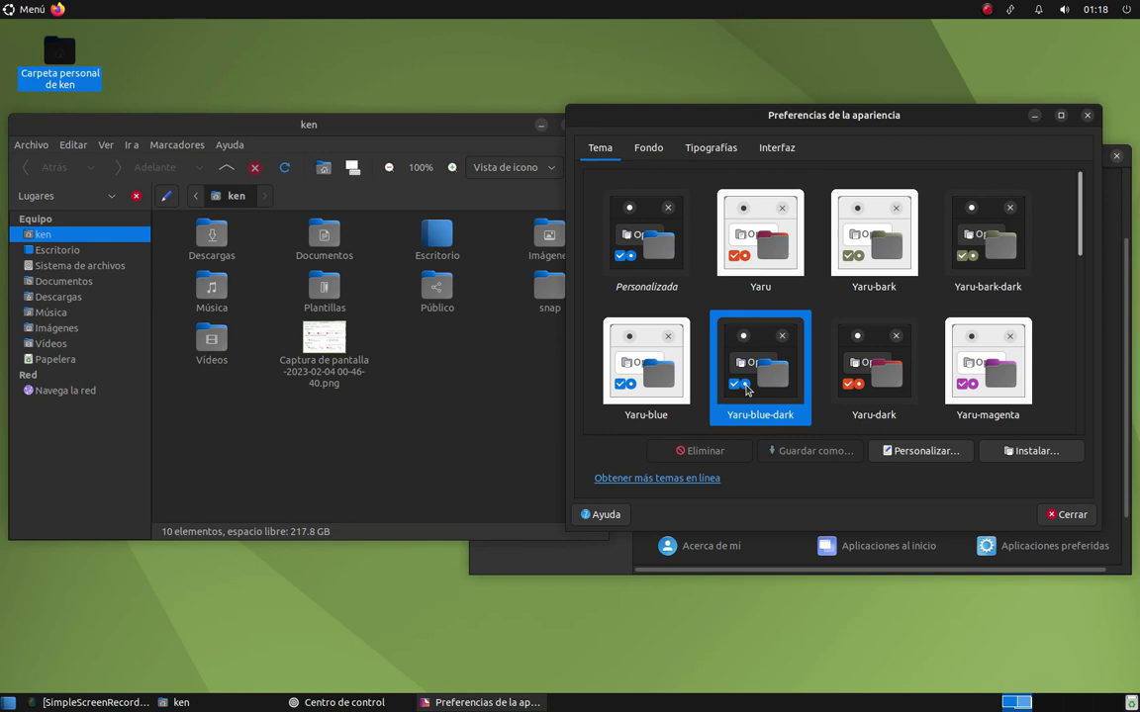
Try the Yaru-dark, Yaru-magenta and Yaru-magenta-dark themes in turn, and switch back to Yaru-blue-dark
left_click(888, 408)
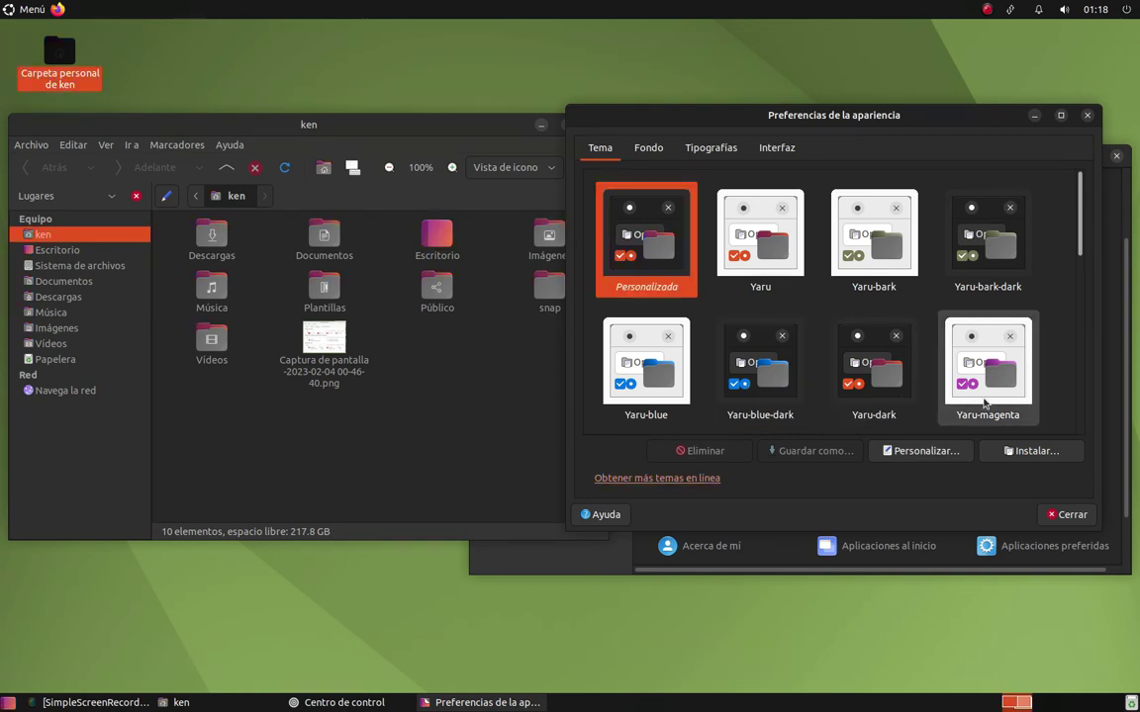
left_click(985, 401)
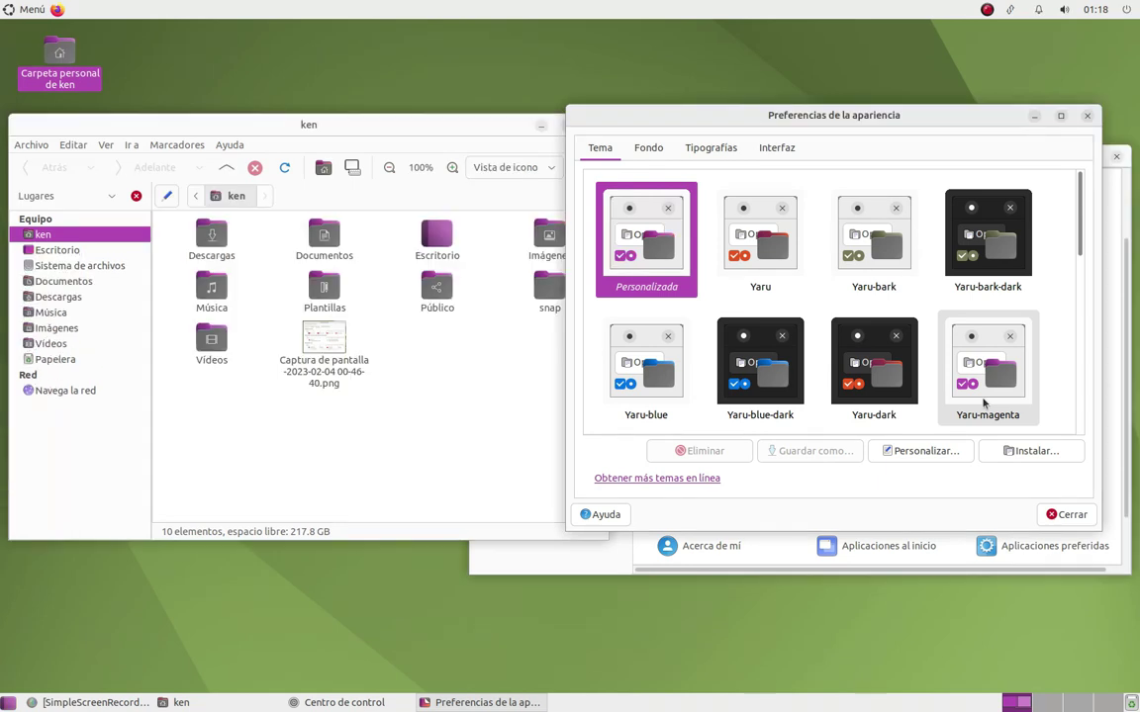
scroll(977, 401, "down", 3)
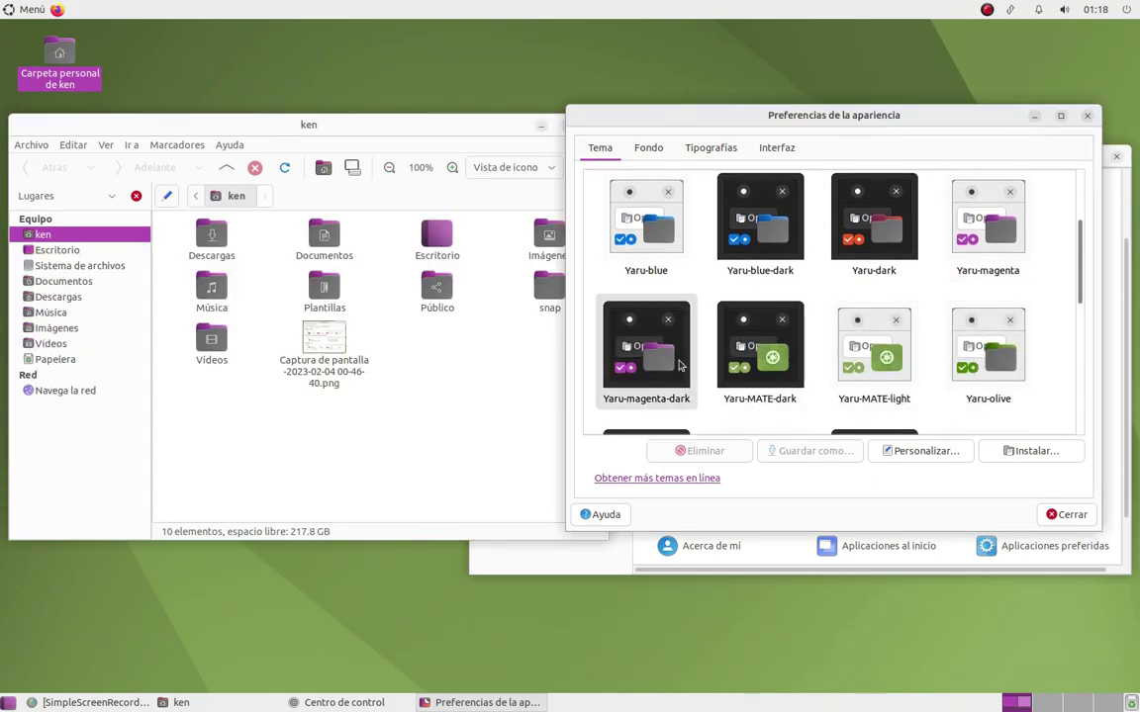
left_click(680, 366)
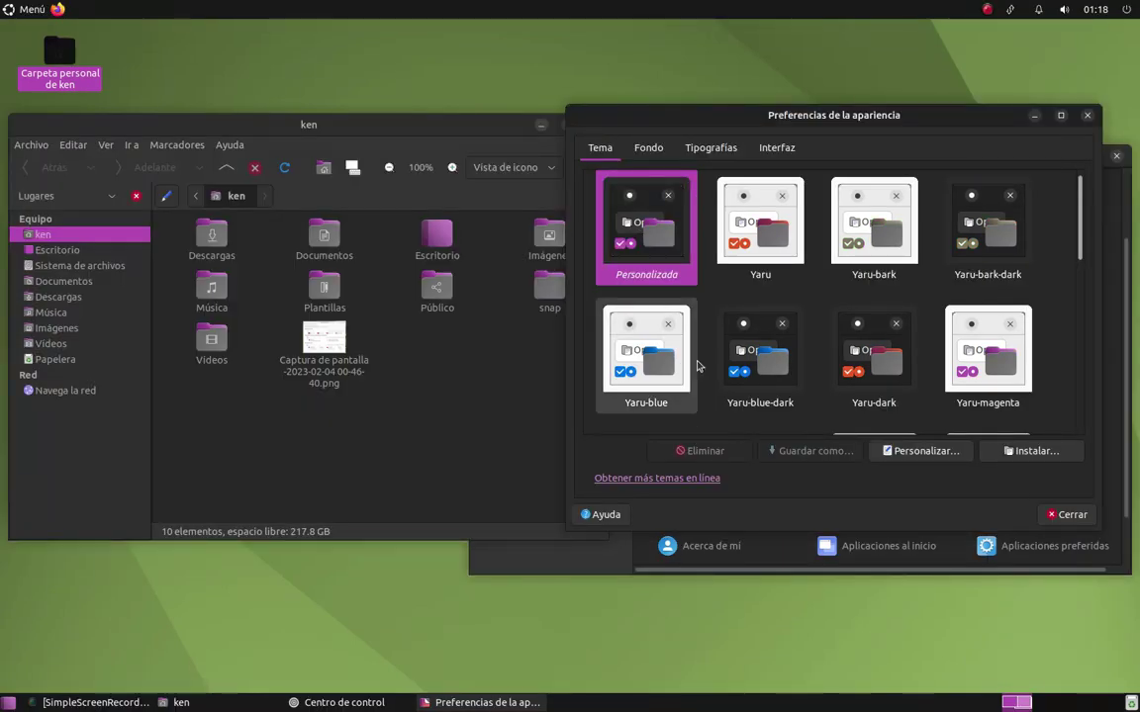
left_click(740, 368)
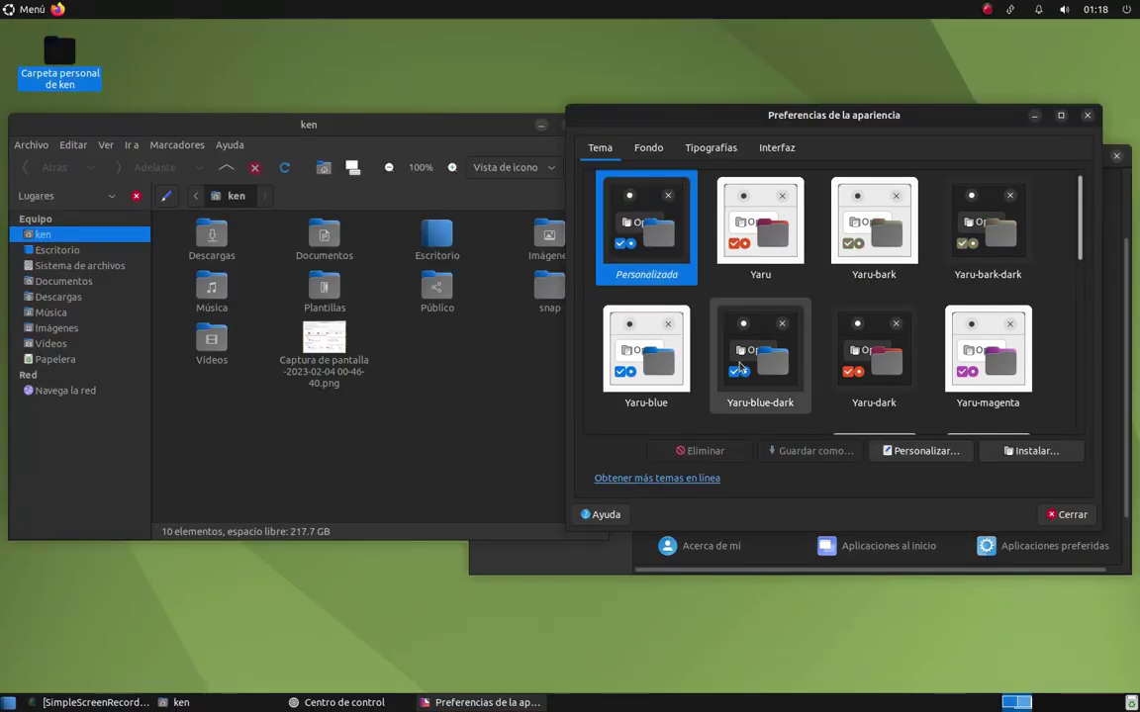
Try the Yaru-MATE-light theme on the desktop and its open windows
scroll(742, 371, "down", 3)
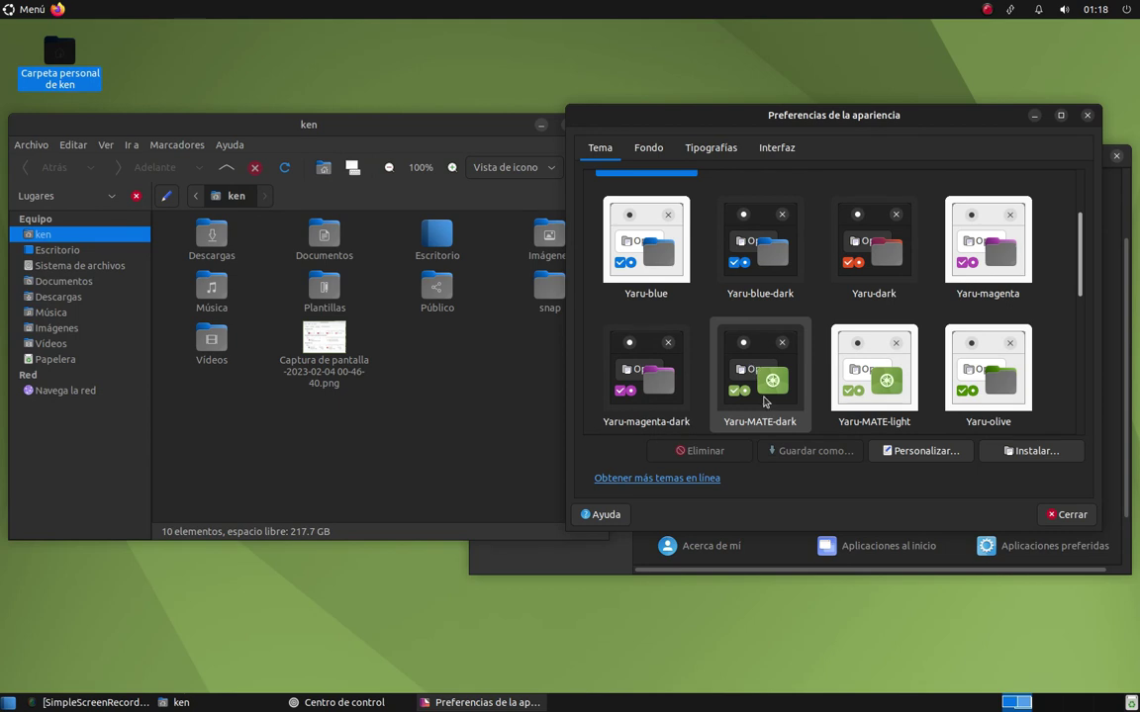
scroll(772, 396, "down", 1)
left_click(876, 368)
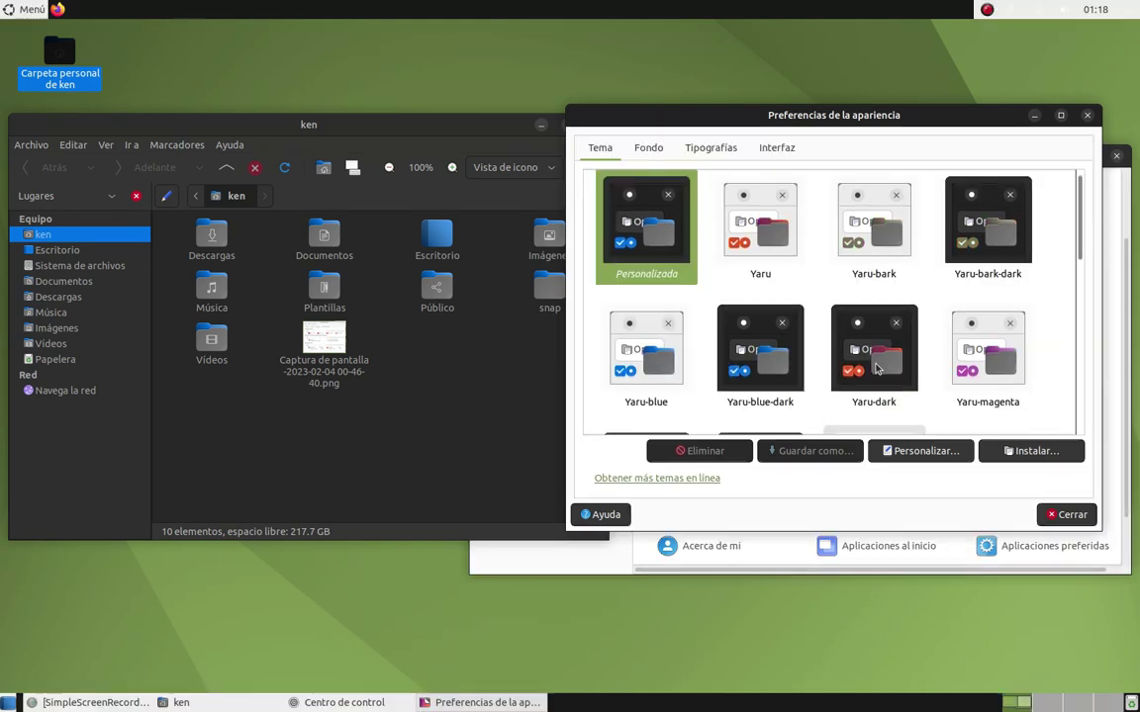
Try the Yaru-viridian-dark theme from the end of the theme collection, and set the desktop theme to Yaru-blue-dark
scroll(870, 368, "down", 6)
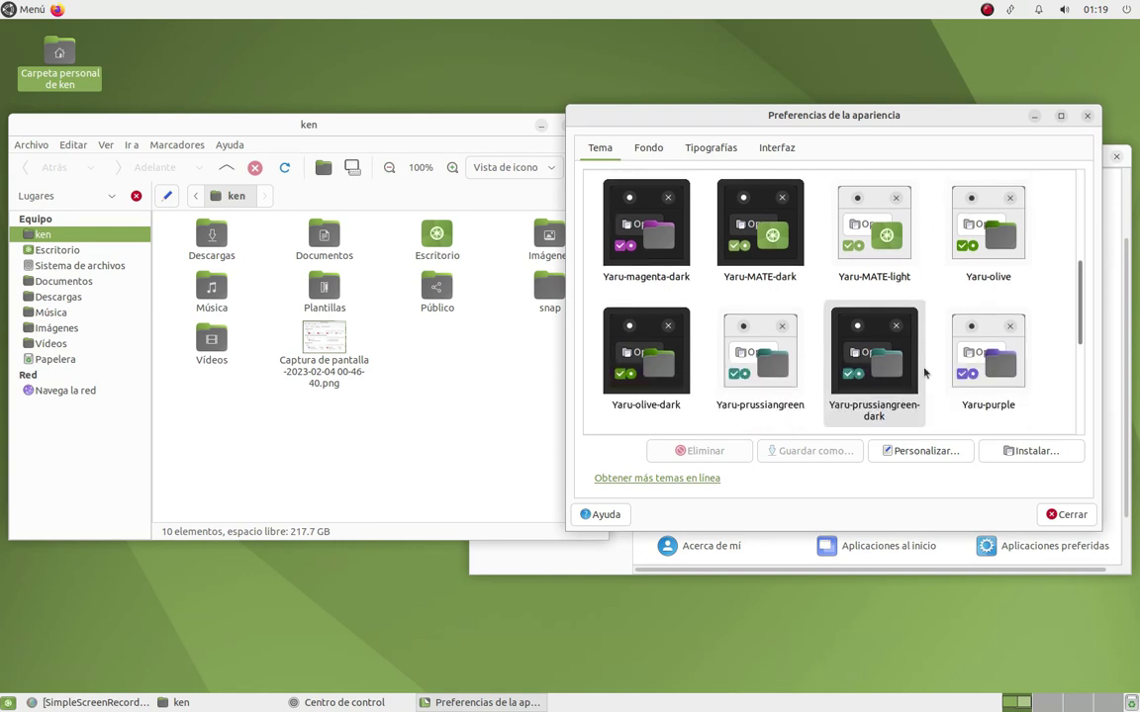
scroll(924, 371, "down", 5)
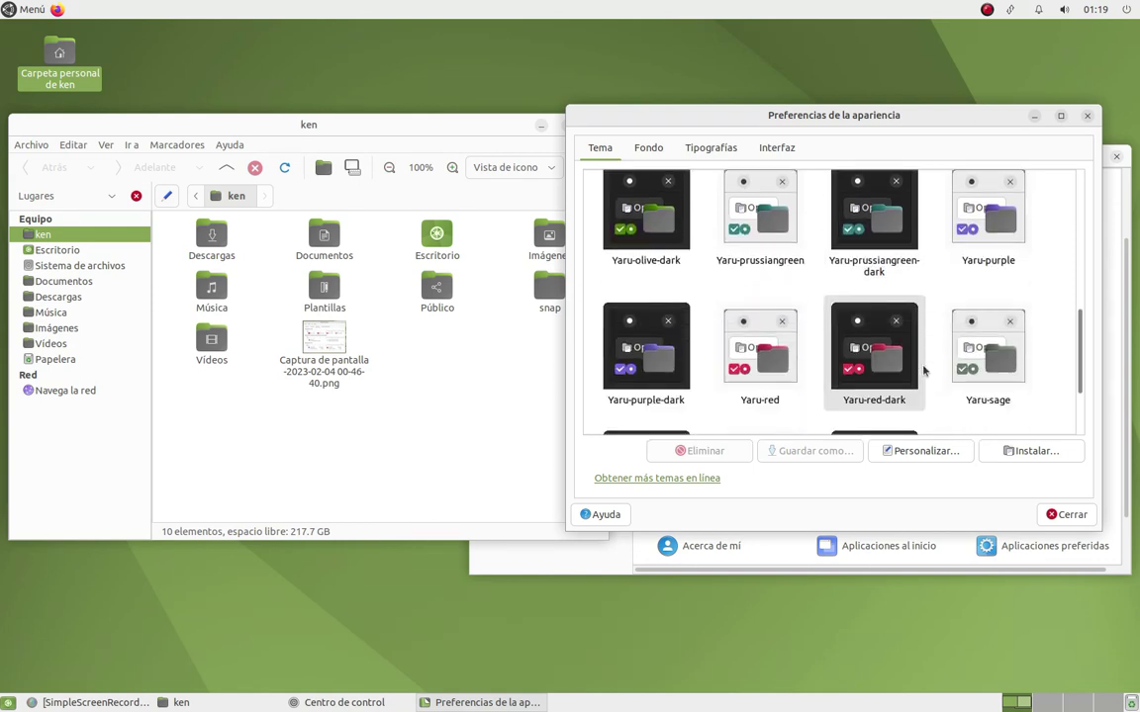
scroll(924, 371, "down", 2)
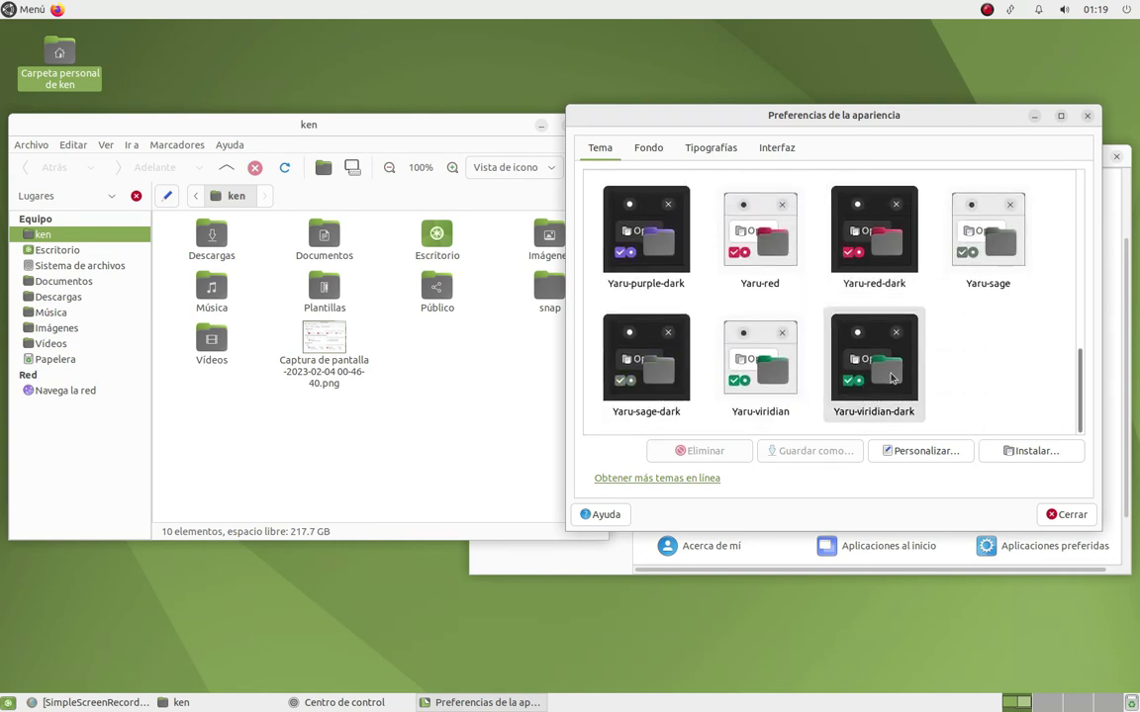
left_click(892, 378)
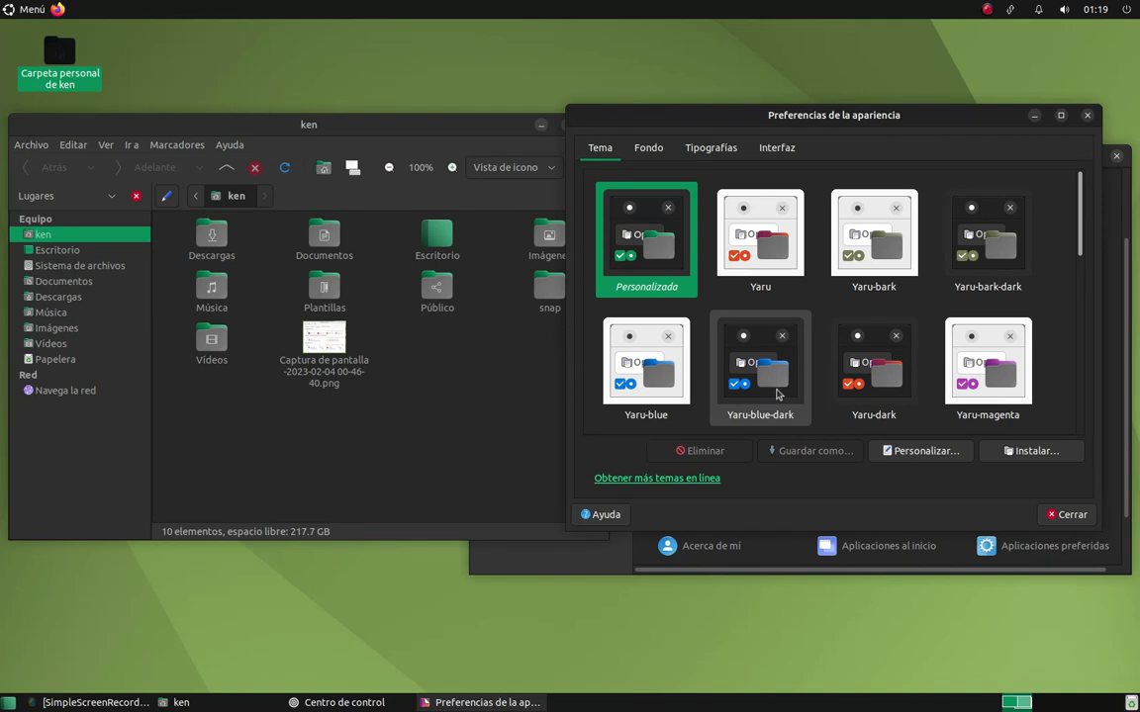
left_click(777, 393)
Look through the available desktop wallpapers in the Fondo settings
left_click(653, 153)
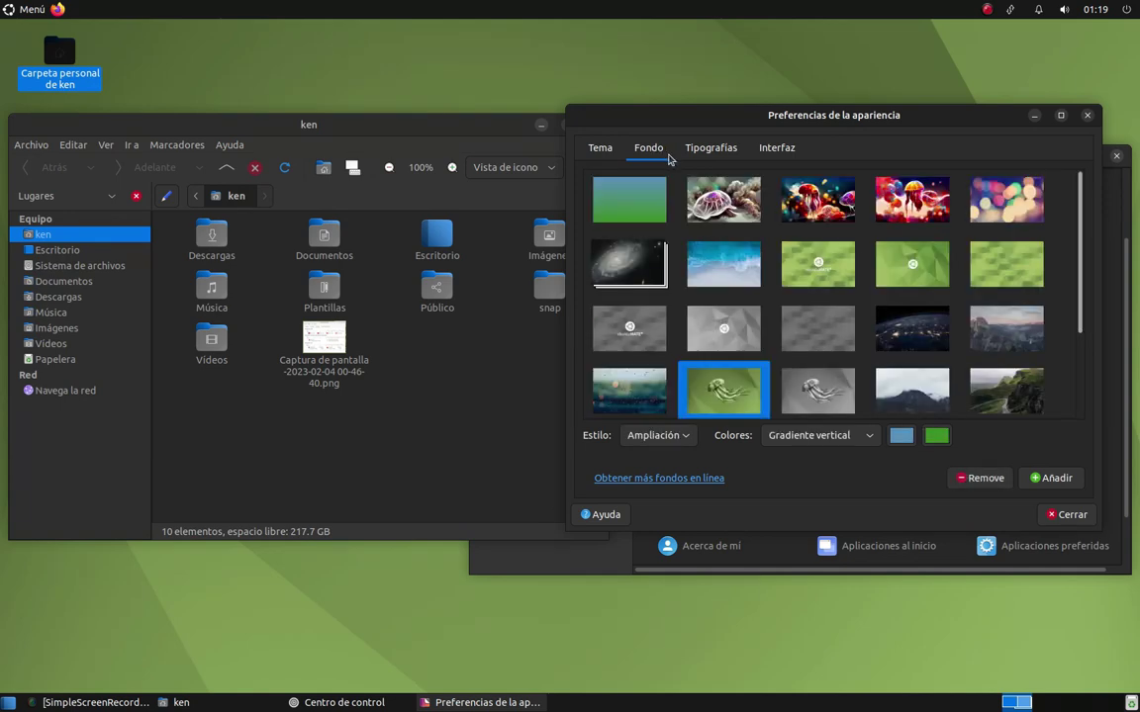
scroll(853, 244, "down", 3)
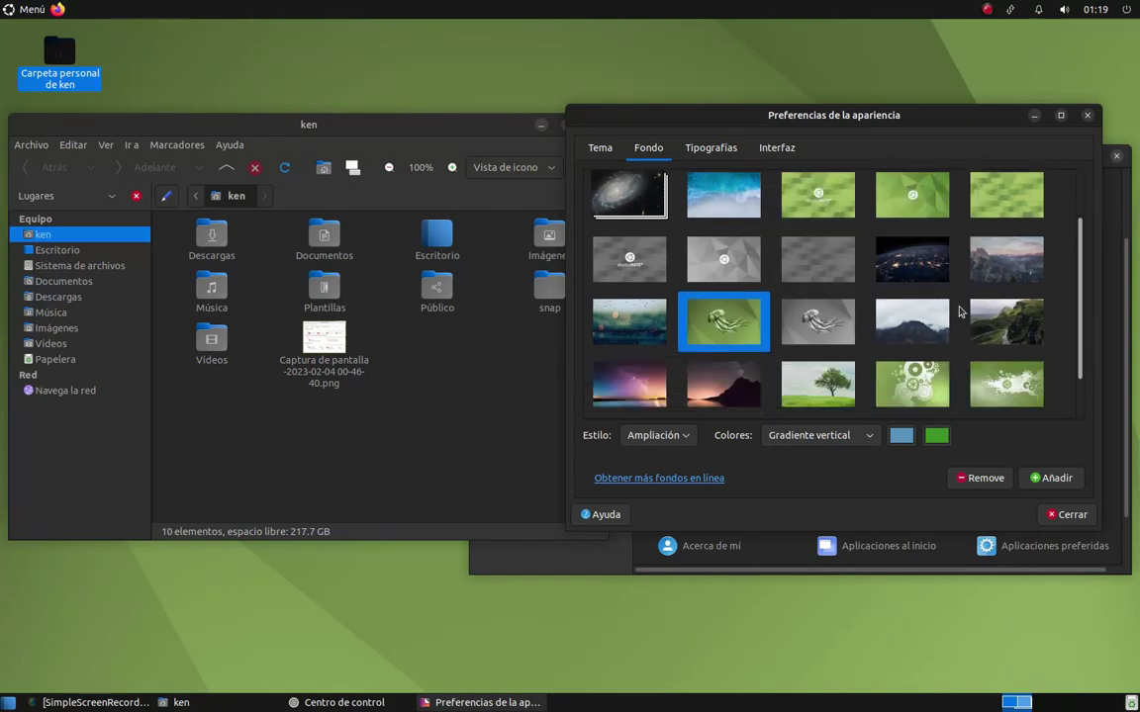
scroll(970, 314, "up", 1)
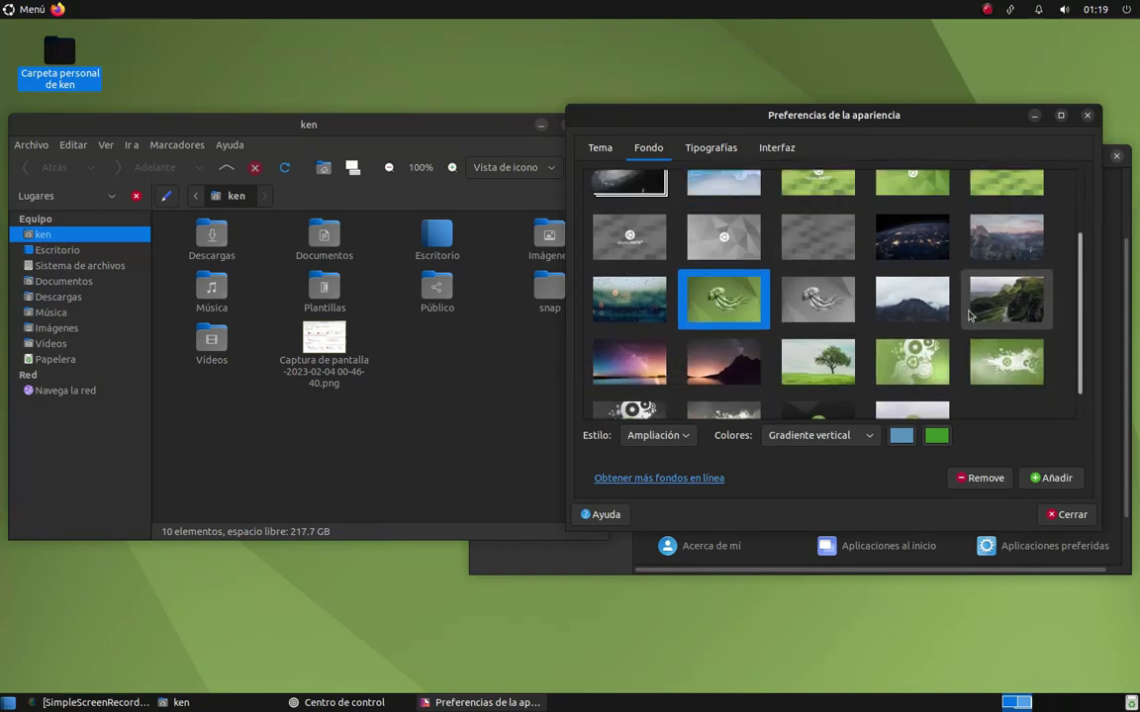
scroll(970, 315, "up", 1)
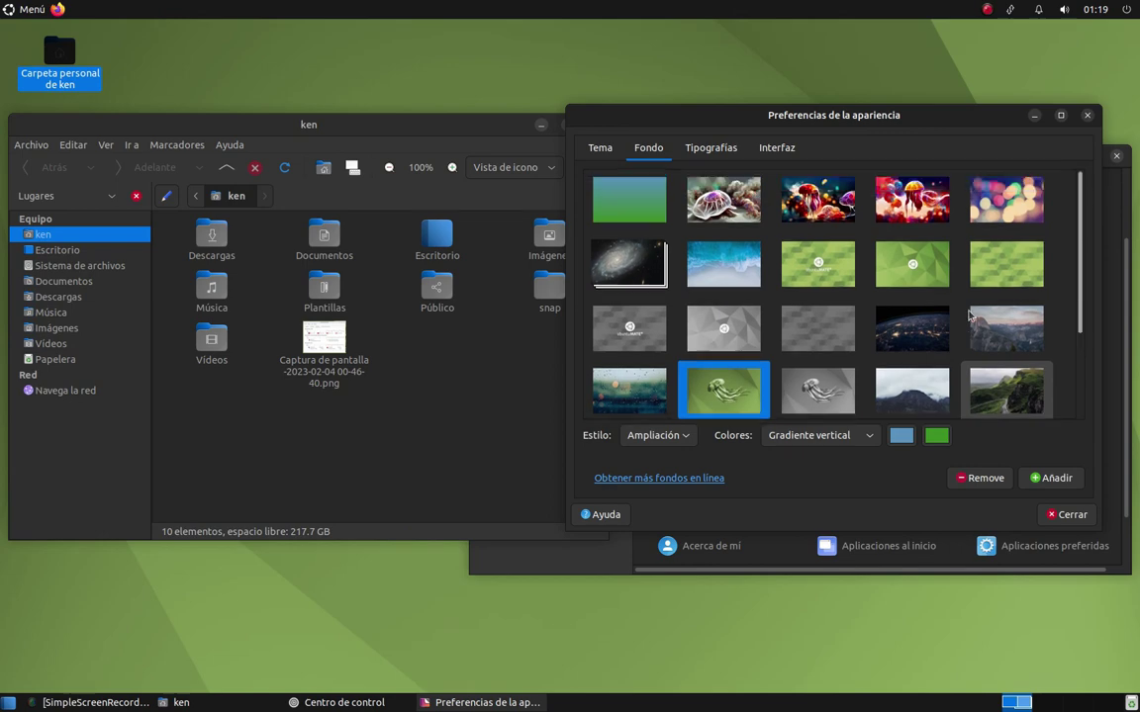
Review the Tipografías and Interfaz settings, and close the appearance preferences
left_click(716, 151)
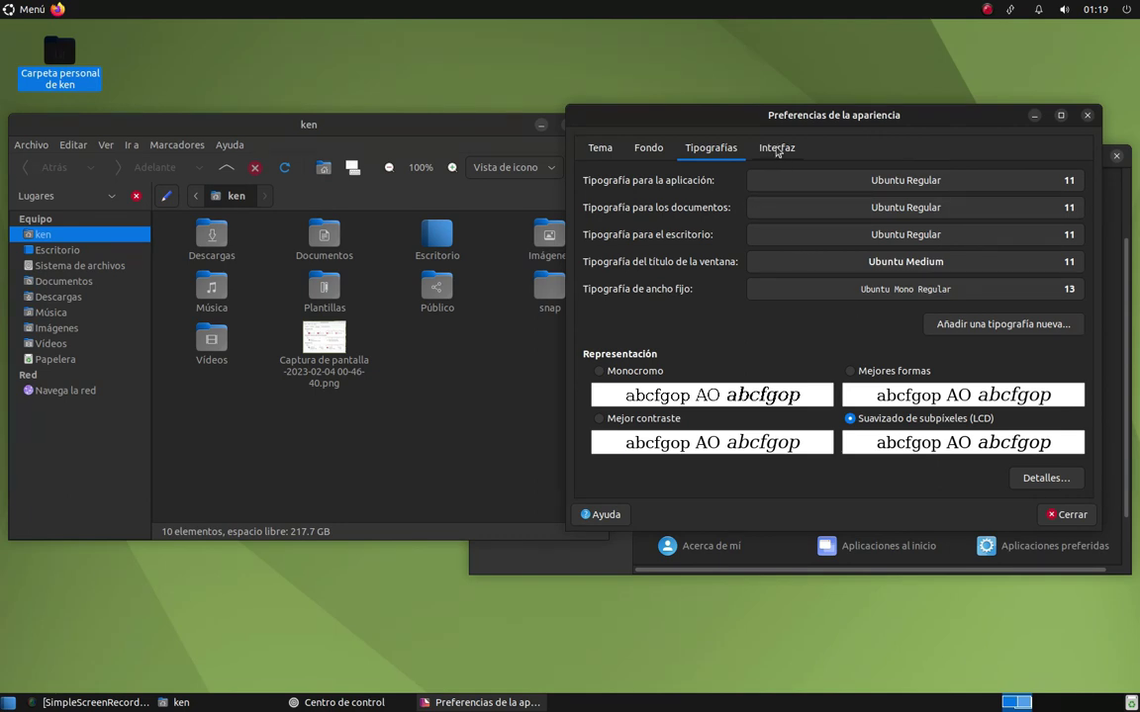
left_click(776, 149)
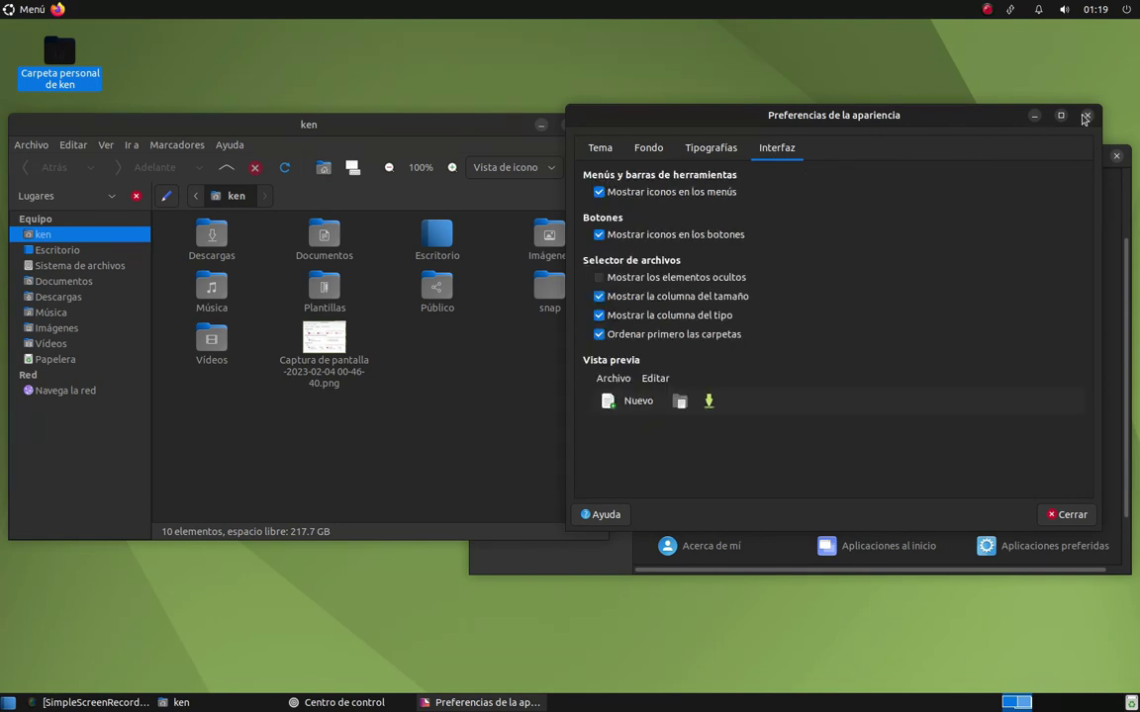
key("alt+F4")
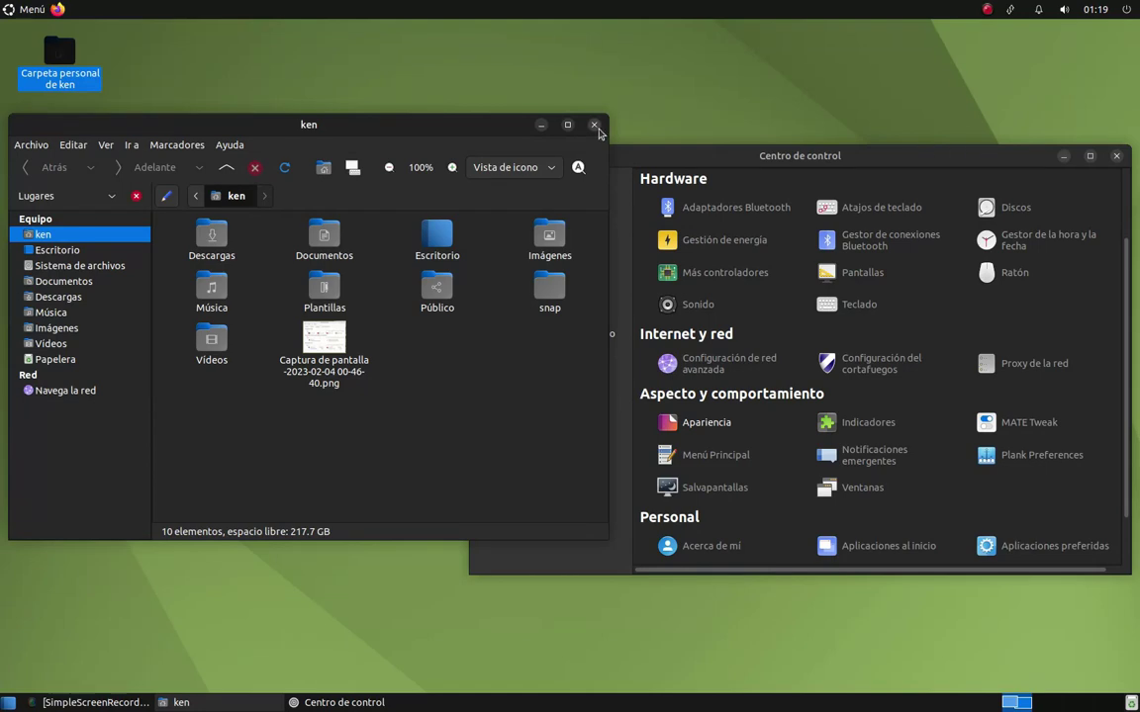
Close the Centro de control and place the home folder window near the middle of the desktop
key("alt+F4")
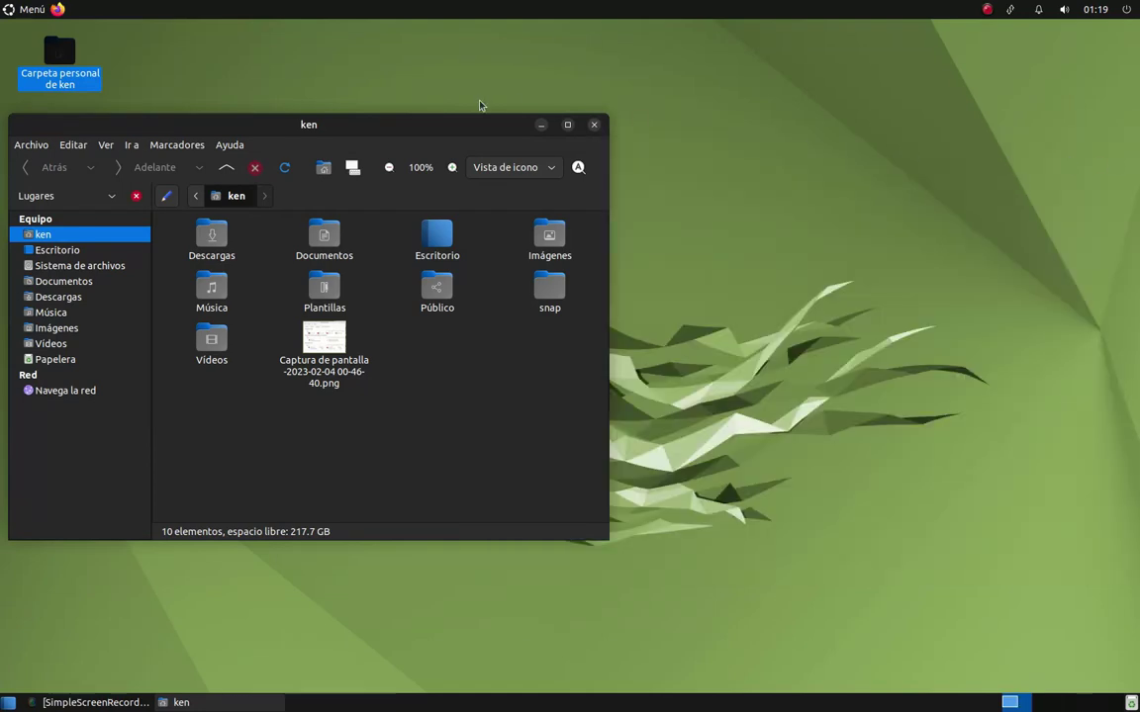
left_click_drag(385, 124, 713, 134)
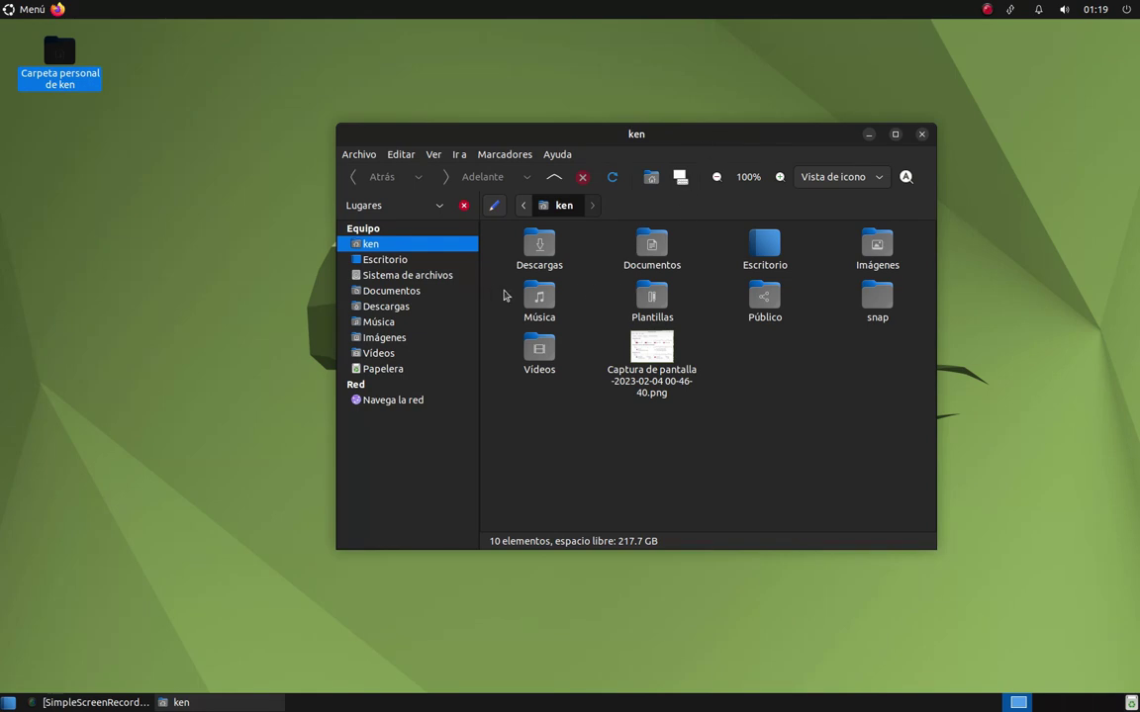
Search the applications for "ter" and open Terminal de MATE
left_click(22, 12)
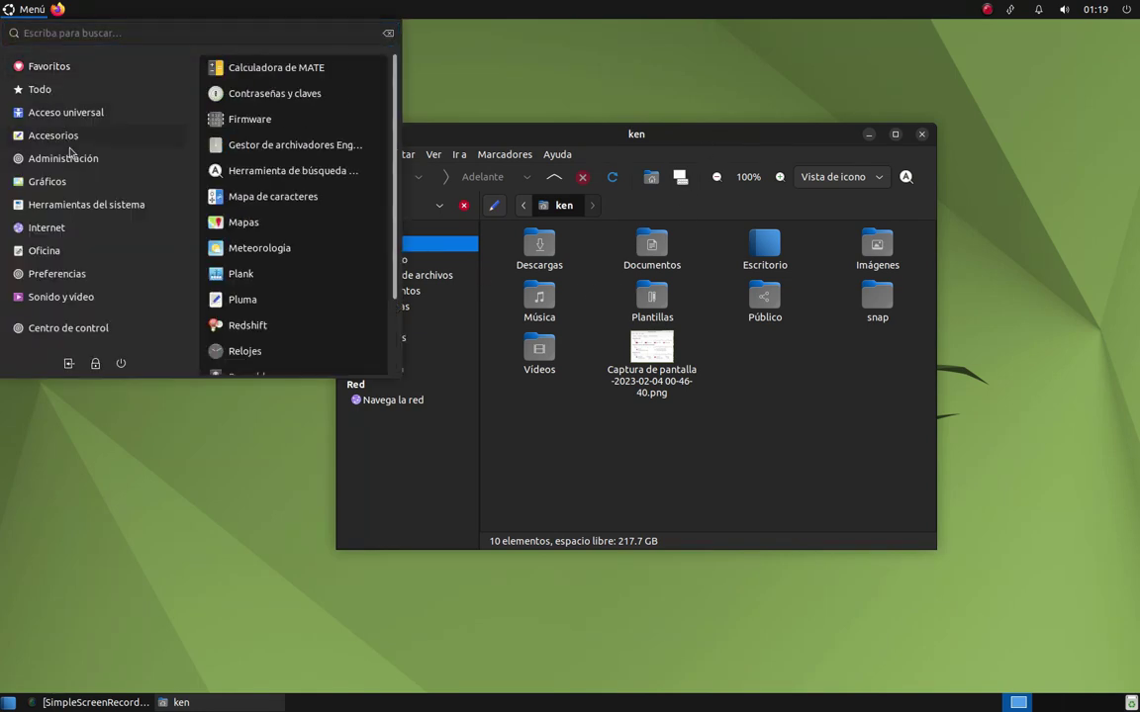
left_click(47, 32)
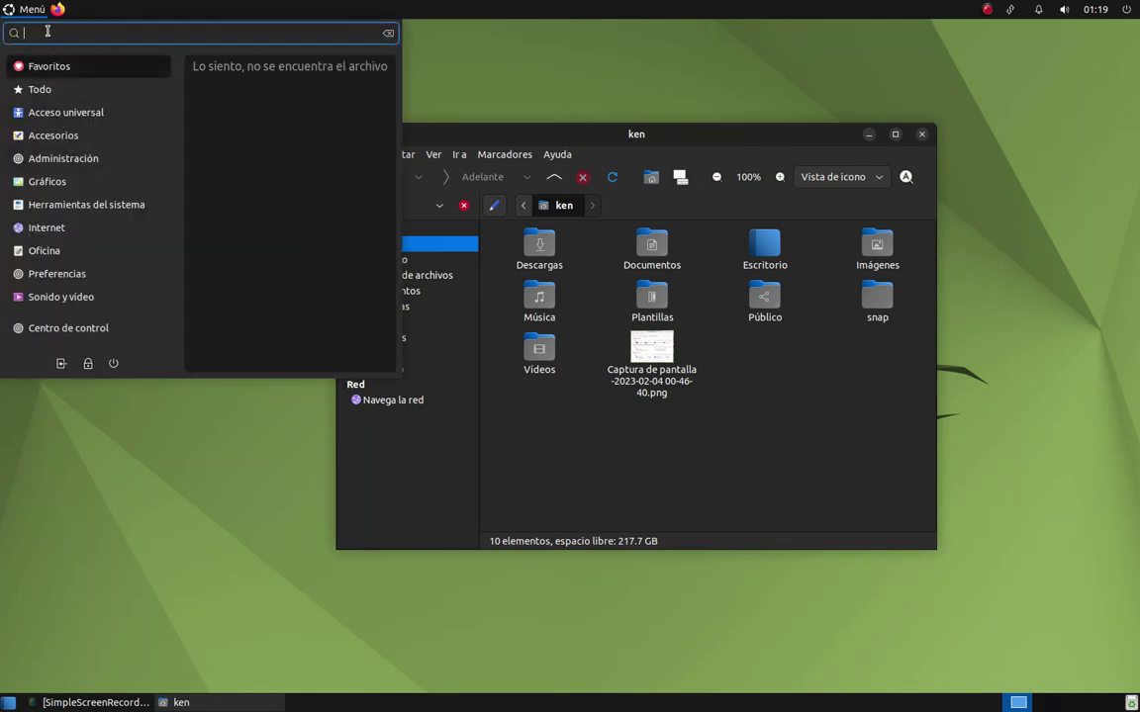
type("ter")
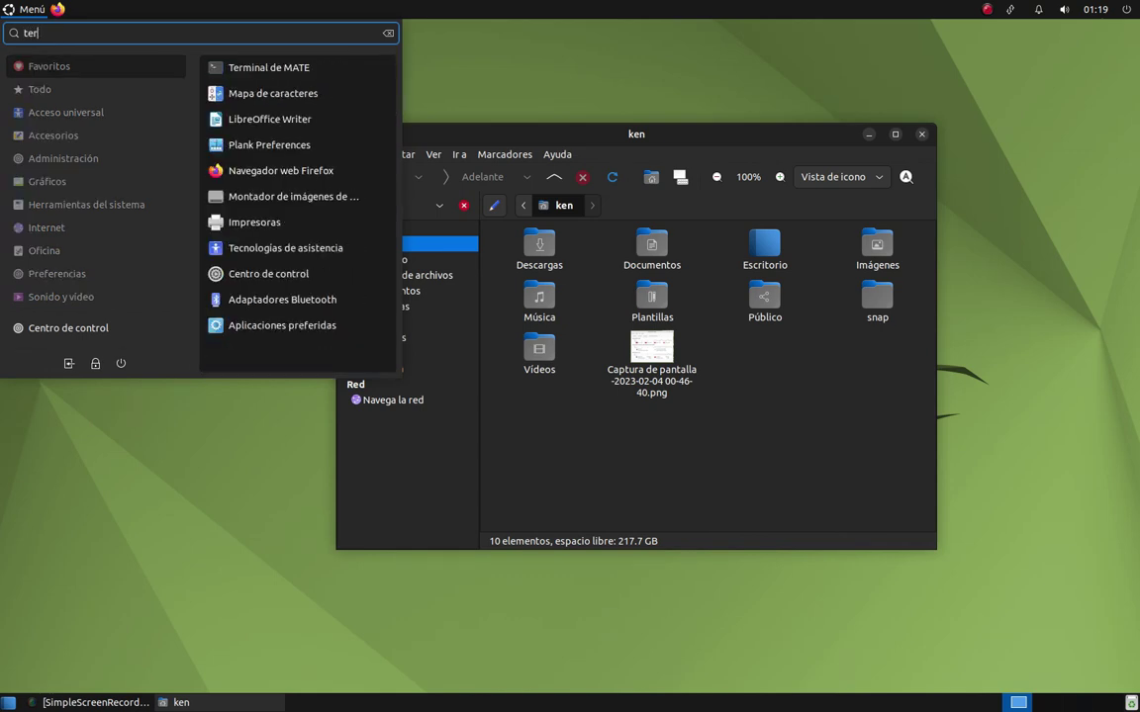
key("Return")
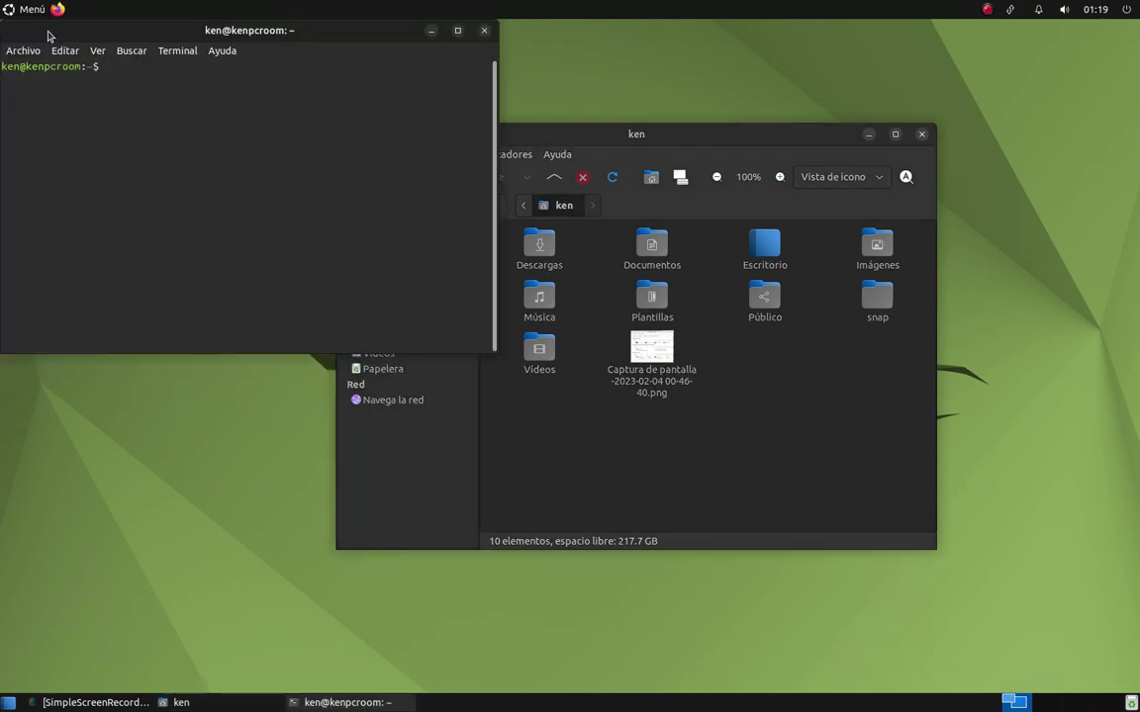
Place the terminal window near the middle of the desktop and enlarge it until it covers the home folder window
left_click_drag(79, 28, 392, 99)
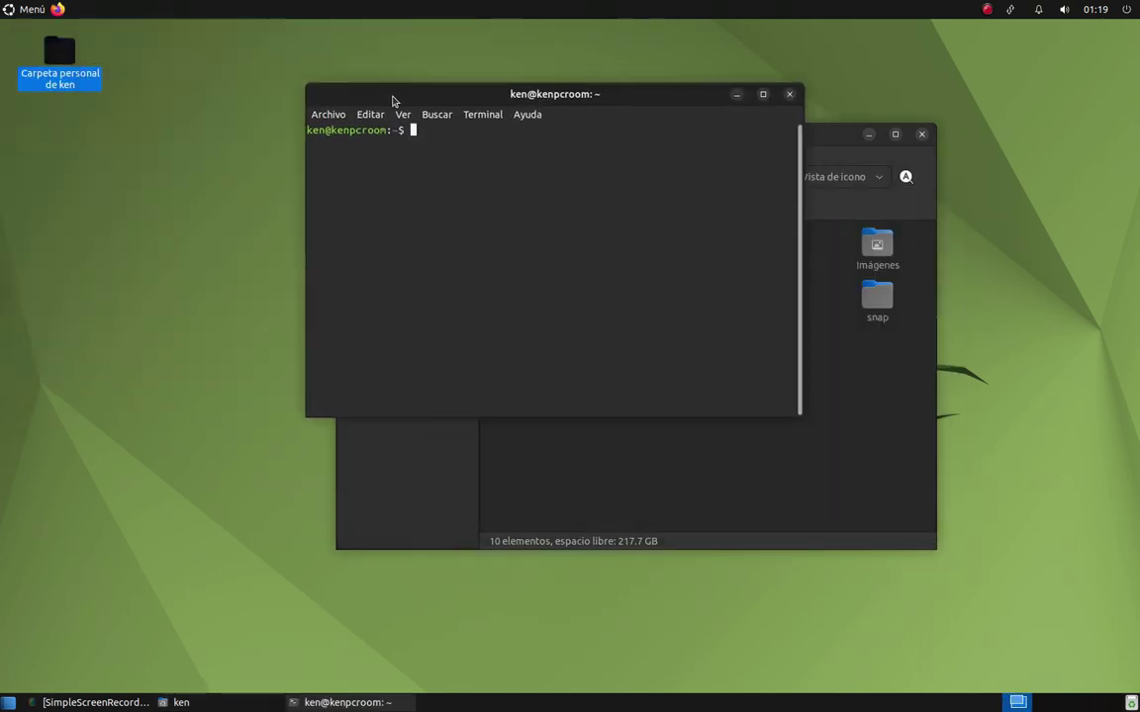
left_click_drag(606, 95, 525, 89)
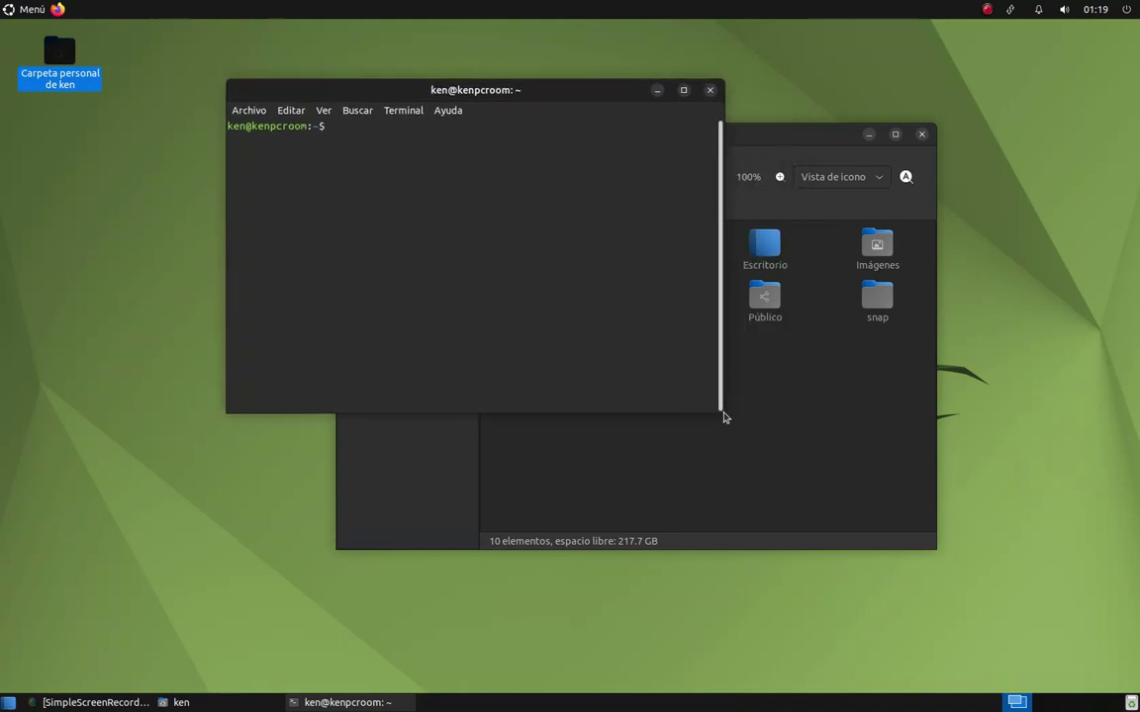
left_click_drag(723, 417, 950, 572)
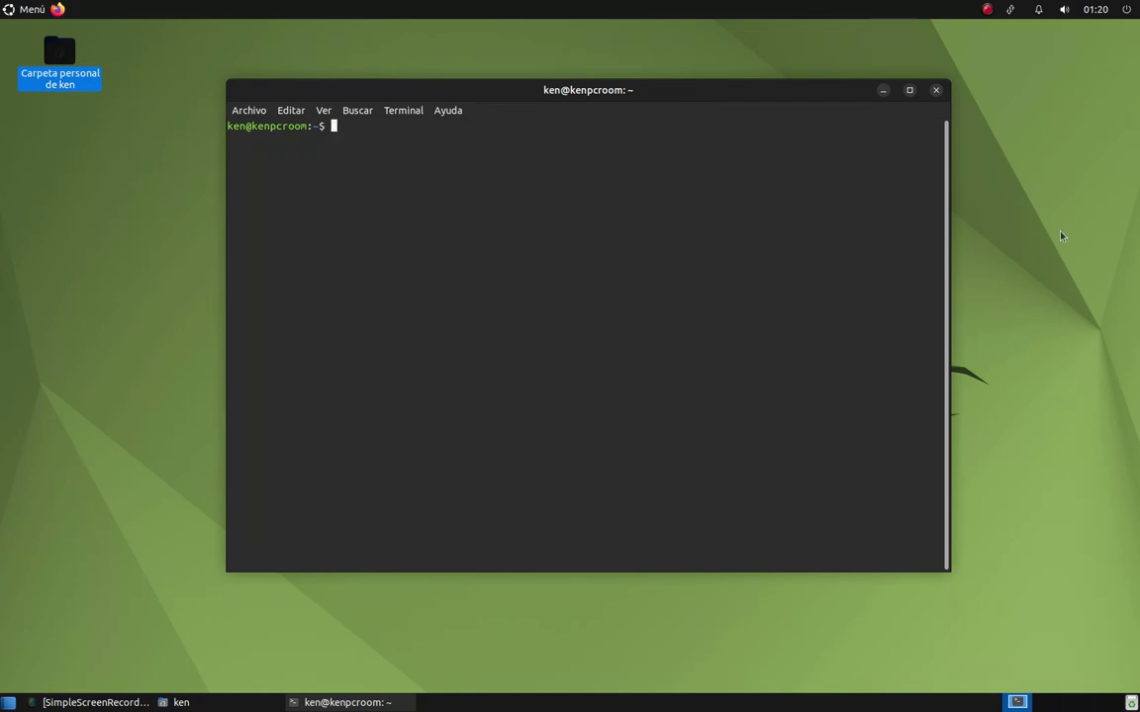
Run neofetch to show the system information, and highlight the theme and icon entries in its output
type("neofetch")
key("Return")
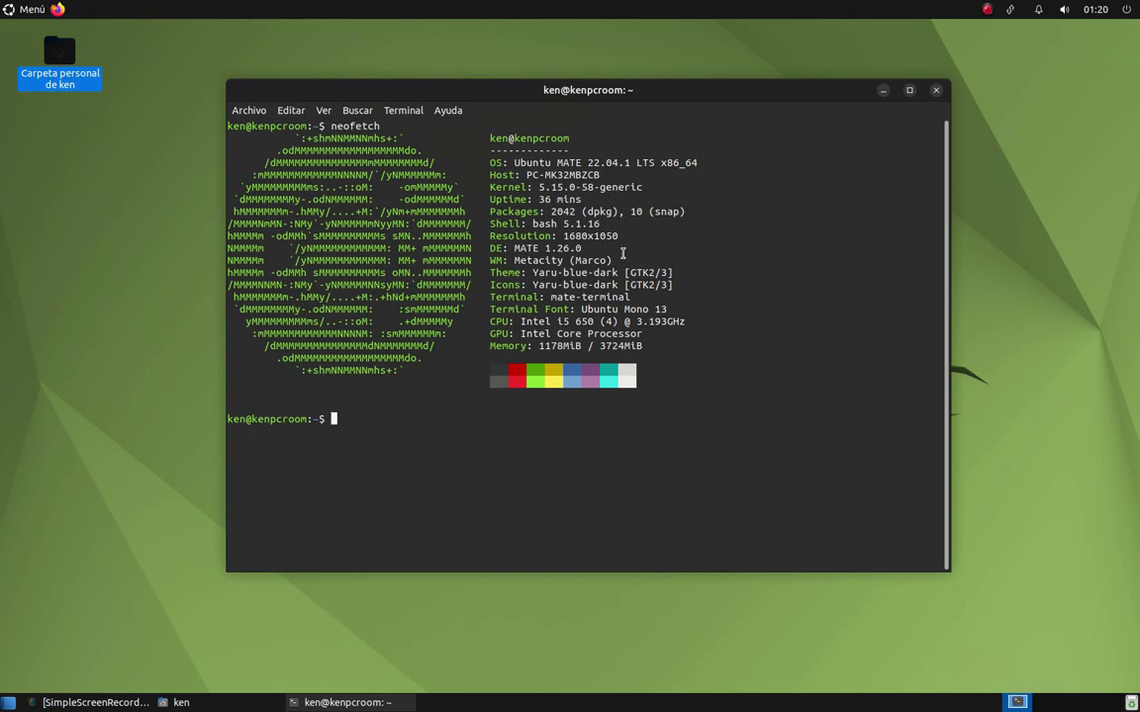
left_click_drag(531, 273, 679, 285)
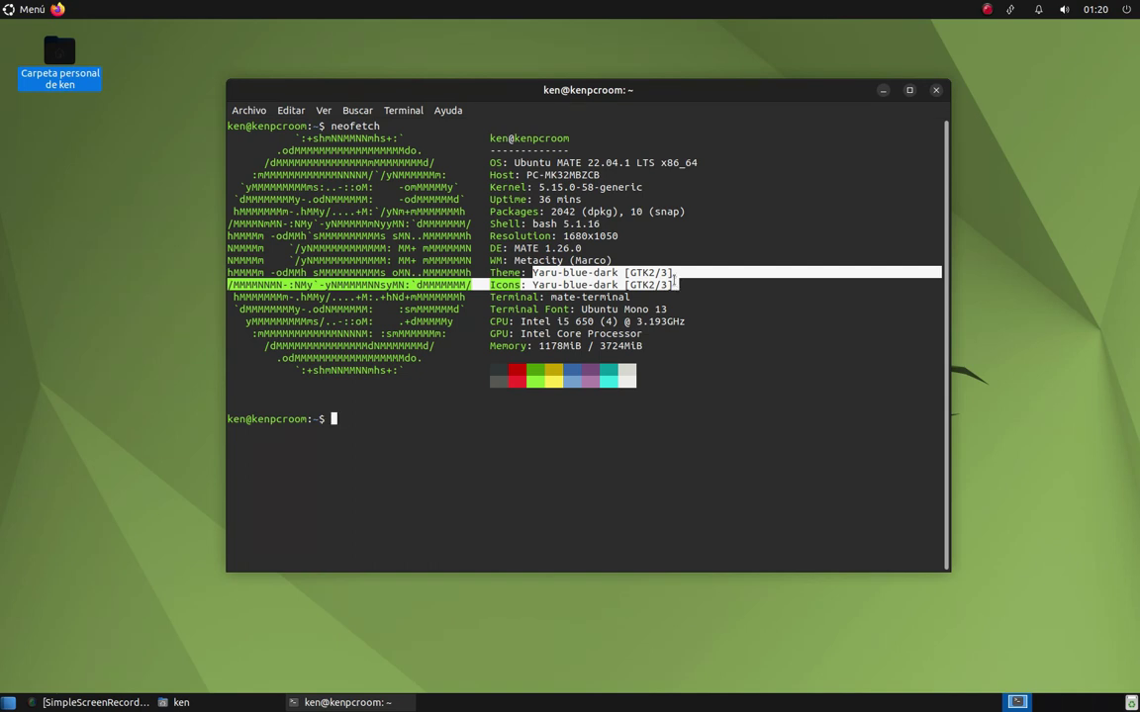
left_click(754, 324)
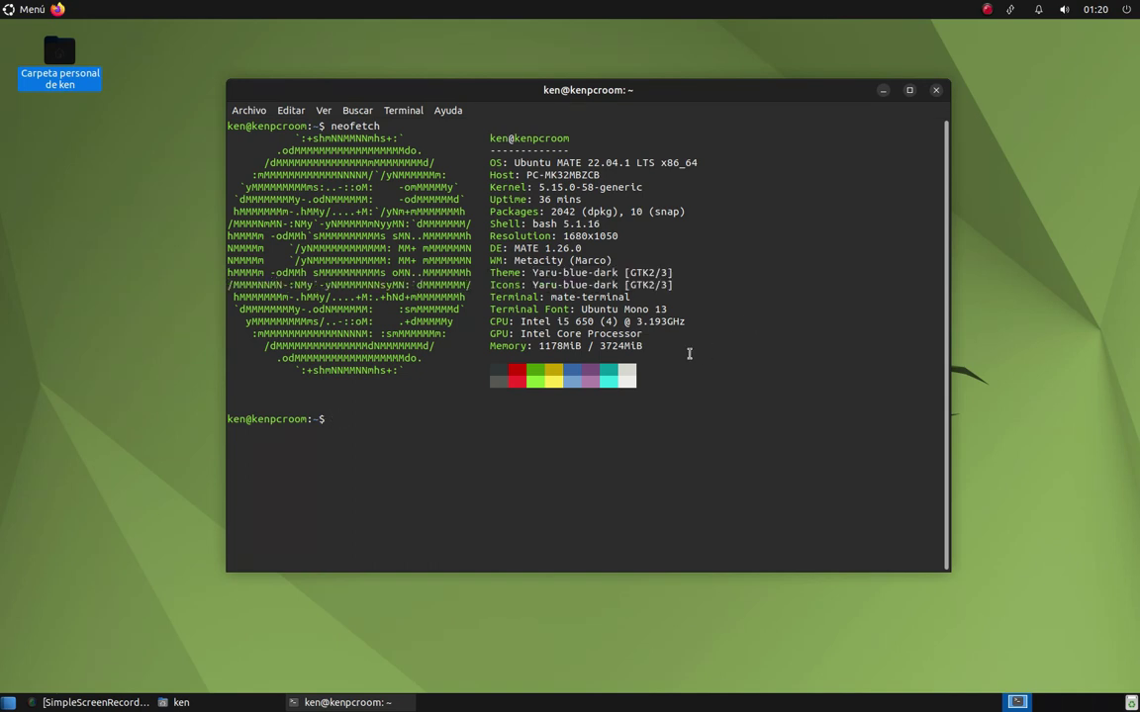
Highlight the CPU and memory entries in the neofetch output, and close the terminal and home folder windows
left_click_drag(523, 323, 683, 314)
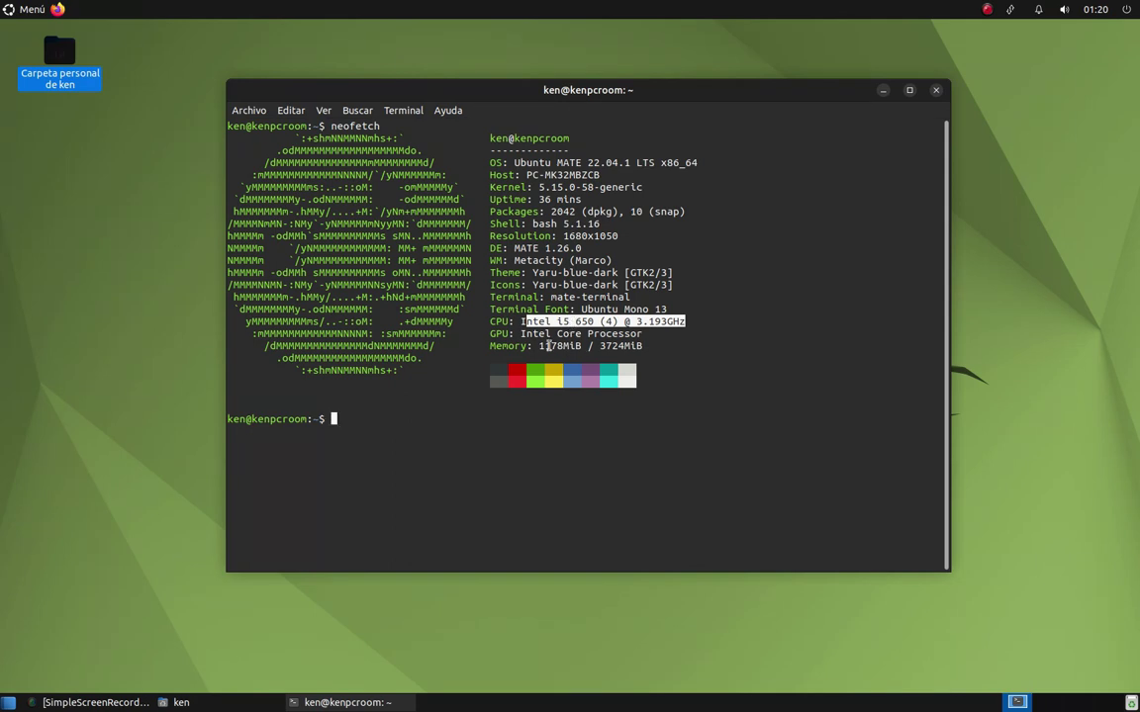
left_click_drag(538, 346, 657, 346)
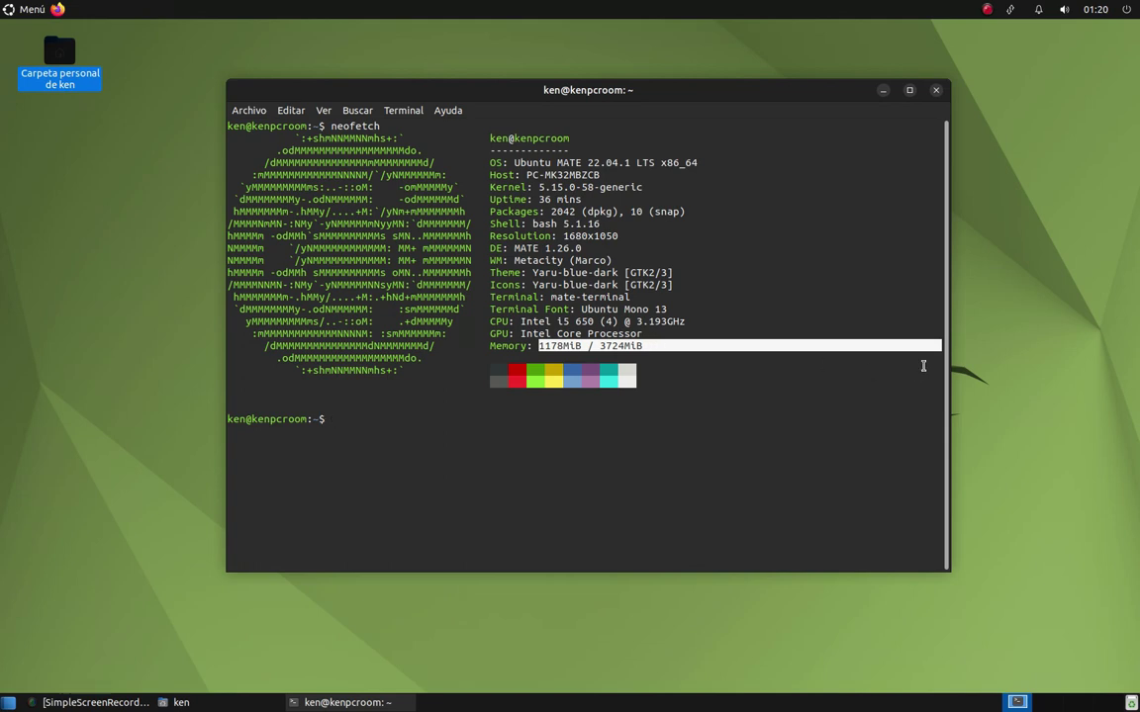
left_click(831, 328)
left_click(936, 92)
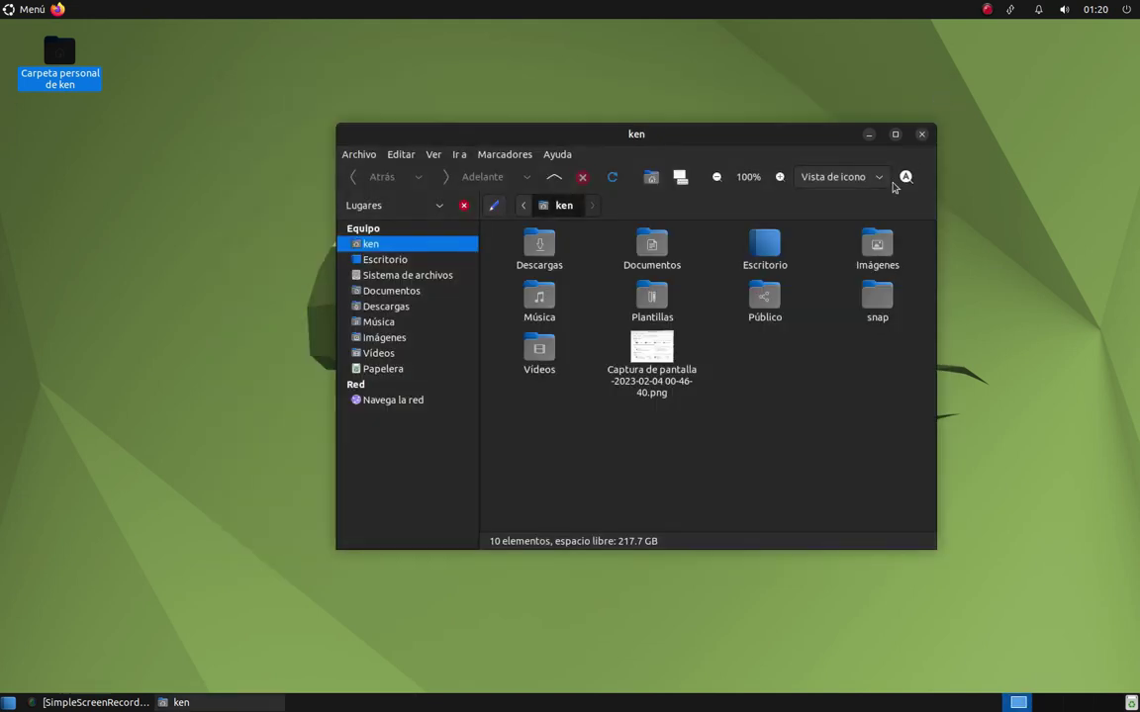
left_click(922, 134)
Open LibreOffice Writer from the office applications, and dismiss the tip of the day and the new-version notice
left_click(37, 9)
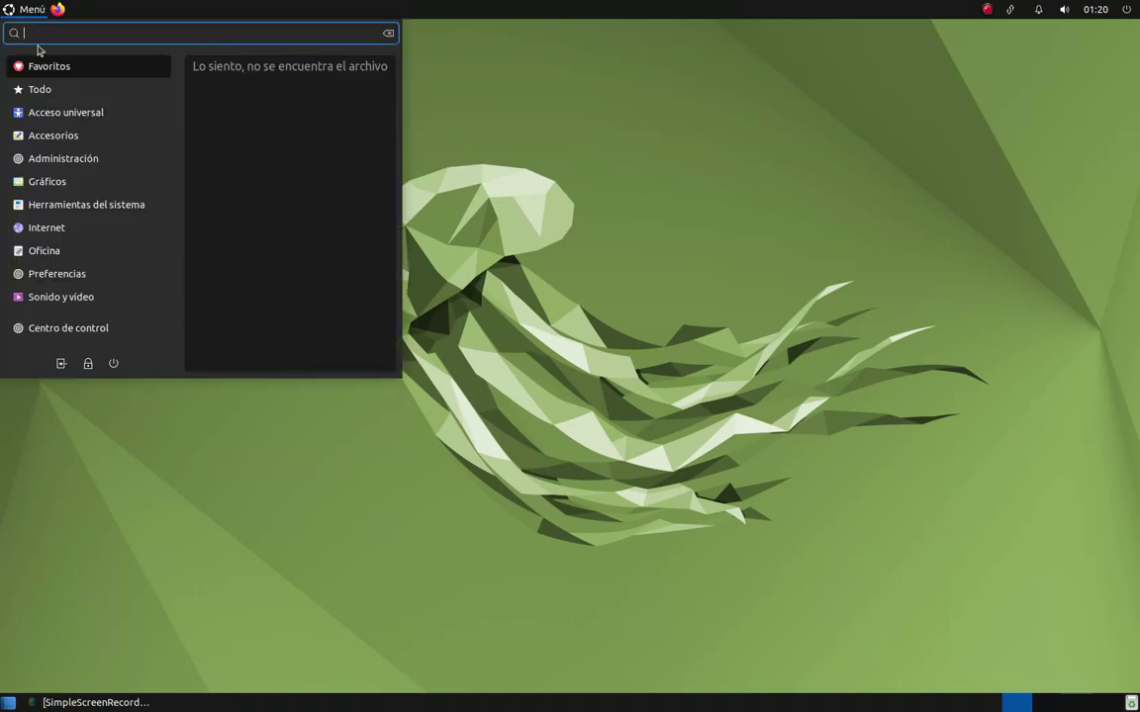
mouse_move(90, 274)
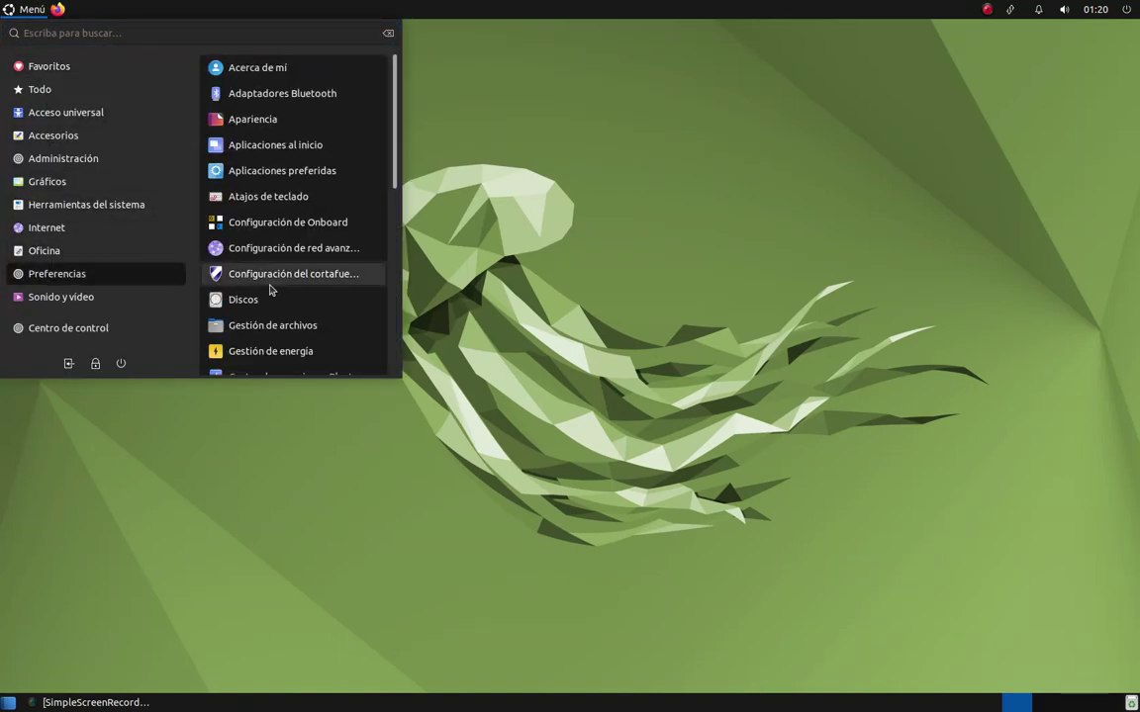
mouse_move(127, 252)
left_click(292, 247)
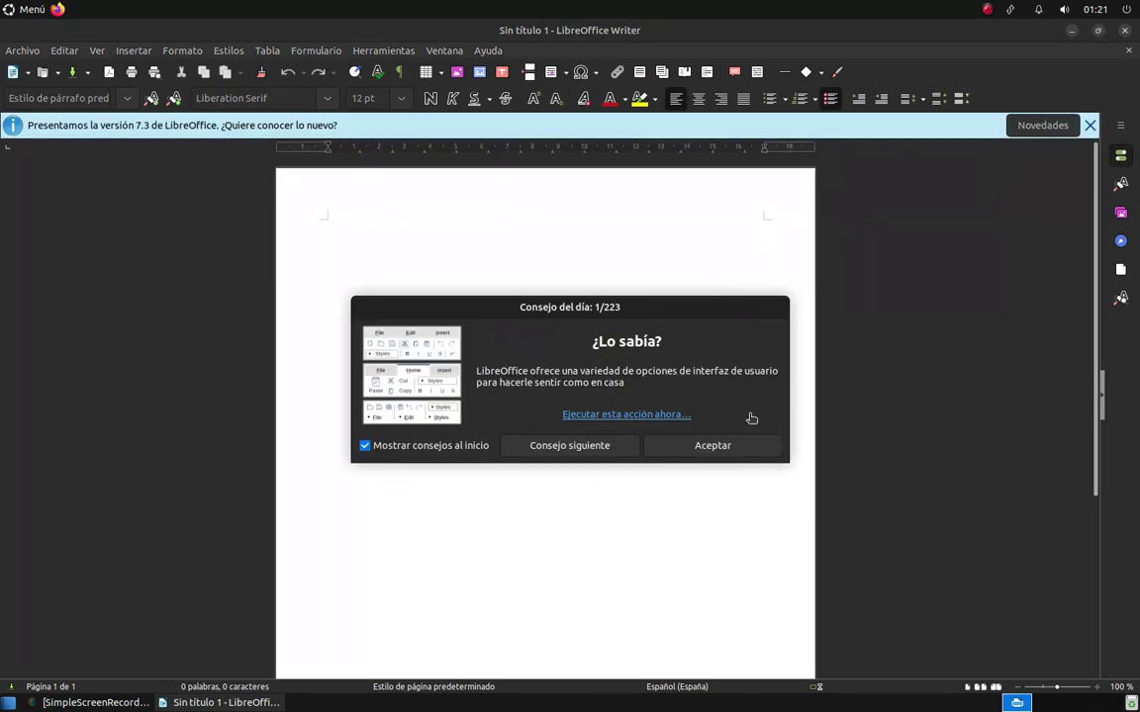
left_click(740, 451)
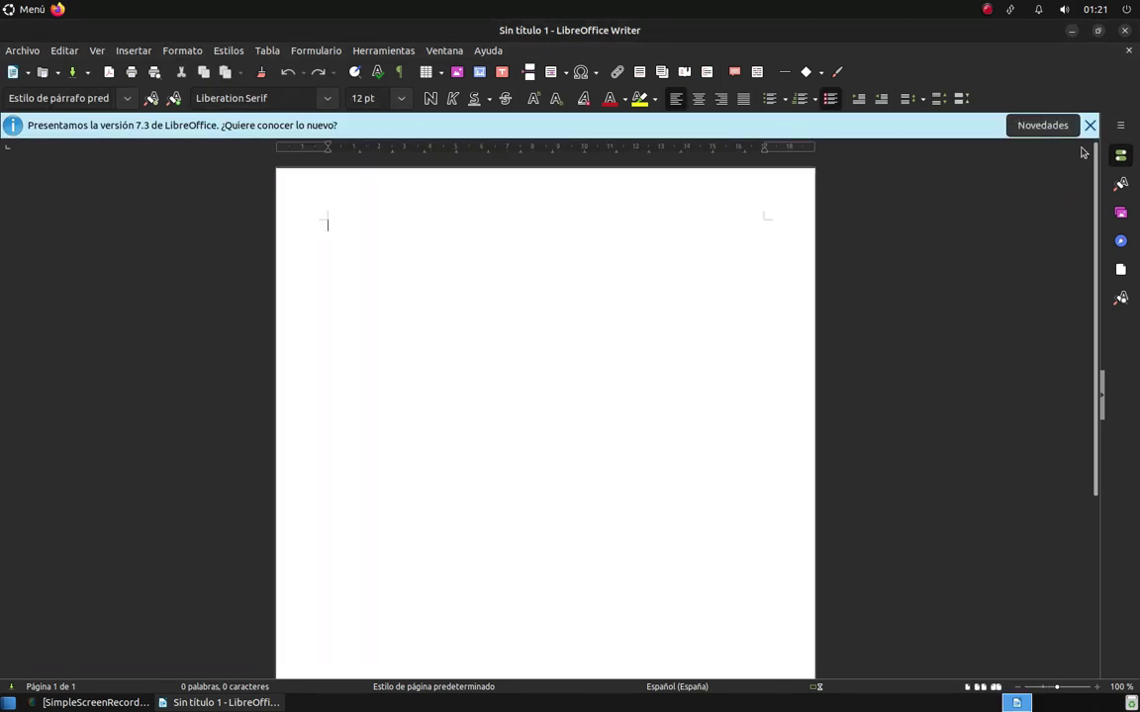
left_click(1090, 125)
View the version information in Acerca de LibreOffice and close it
left_click(488, 51)
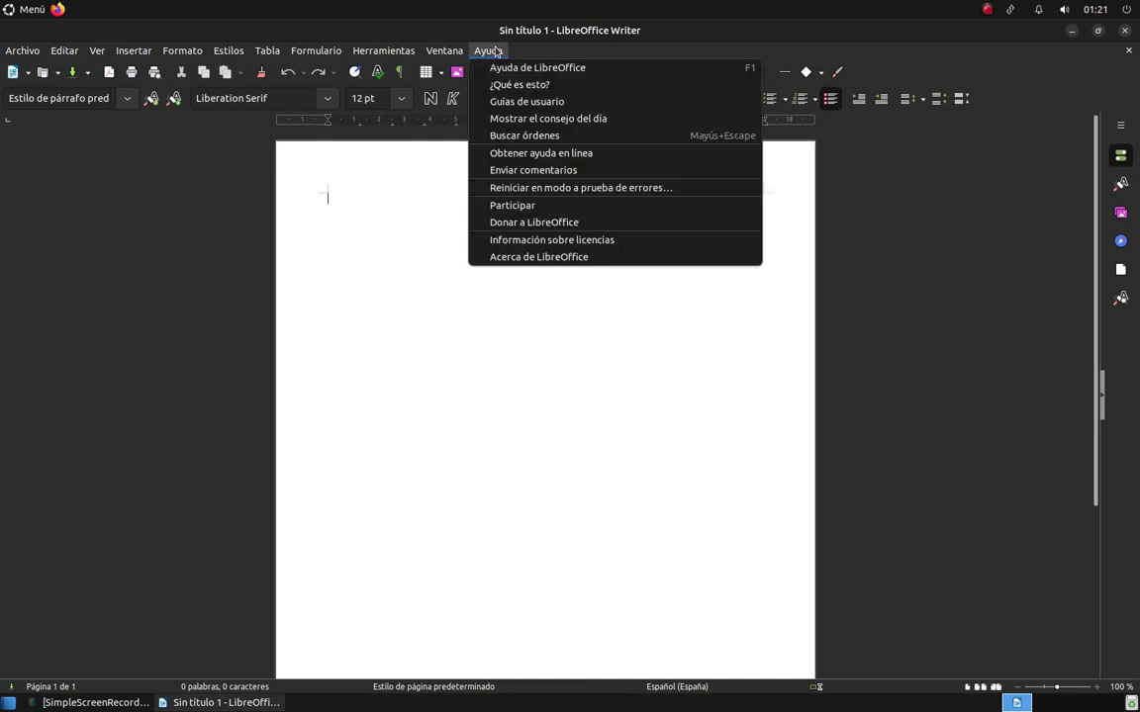
left_click(524, 256)
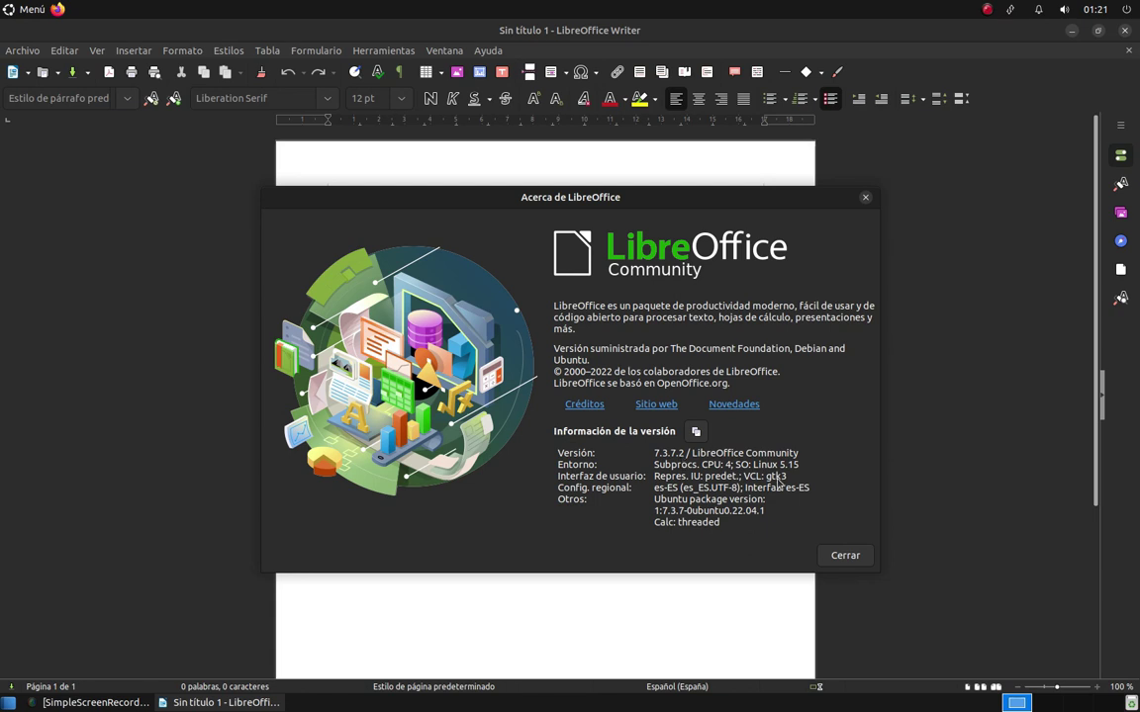
left_click(846, 555)
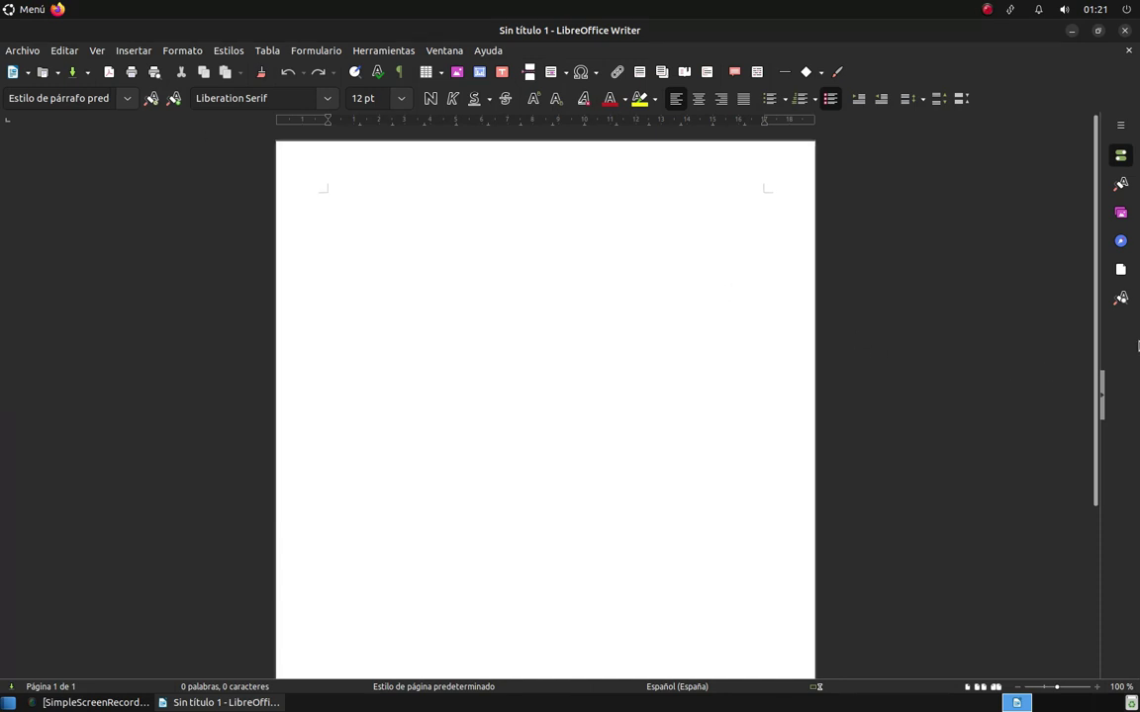
Show the Propiedades sidebar of the blank document and close LibreOffice Writer
left_click(1119, 159)
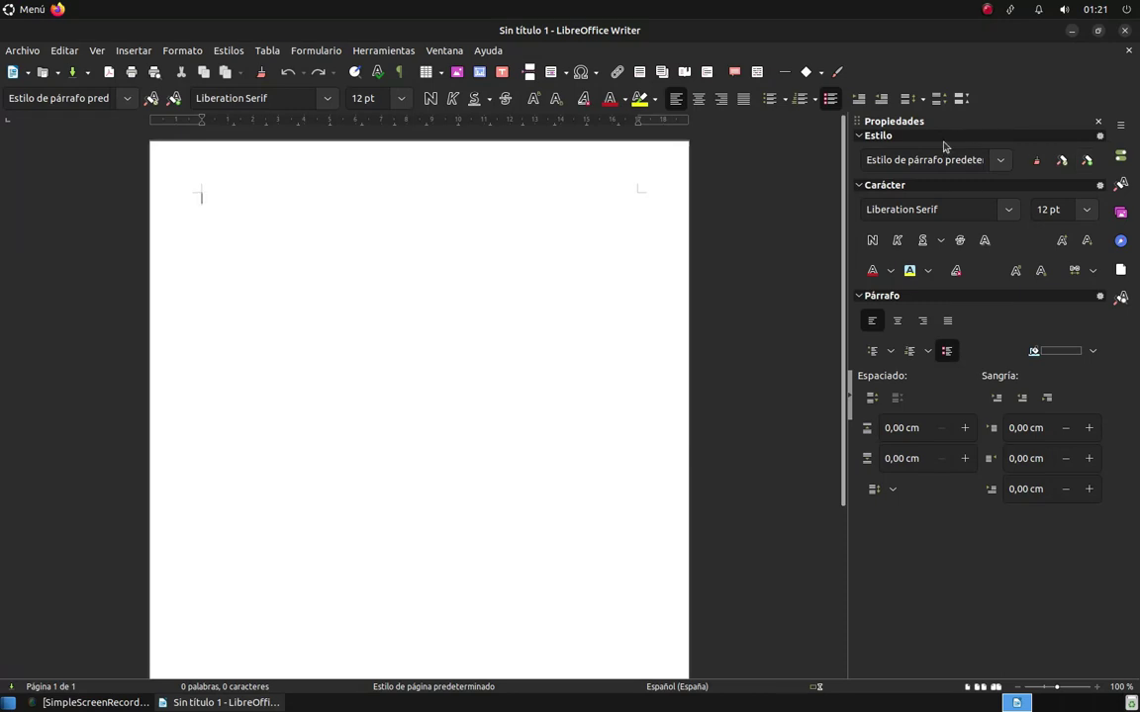
left_click(1128, 33)
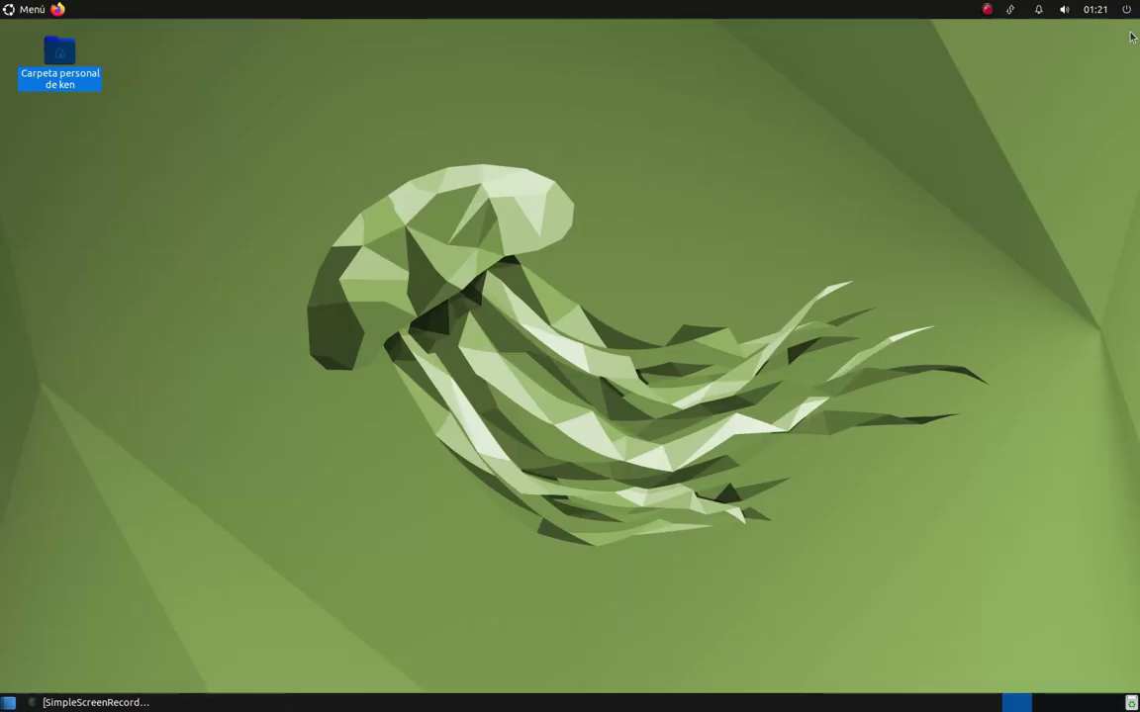
Close the application menu without choosing anything and open Firefox
left_click(20, 12)
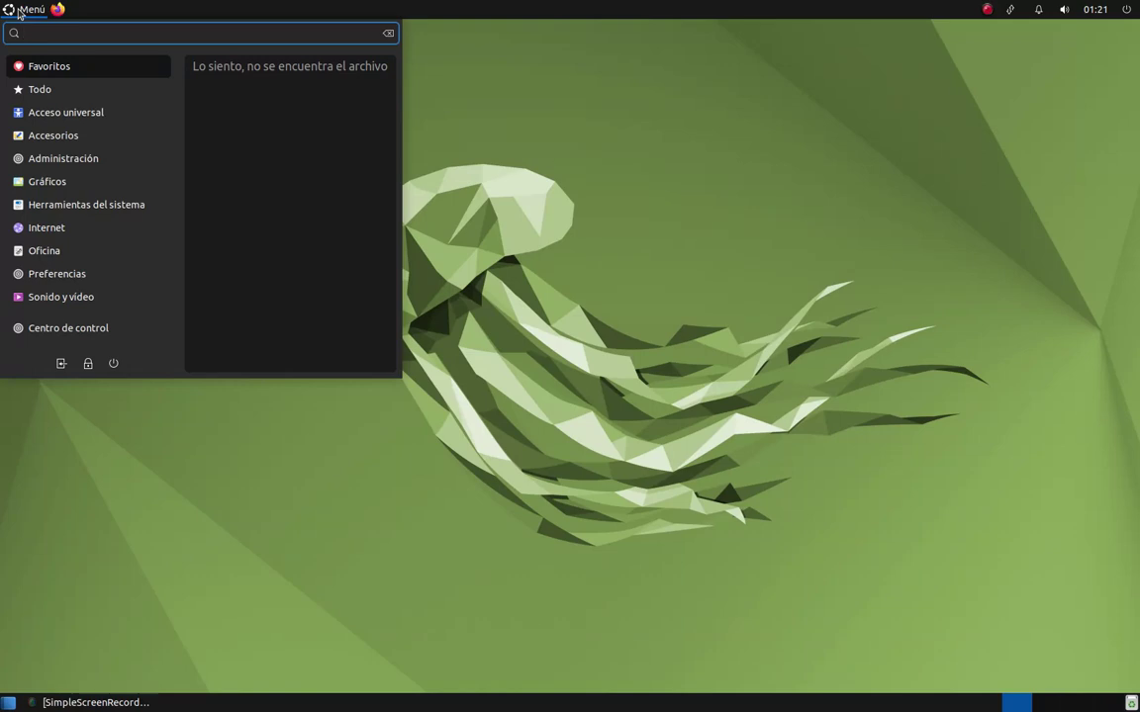
left_click(24, 14)
left_click(58, 9)
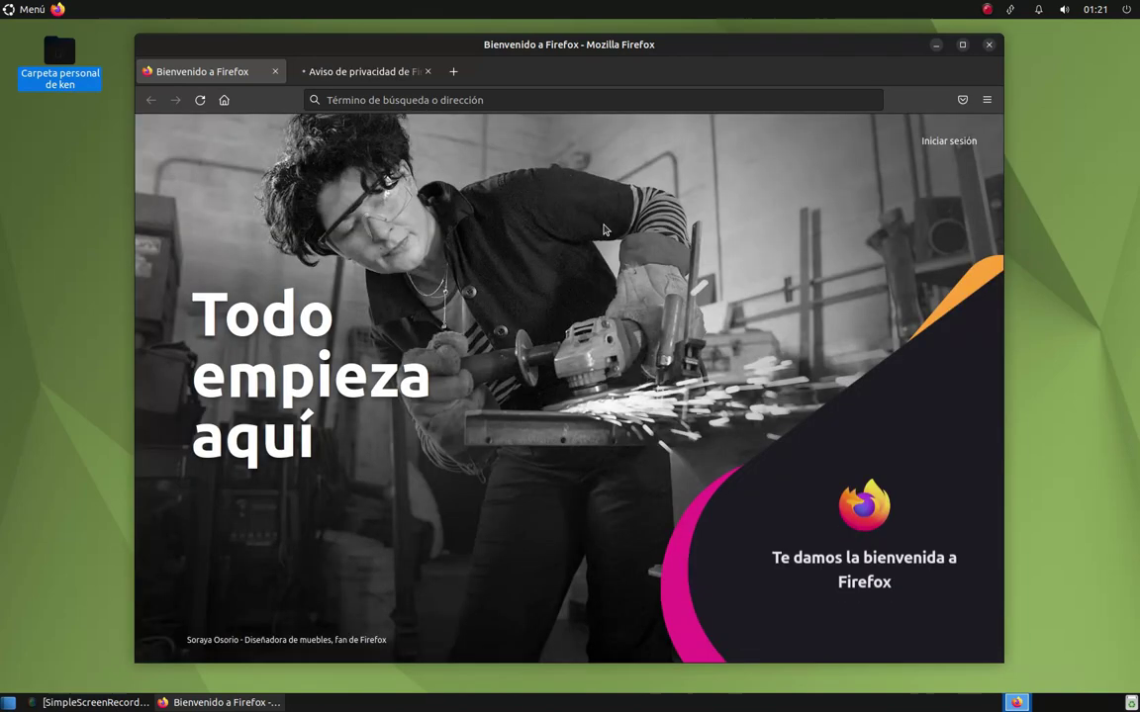
View the version information in Acerca de Firefox, and close it together with the browser
left_click(986, 100)
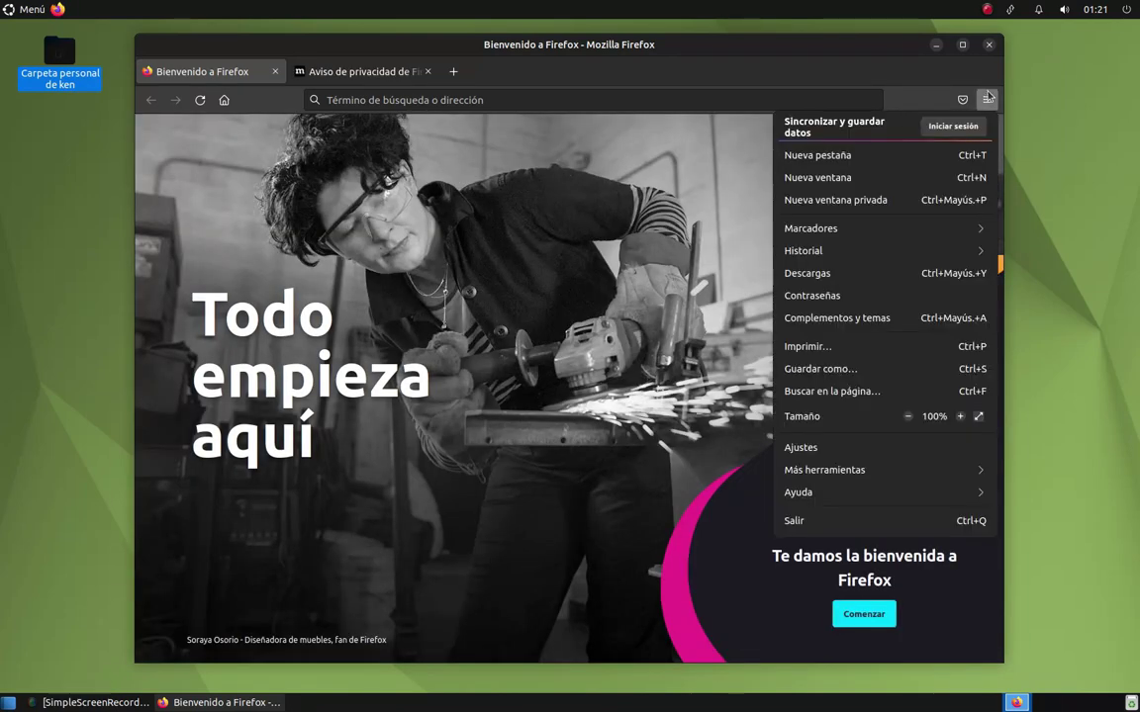
left_click(974, 491)
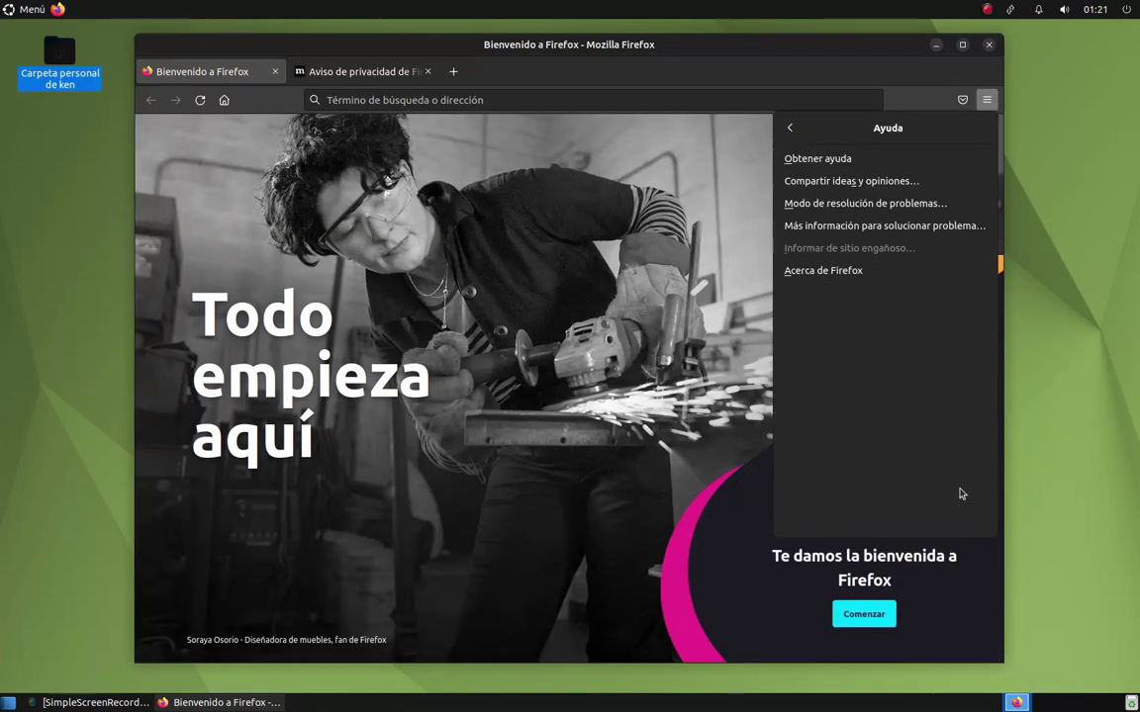
left_click(880, 271)
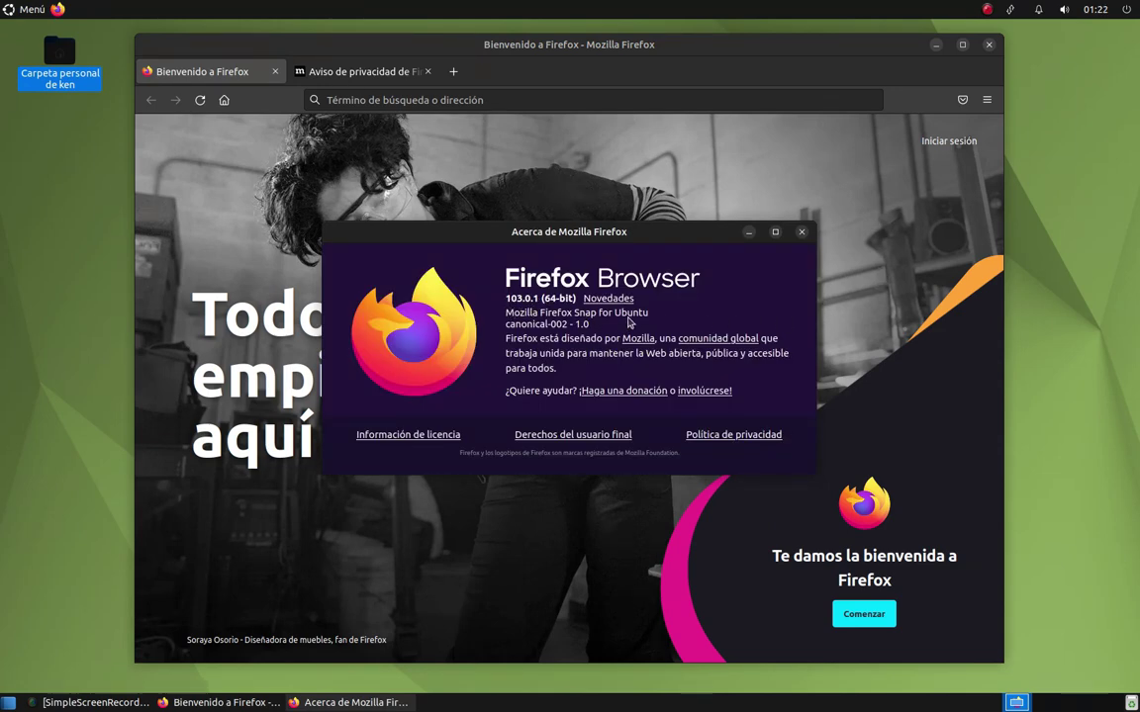
left_click(802, 231)
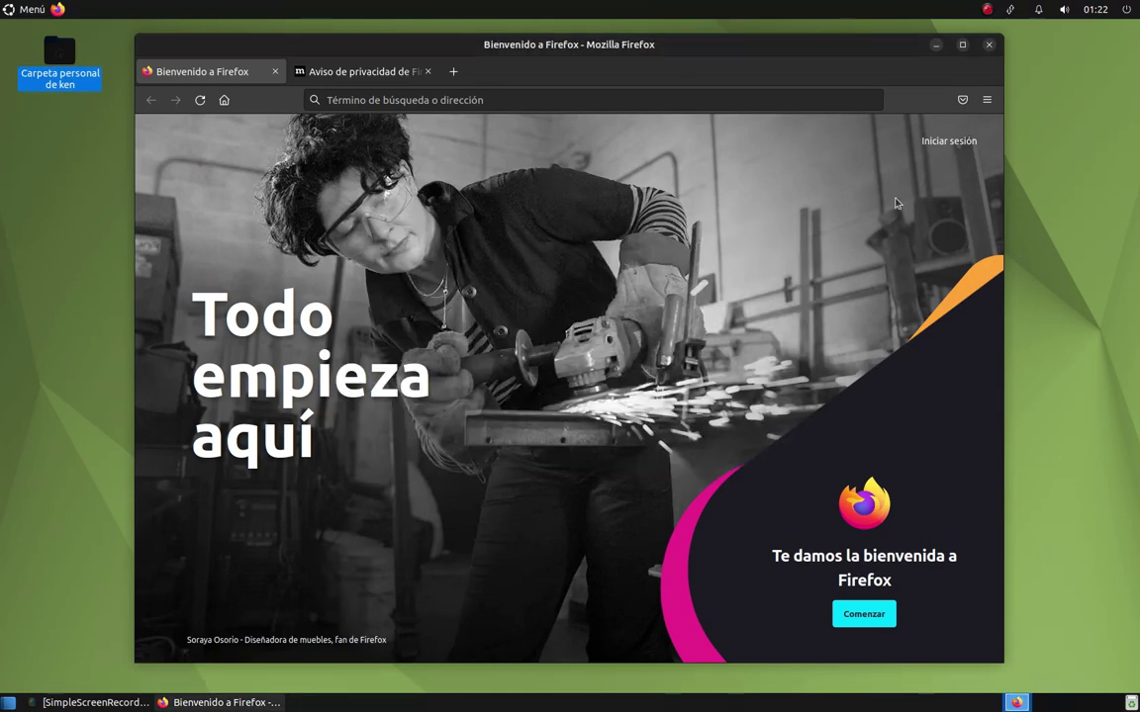
left_click(988, 45)
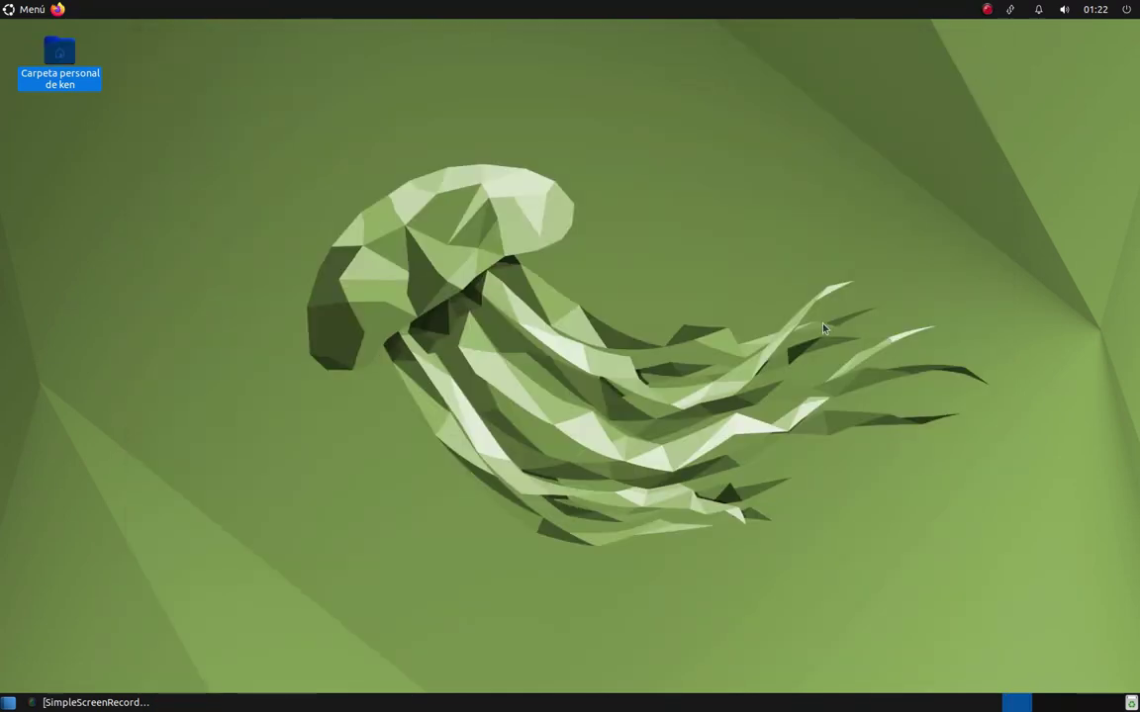
Find Boutique de Software in the list of all applications and open it
left_click(32, 10)
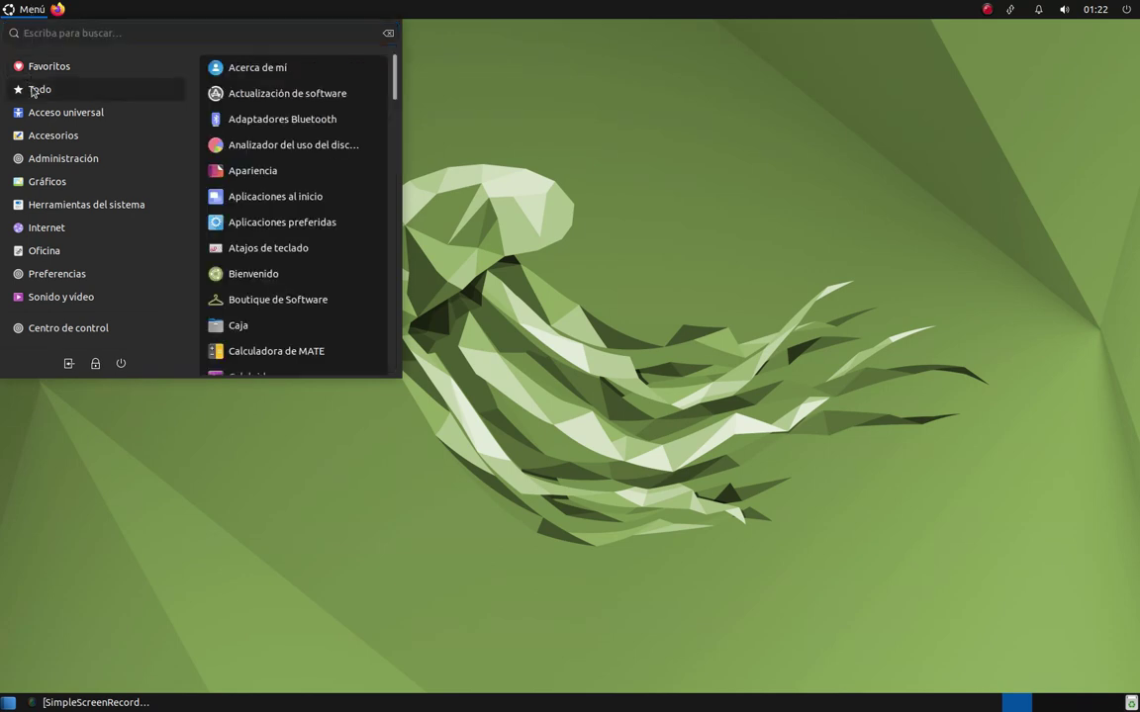
mouse_move(173, 112)
mouse_move(104, 91)
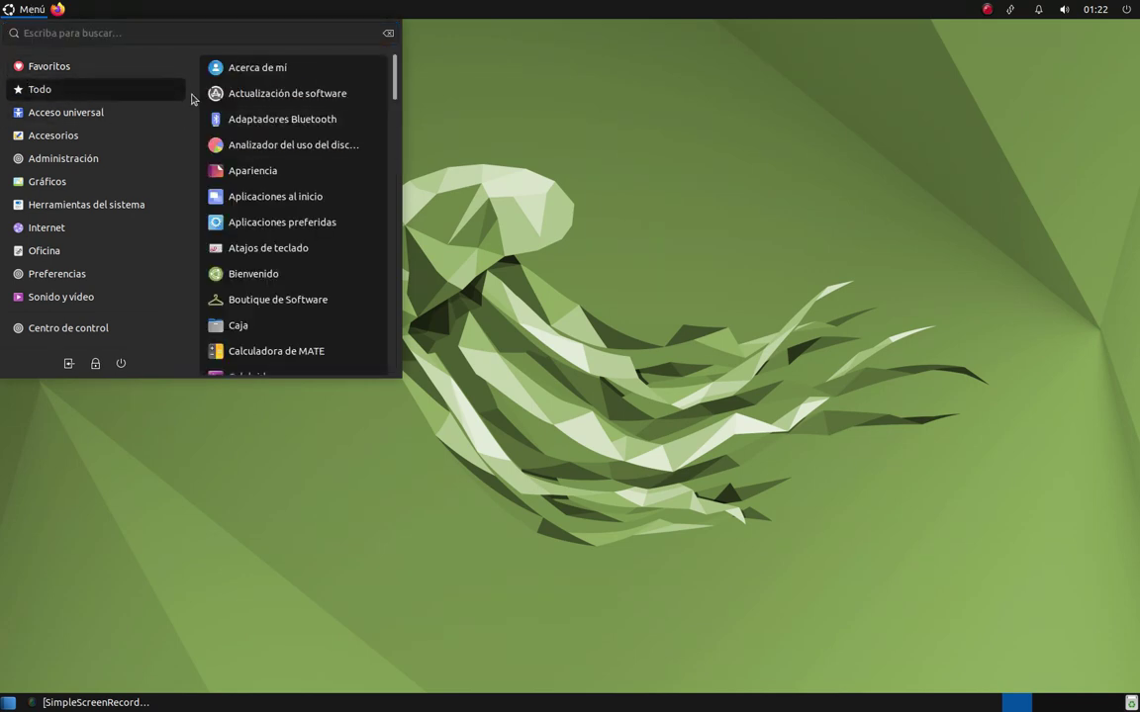
scroll(356, 168, "down", 1)
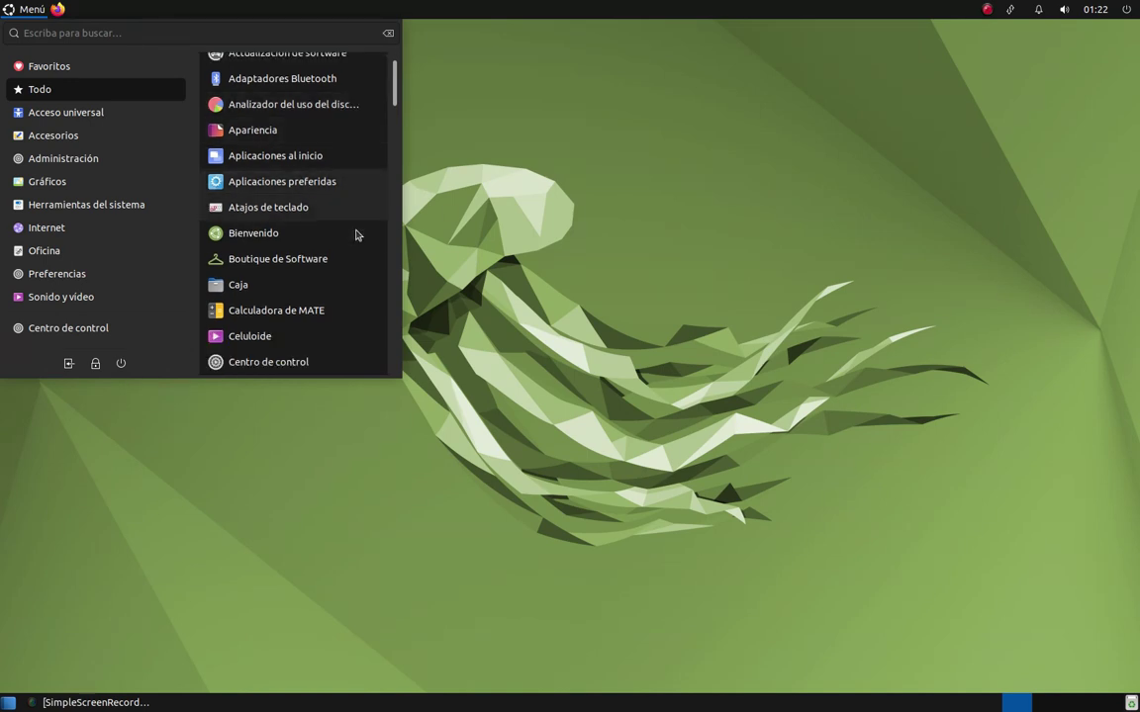
left_click(461, 266)
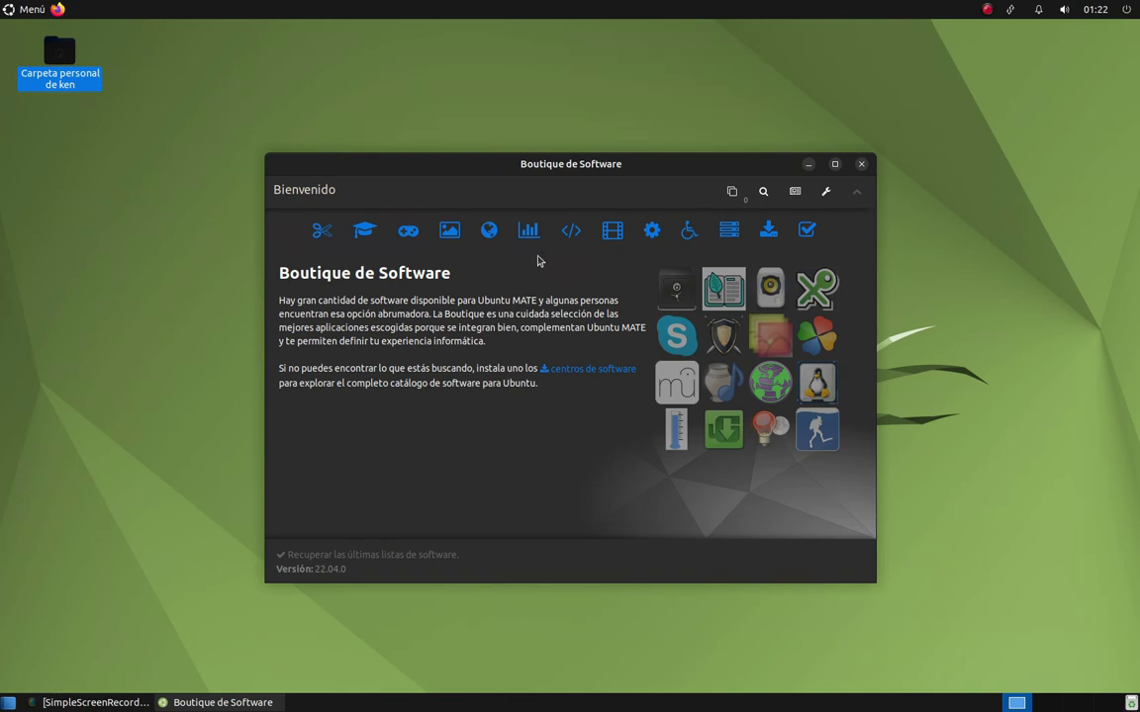
Show the Accesorios category of Boutique de Software, maximize the window and look through the programs offered there
left_click(323, 231)
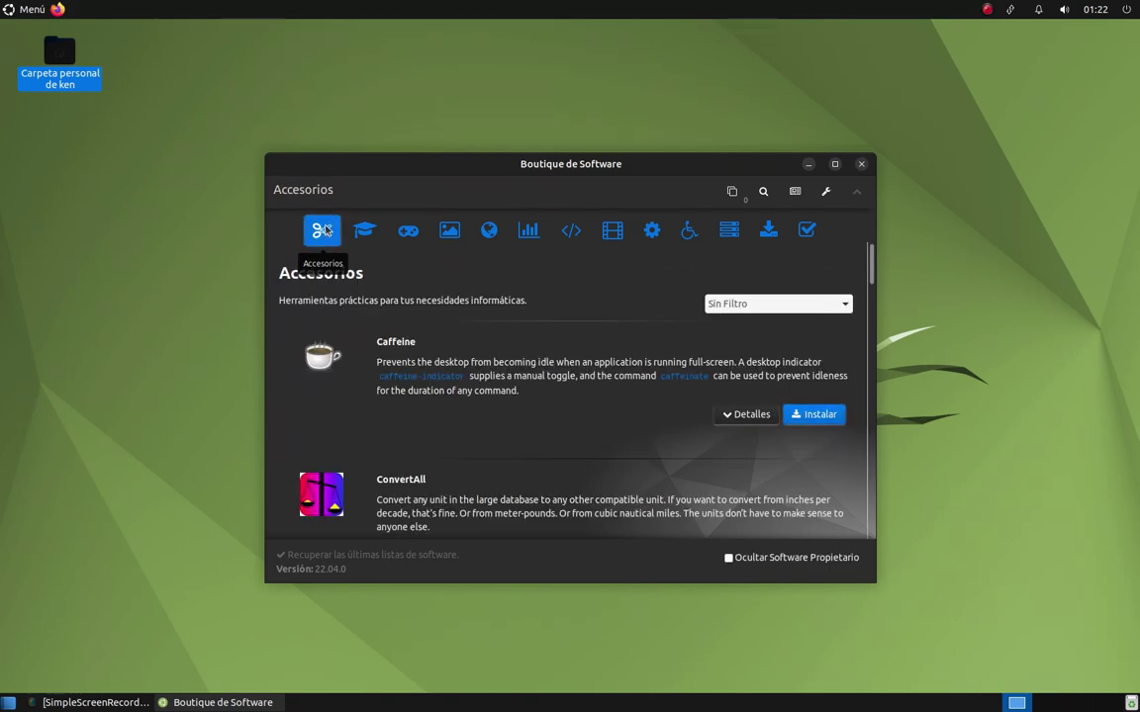
left_click(834, 164)
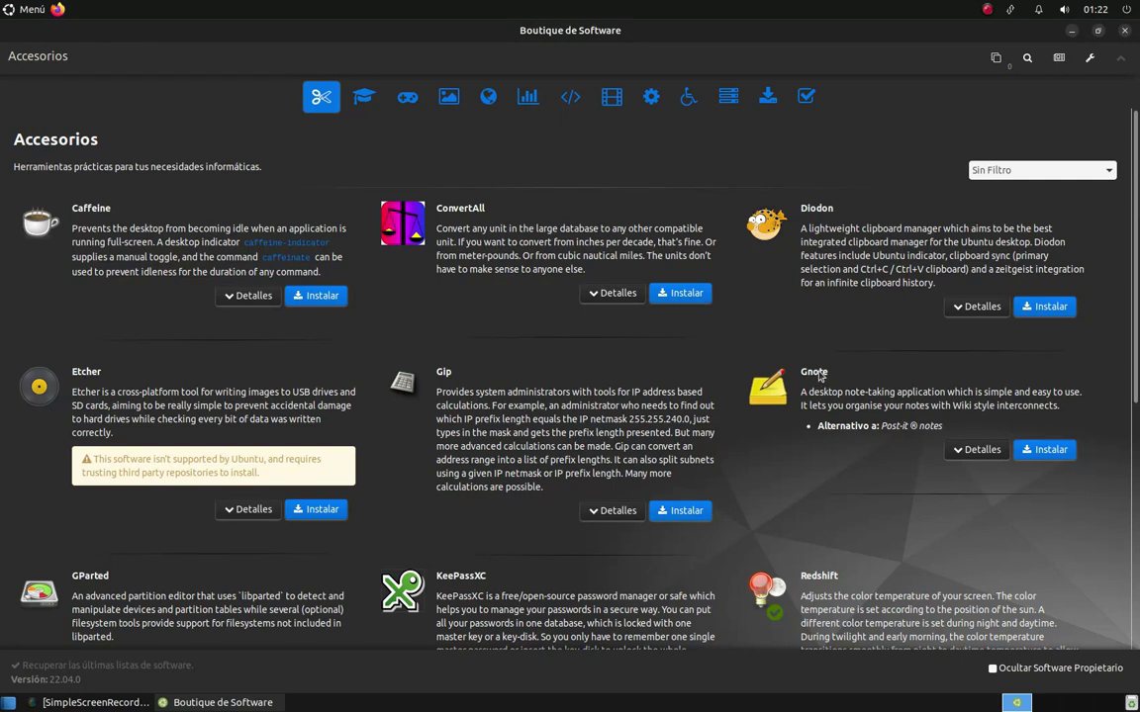
scroll(820, 377, "down", 5)
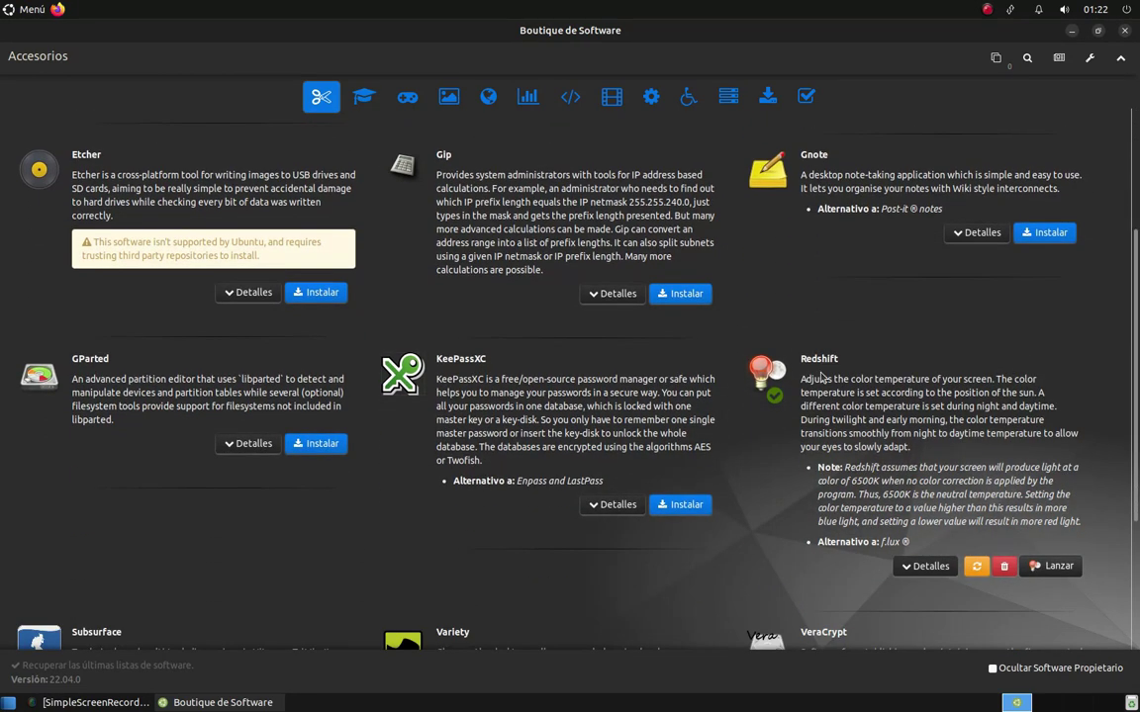
scroll(820, 377, "down", 4)
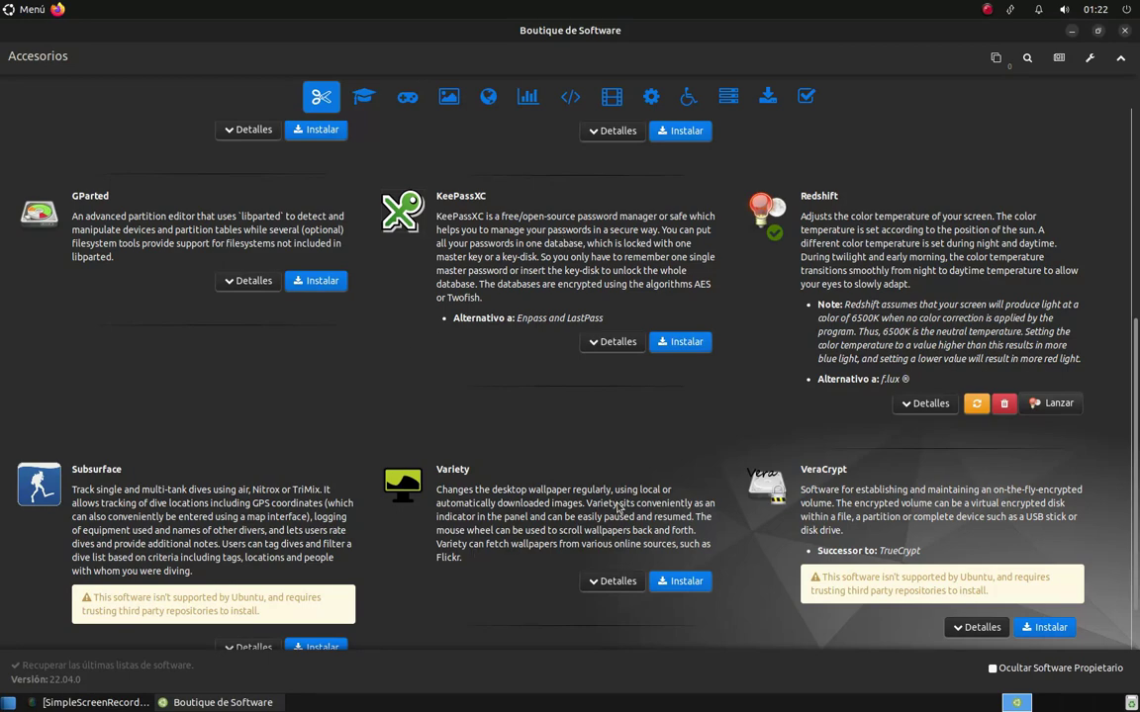
scroll(621, 482, "up", 4)
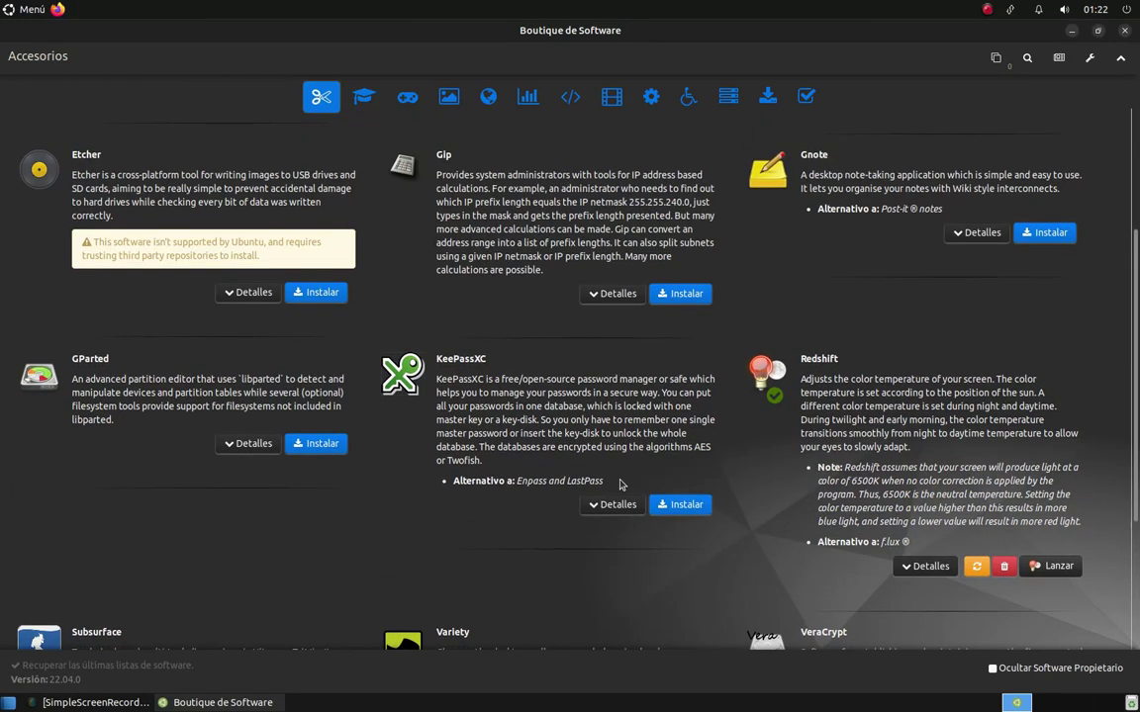
scroll(836, 527, "up", 5)
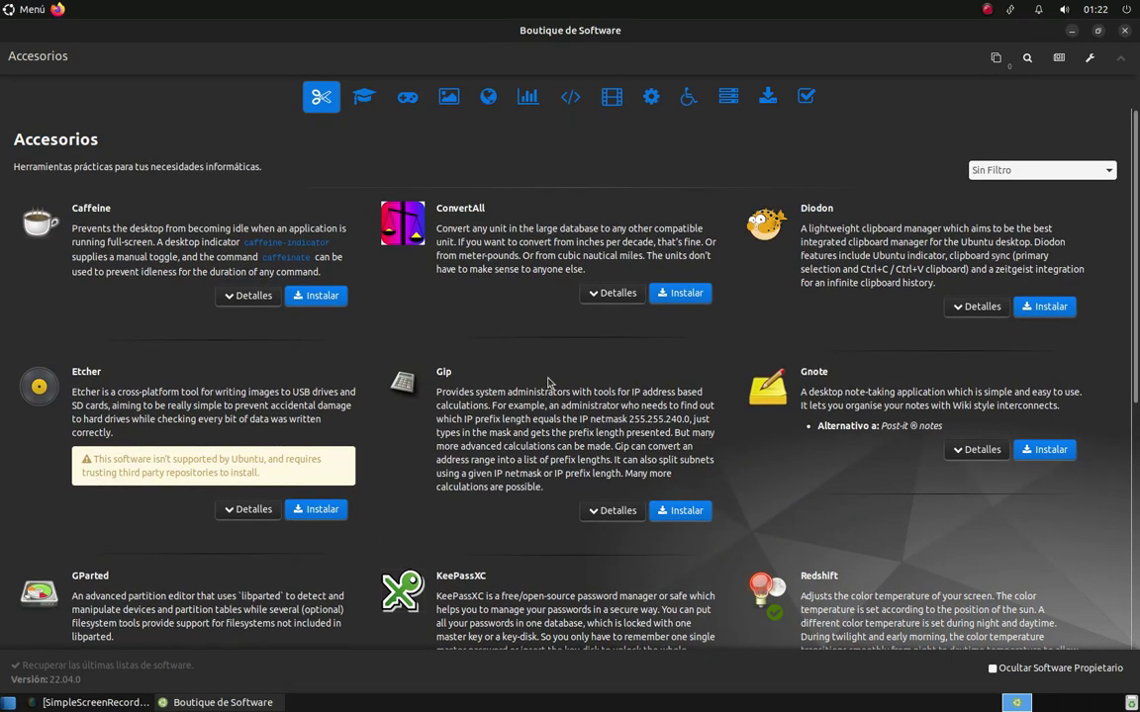
Look through the Educación, Juegos, Gráficos, Internet, Oficina and Desarrollo categories of Boutique de Software
left_click(360, 96)
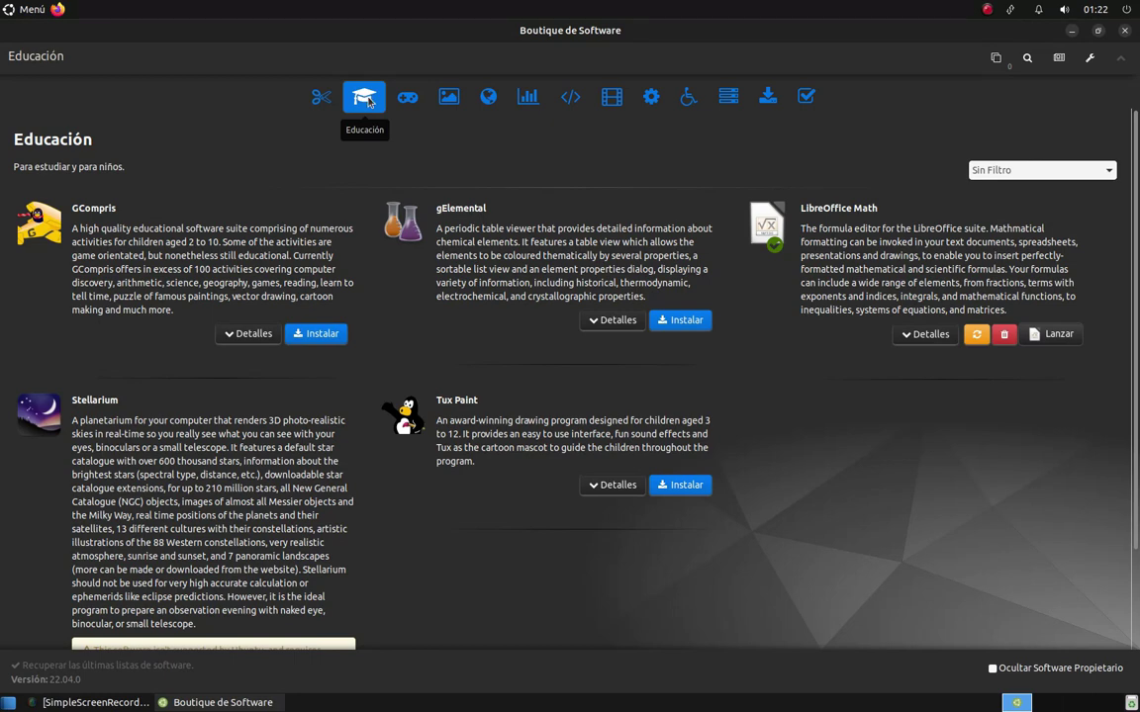
left_click(407, 98)
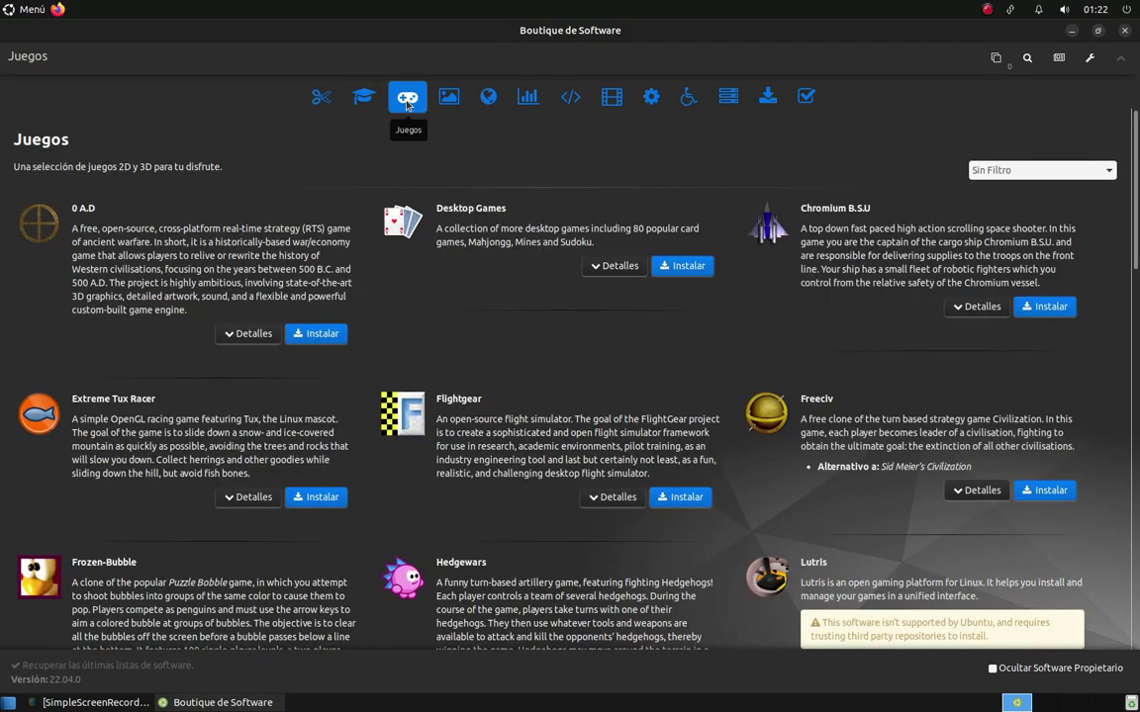
left_click(448, 97)
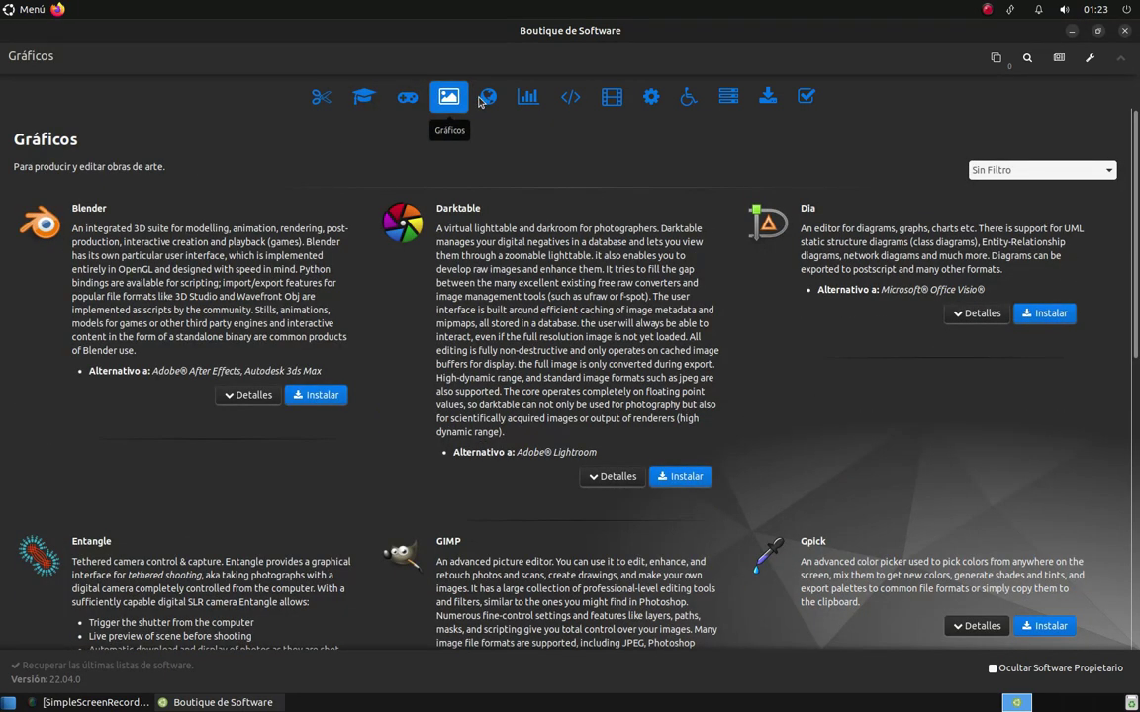
left_click(484, 98)
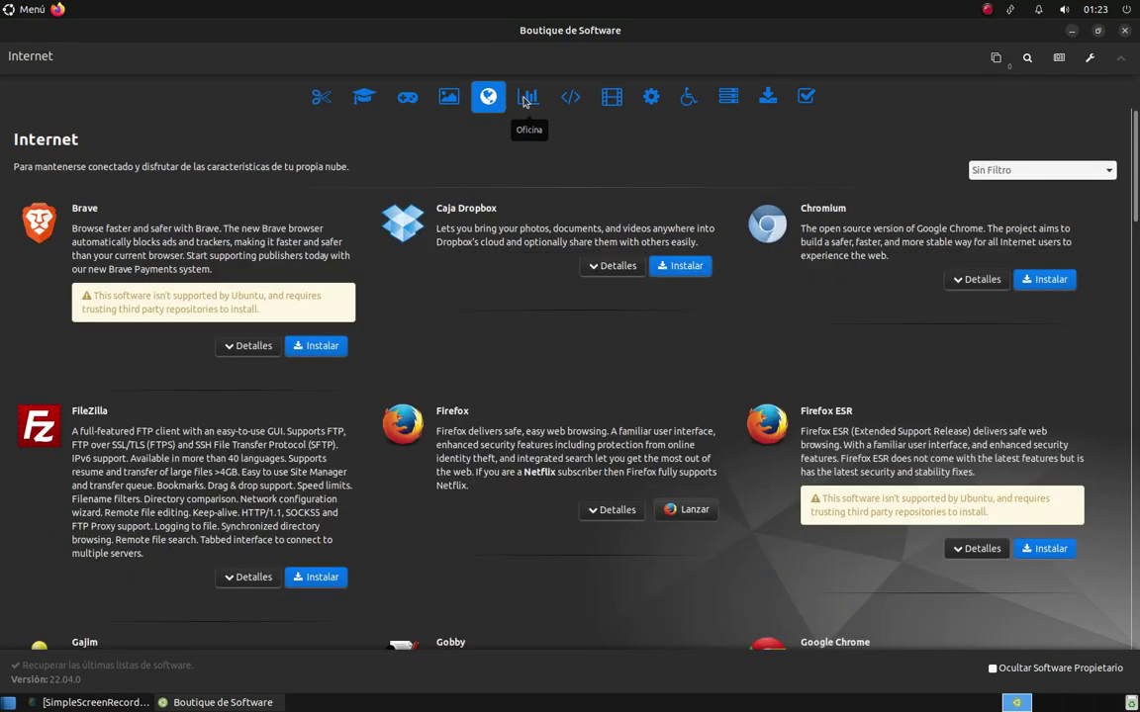
left_click(526, 99)
left_click(571, 99)
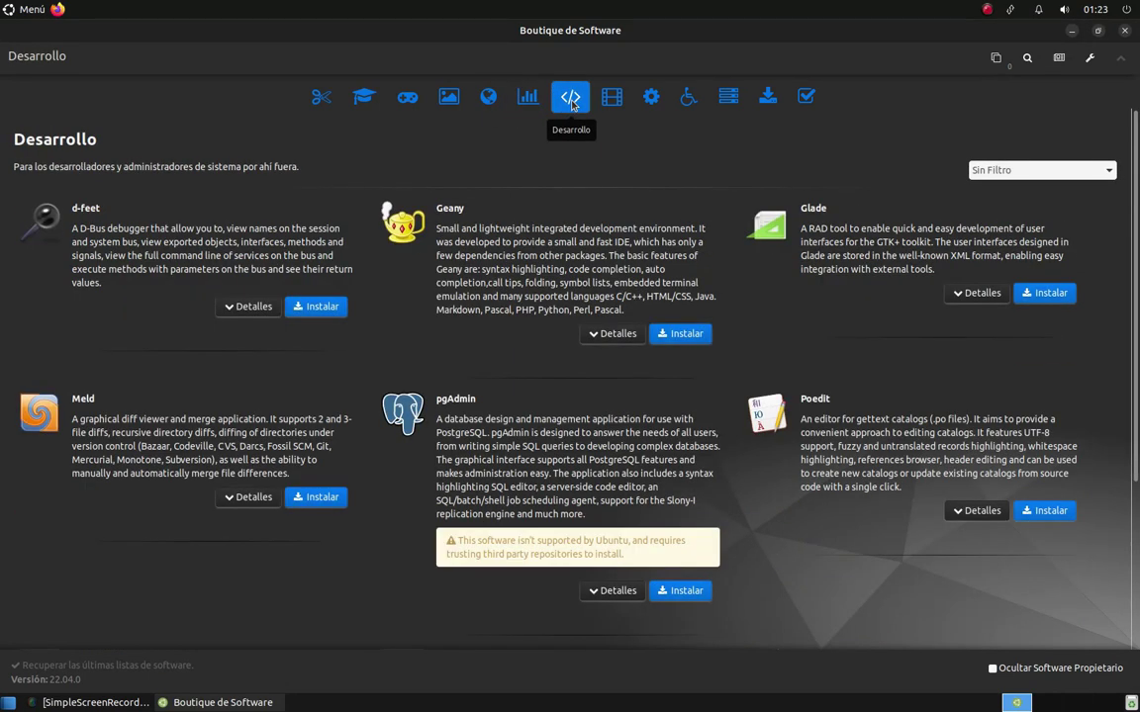
View the Sonido y Vídeo, Herramientas de Sistema, Acceso Universal, Servidores, Descubre Más Software and Correcciones sections
left_click(612, 99)
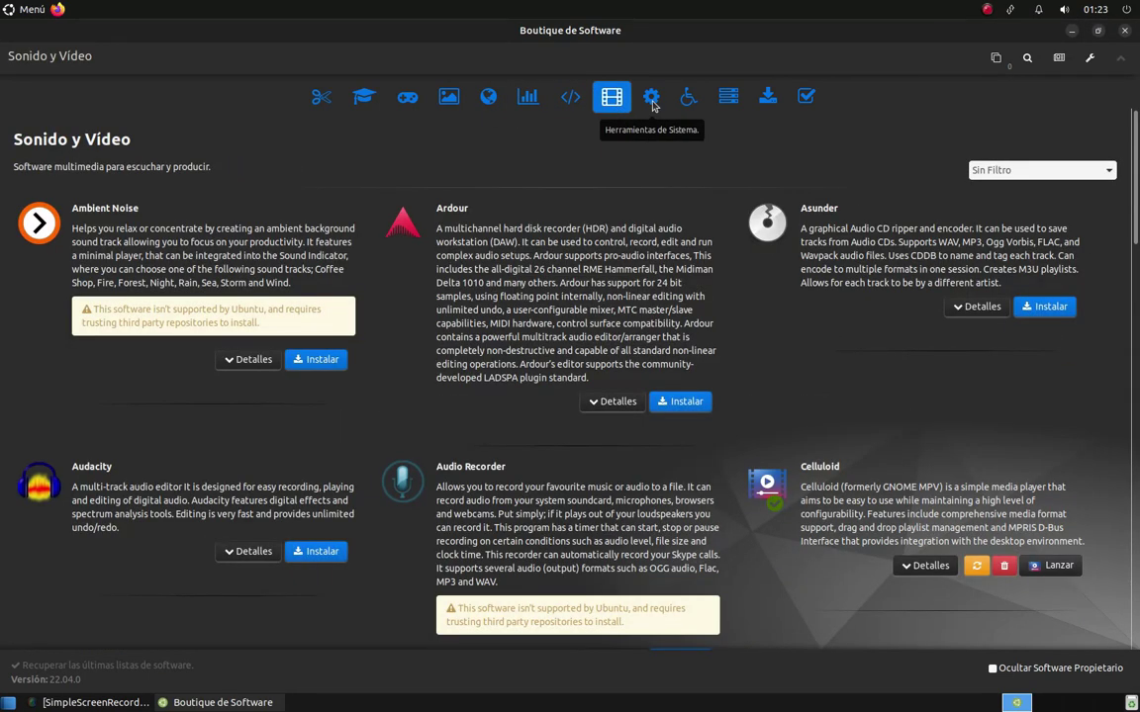
left_click(652, 103)
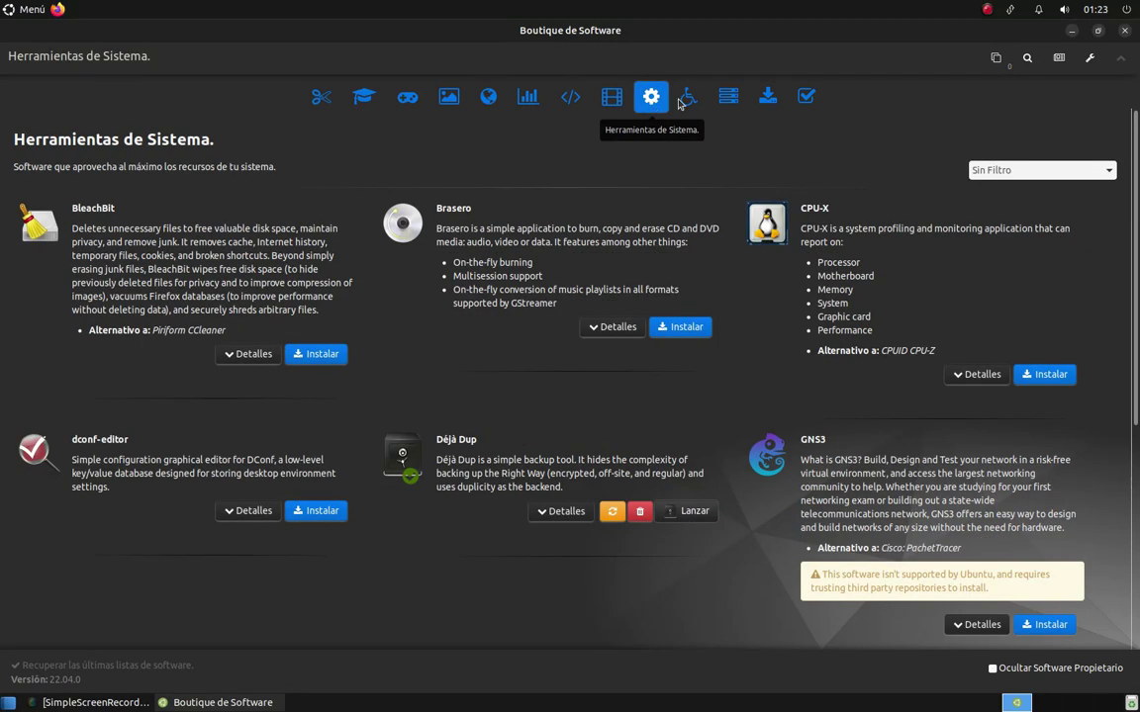
left_click(682, 101)
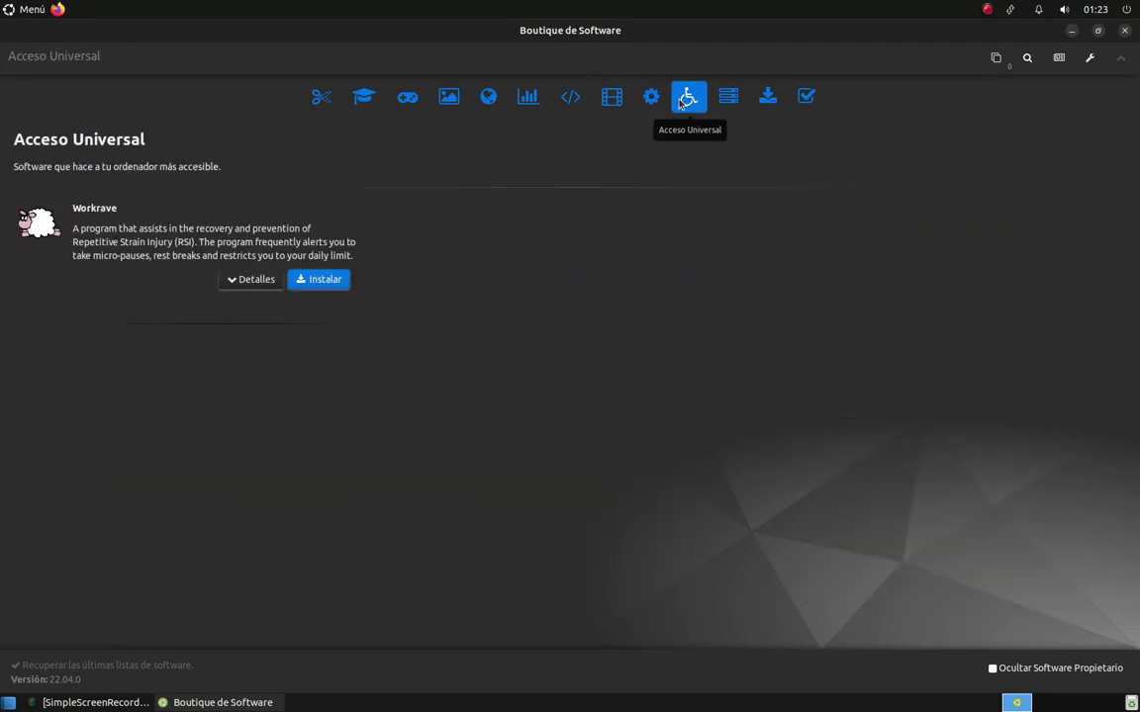
left_click(729, 101)
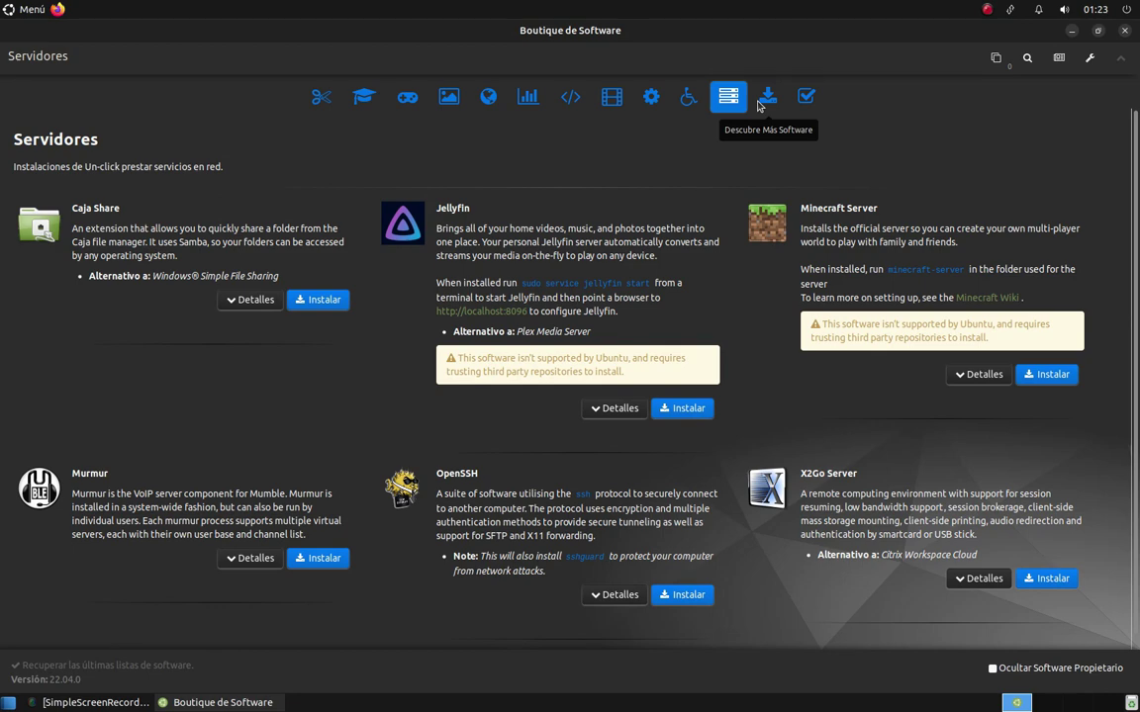
left_click(760, 105)
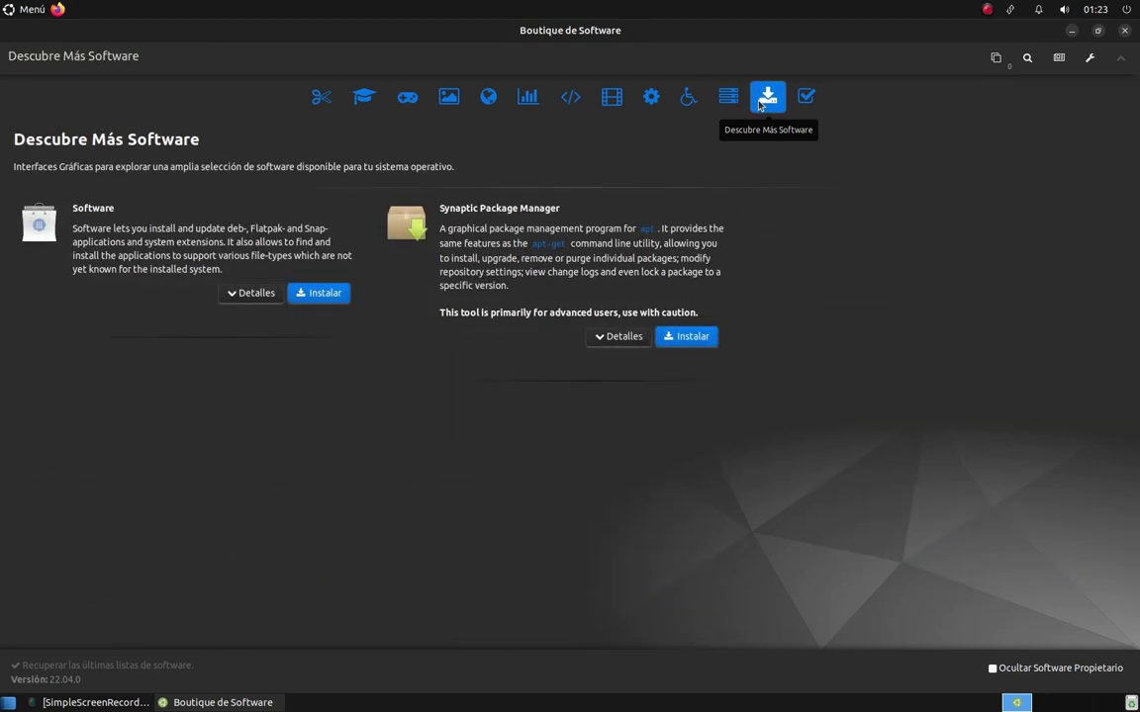
left_click(808, 101)
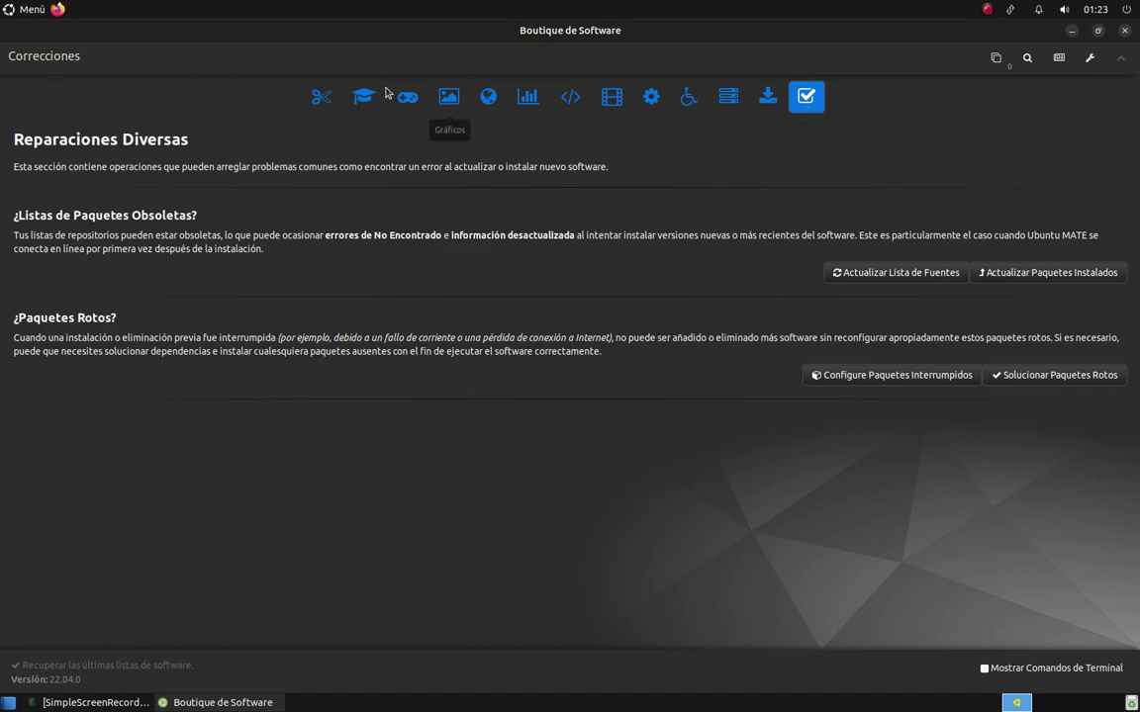
Return to Accesorios, view the details of Caffeine, ConvertAll and Gnote, and close Boutique de Software
left_click(322, 96)
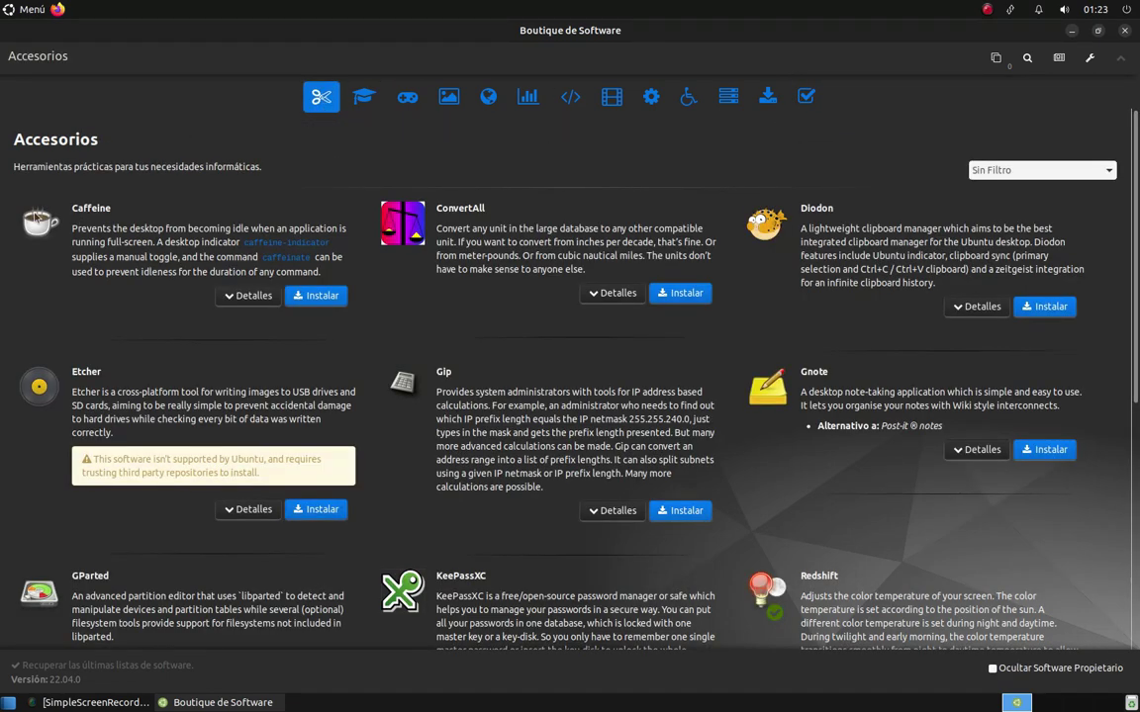
left_click(233, 297)
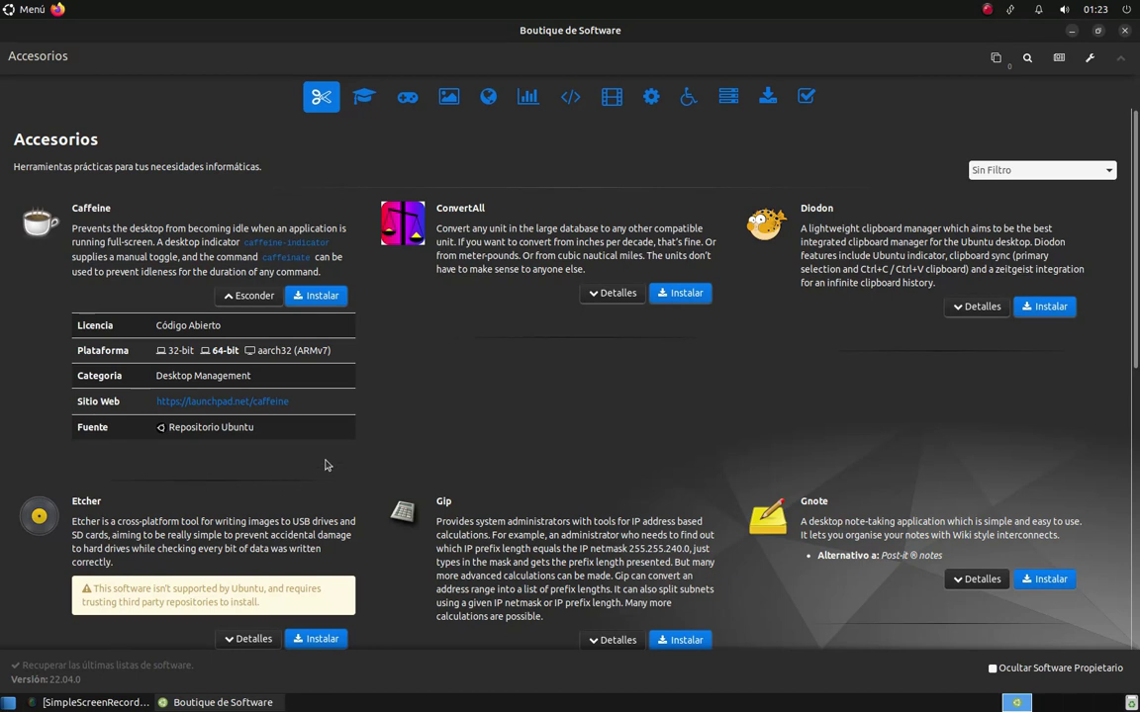
left_click(619, 294)
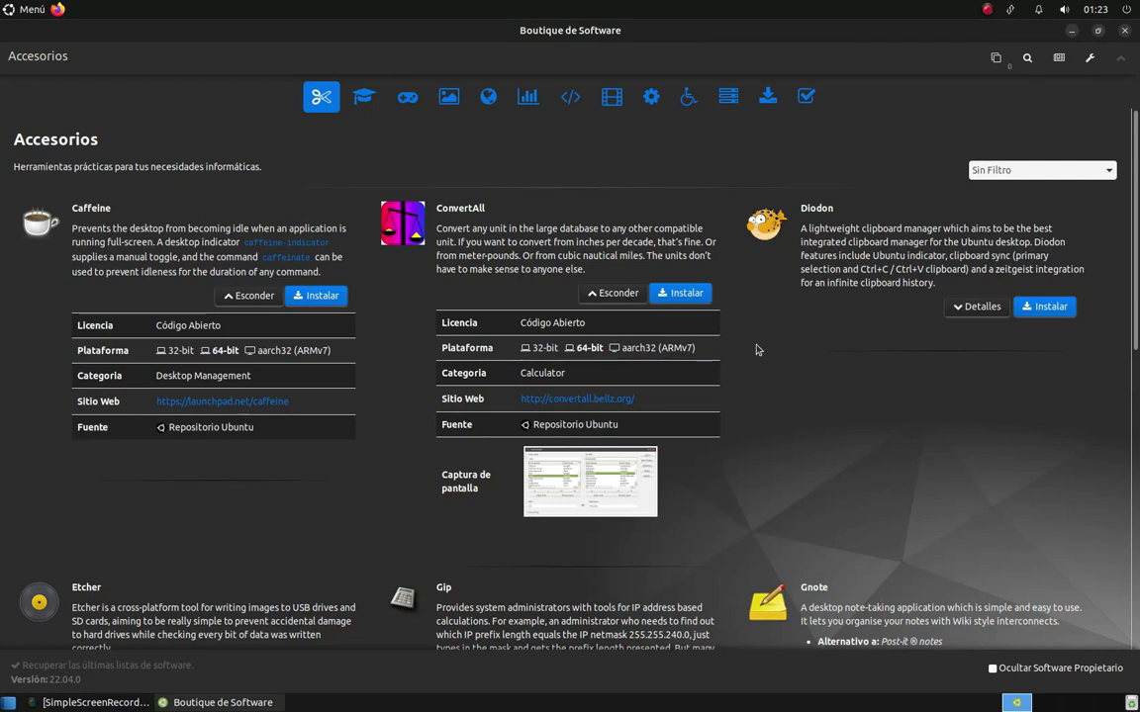
scroll(791, 427, "down", 2)
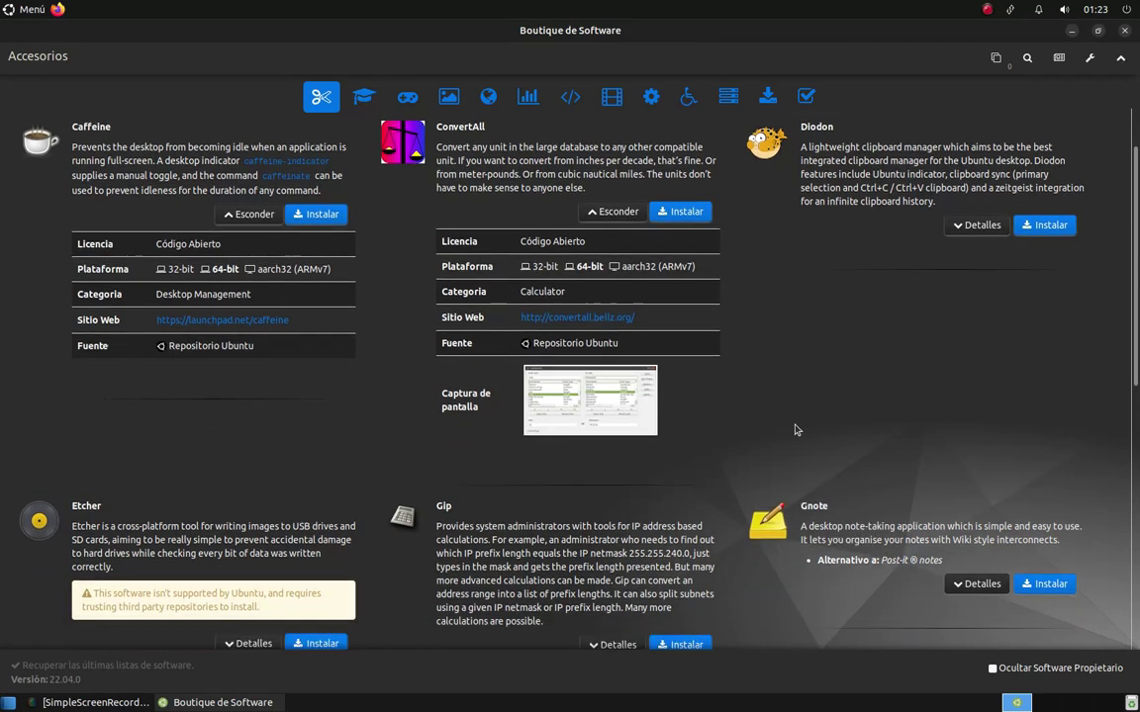
left_click(976, 557)
scroll(930, 410, "down", 1)
scroll(930, 410, "down", 1)
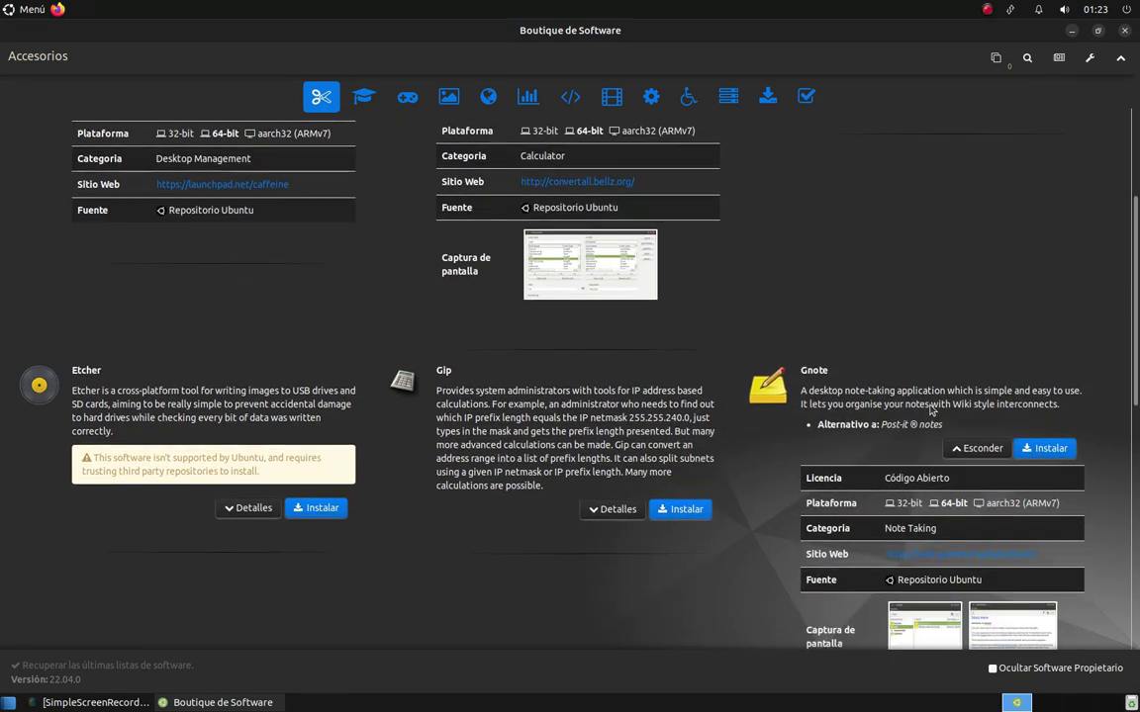
scroll(930, 410, "down", 1)
scroll(870, 317, "up", 2)
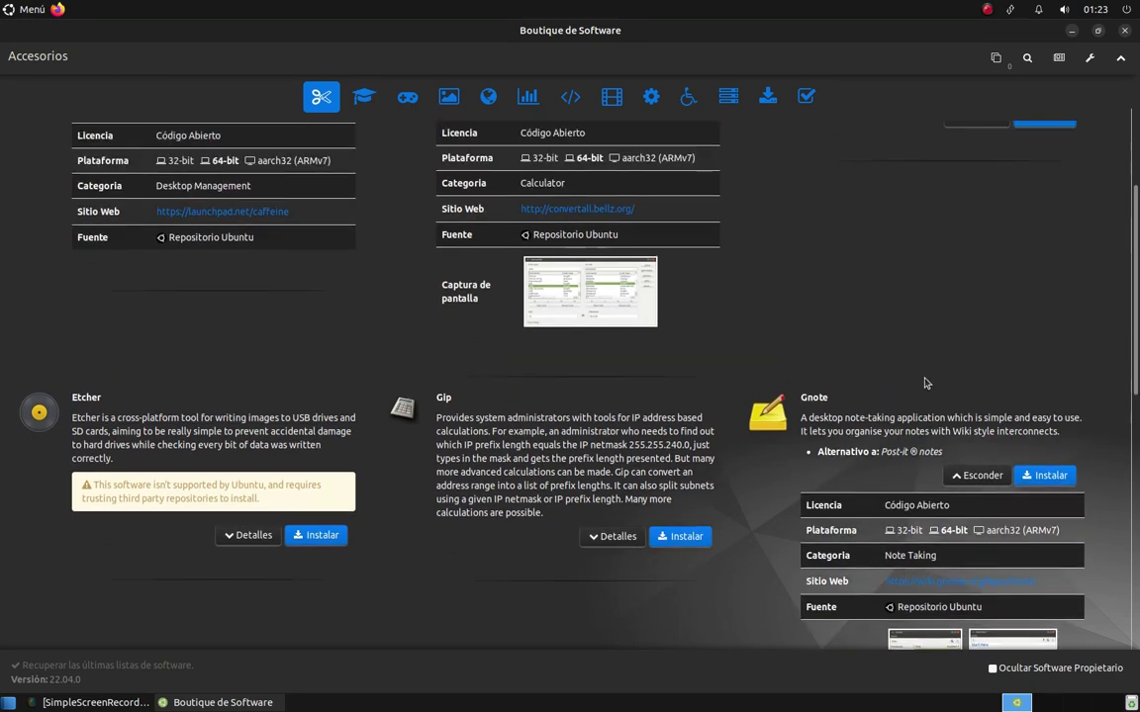
left_click(1124, 30)
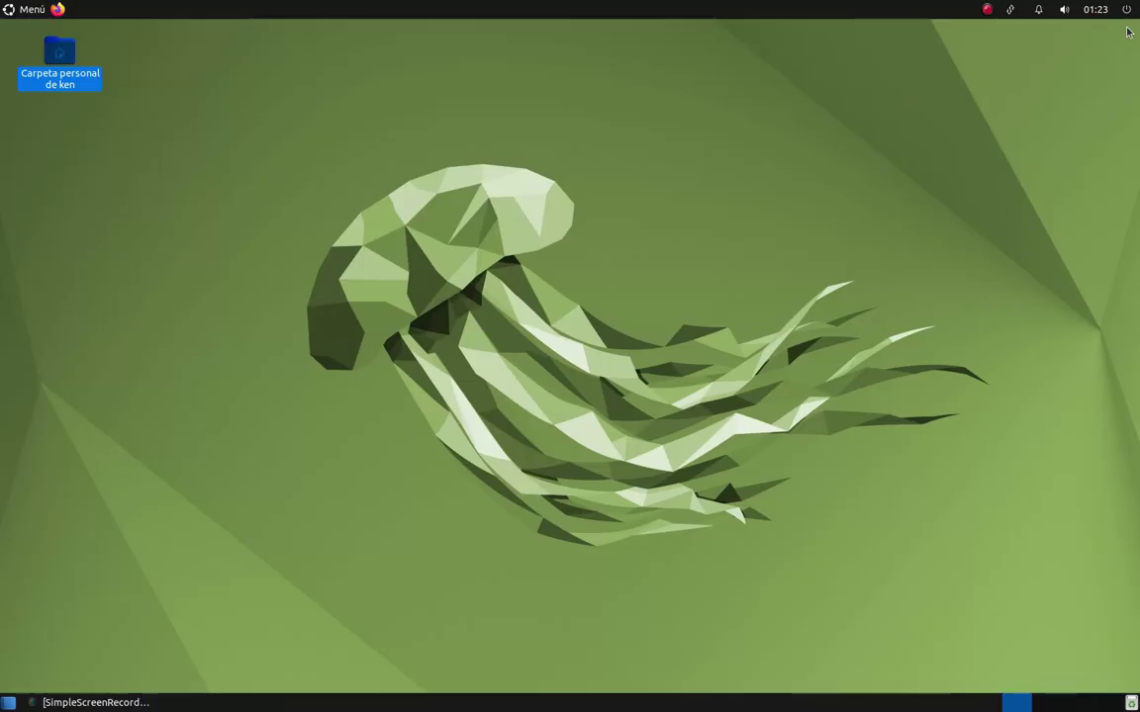
Find Magnus in the list of all applications, open it and enlarge its window
left_click(21, 5)
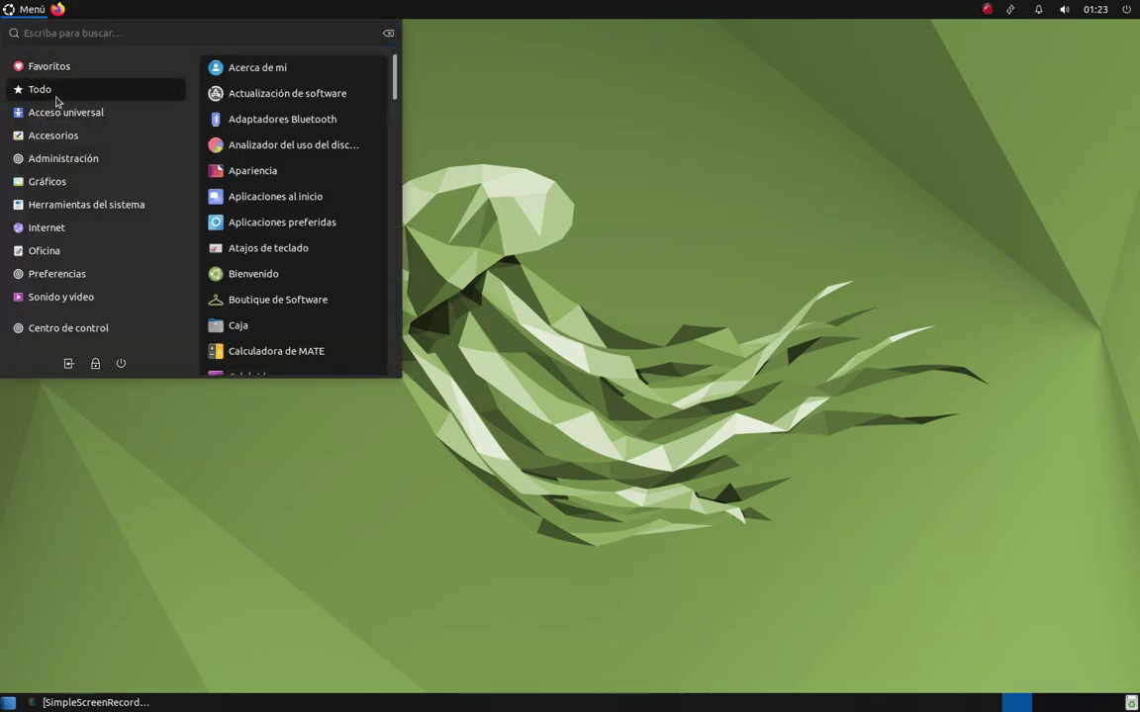
mouse_move(142, 99)
scroll(312, 255, "down", 1)
scroll(312, 255, "down", 4)
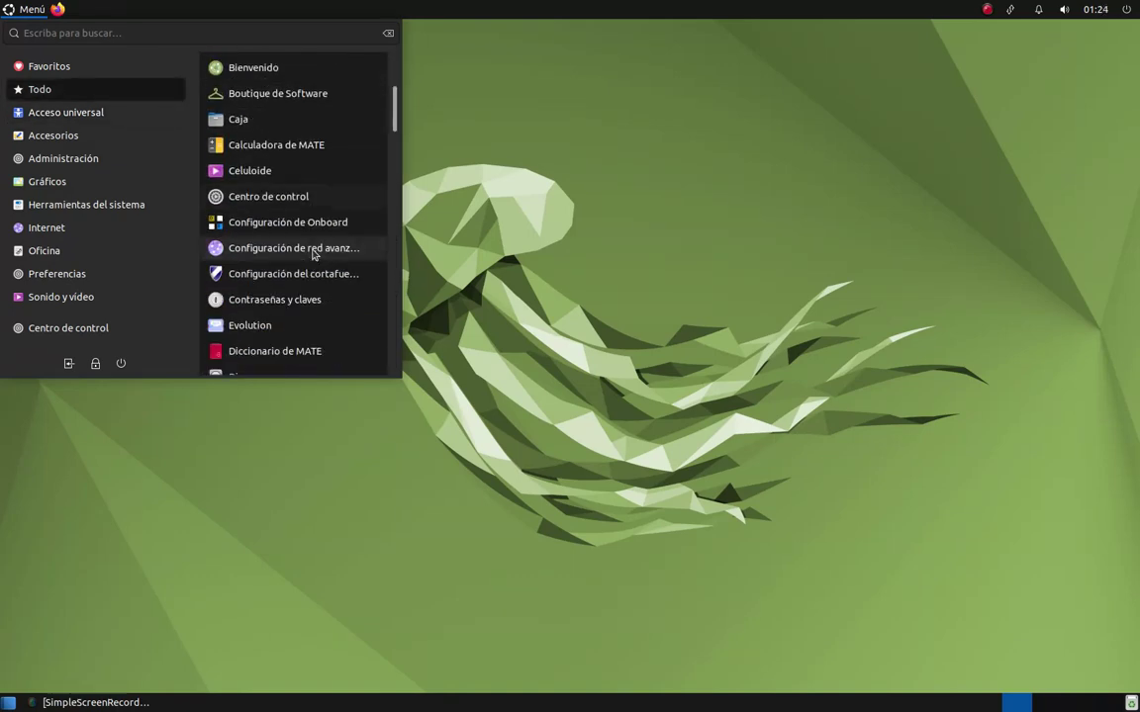
scroll(312, 255, "down", 5)
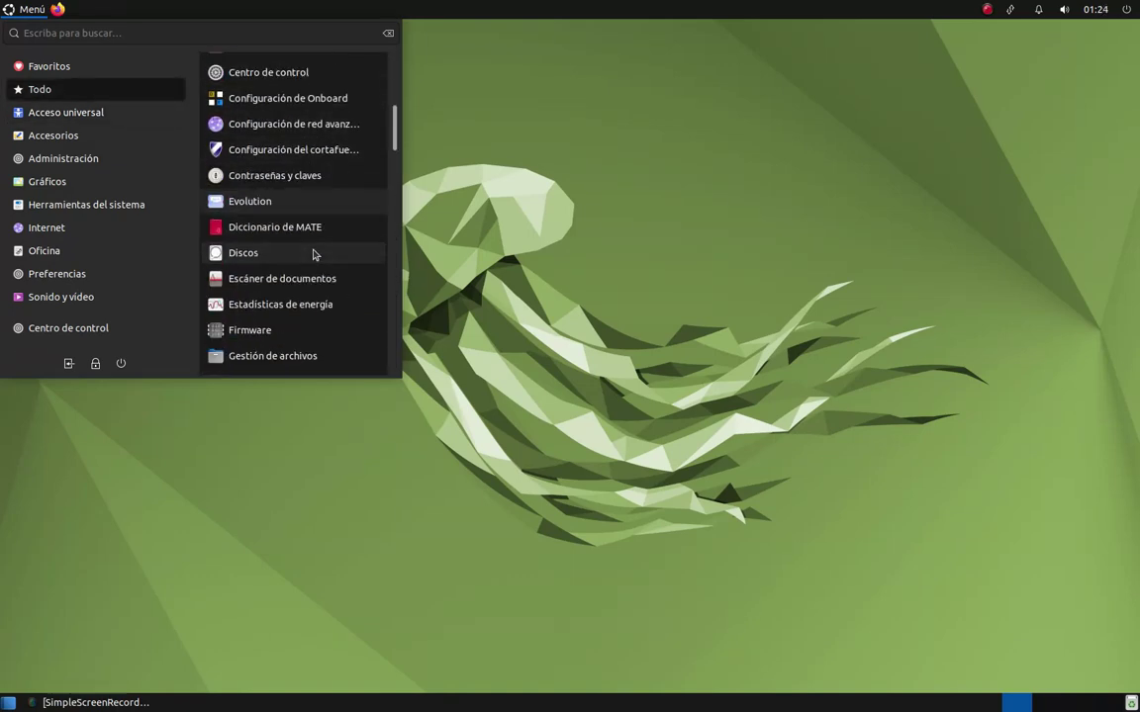
scroll(313, 255, "down", 1)
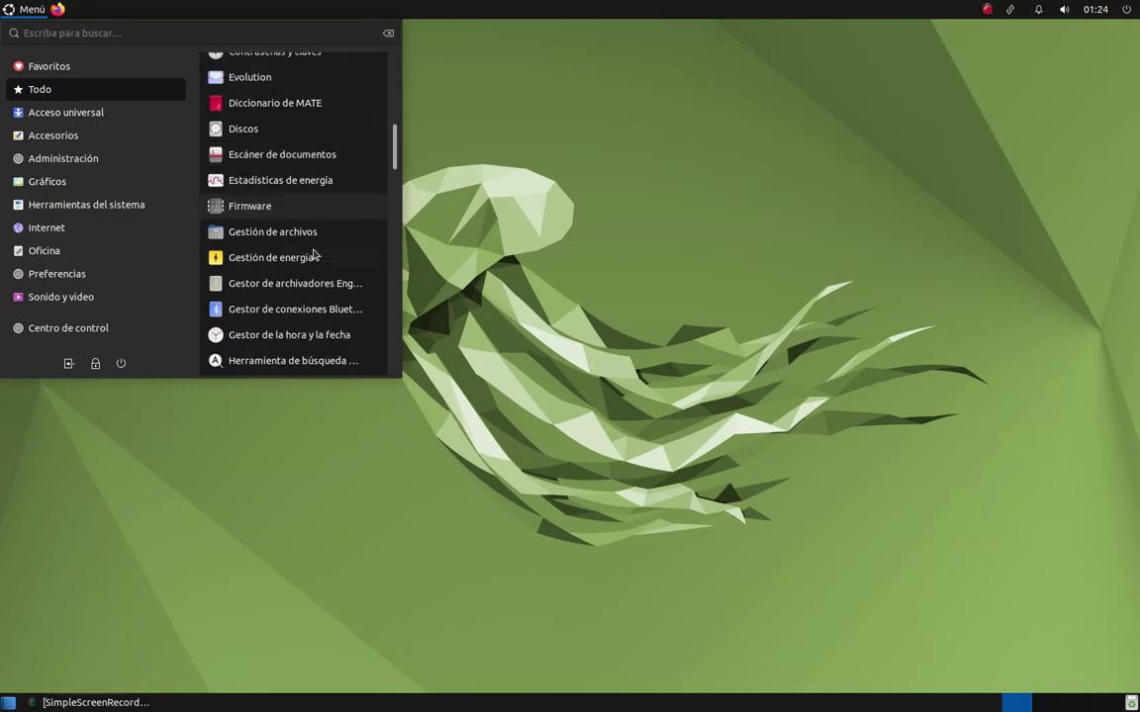
scroll(313, 255, "down", 1)
scroll(313, 255, "down", 2)
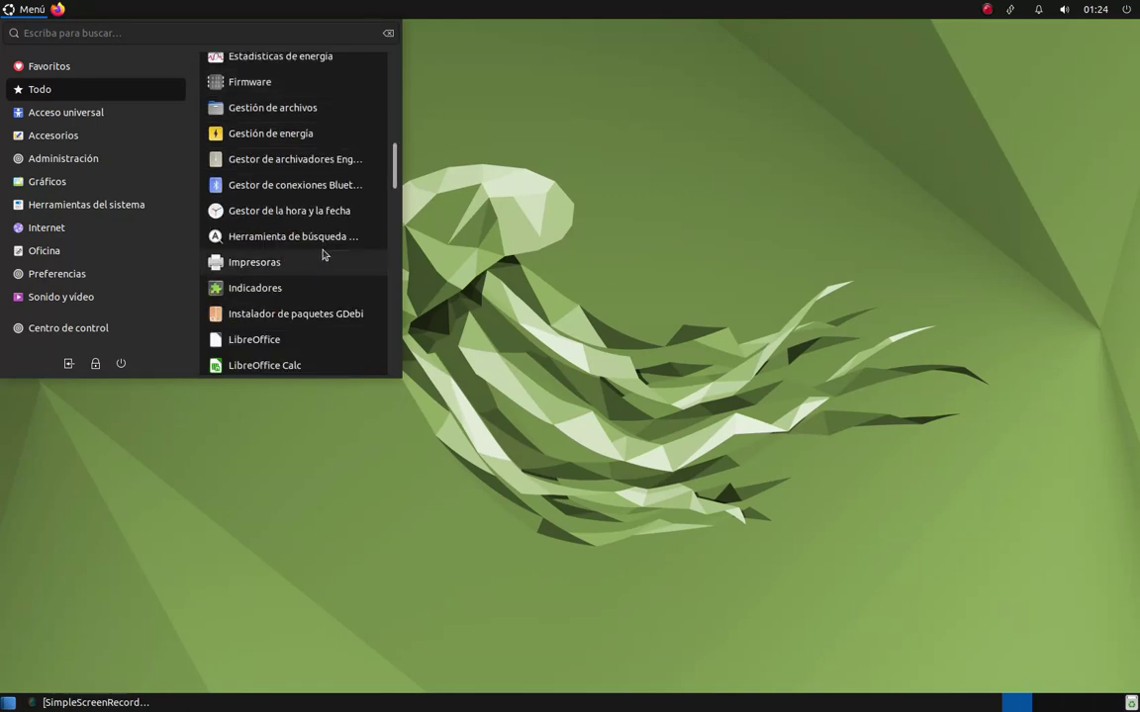
scroll(318, 254, "down", 5)
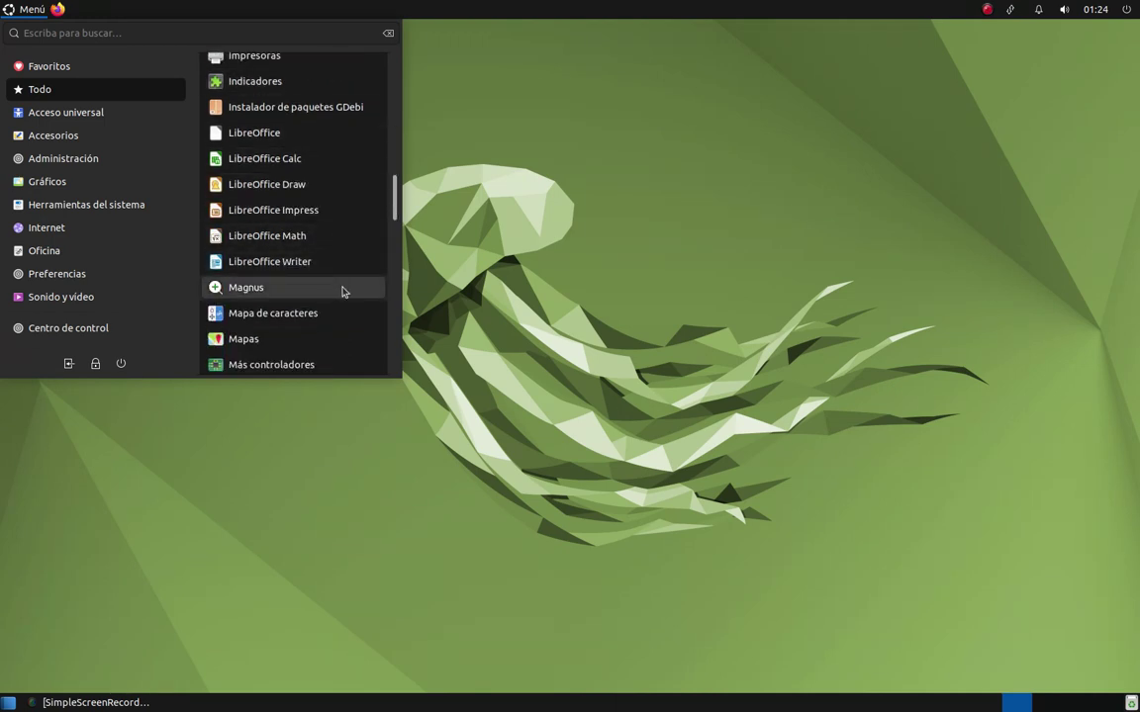
left_click(343, 288)
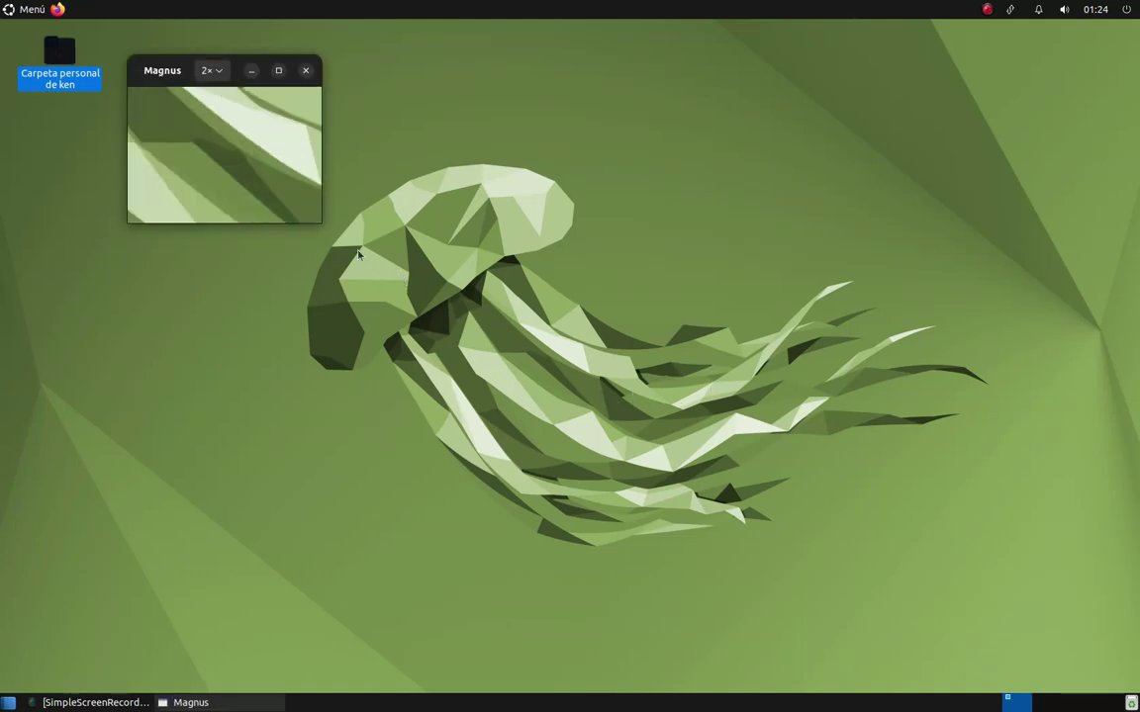
left_click_drag(319, 219, 474, 379)
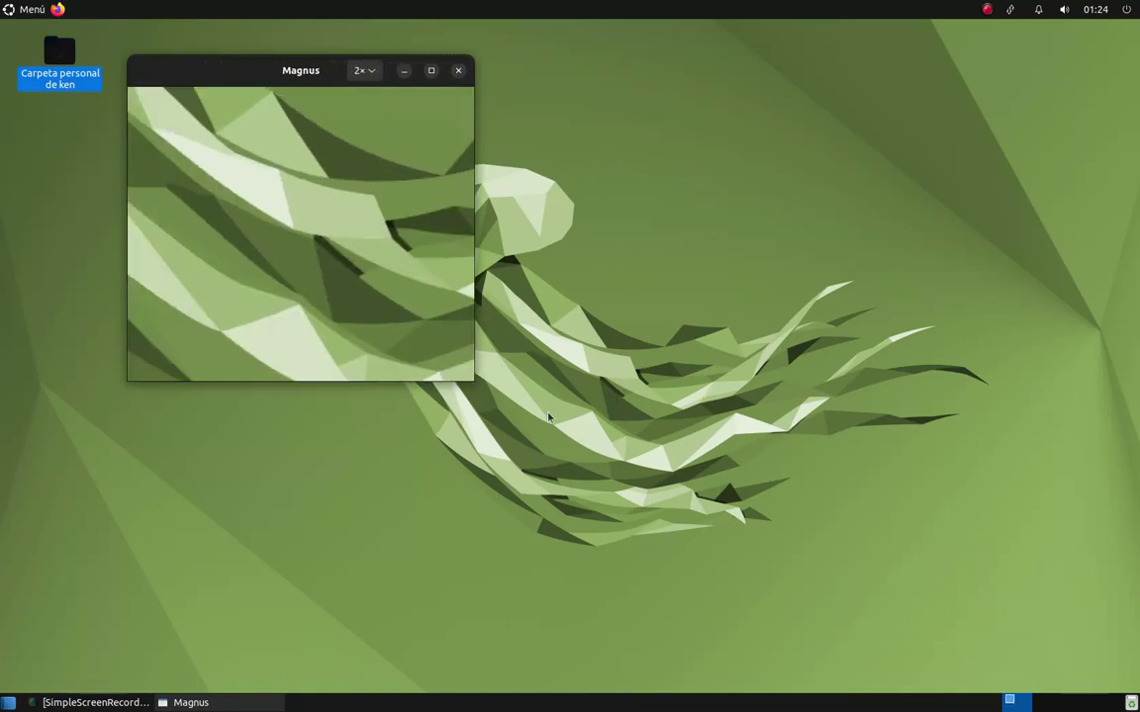
Look up the description of Magnus in the list of all applications and close the list without opening anything
left_click(30, 12)
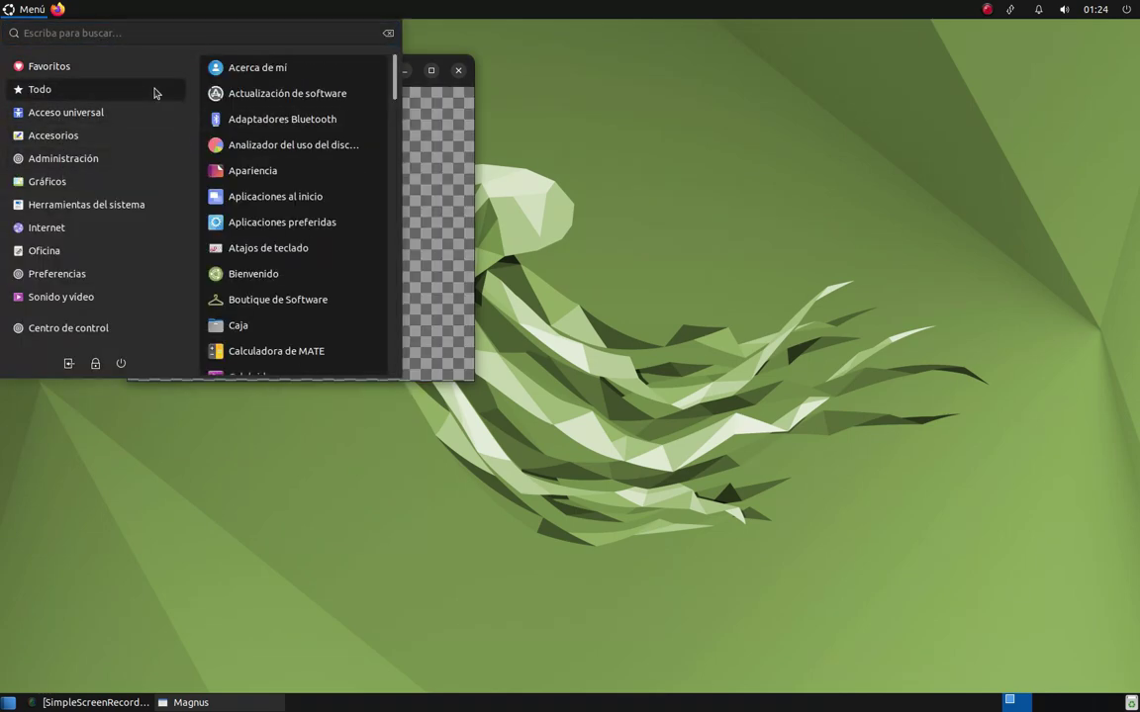
scroll(322, 265, "down", 1)
scroll(322, 265, "down", 10)
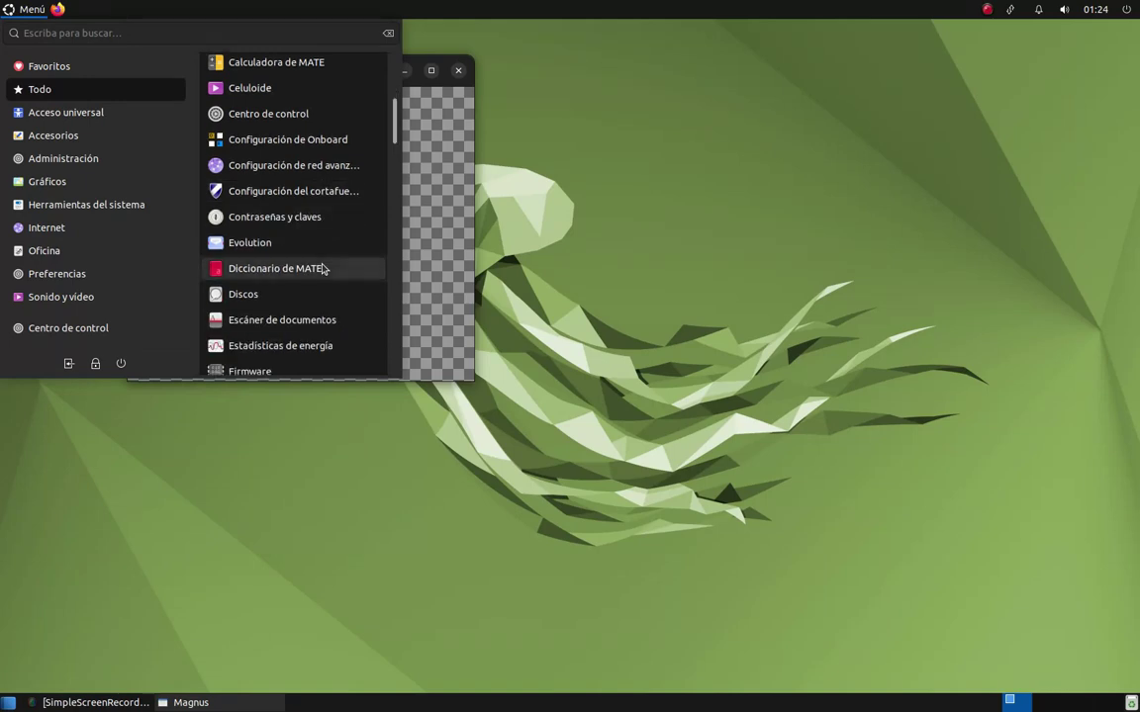
scroll(322, 265, "down", 10)
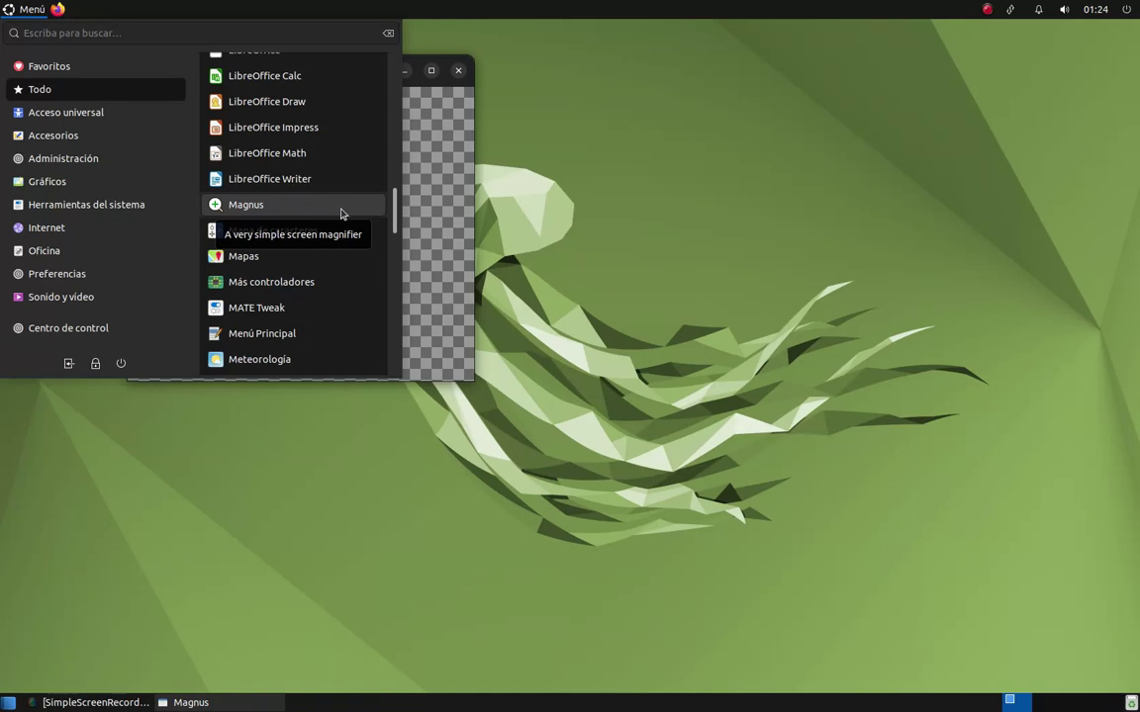
left_click(441, 211)
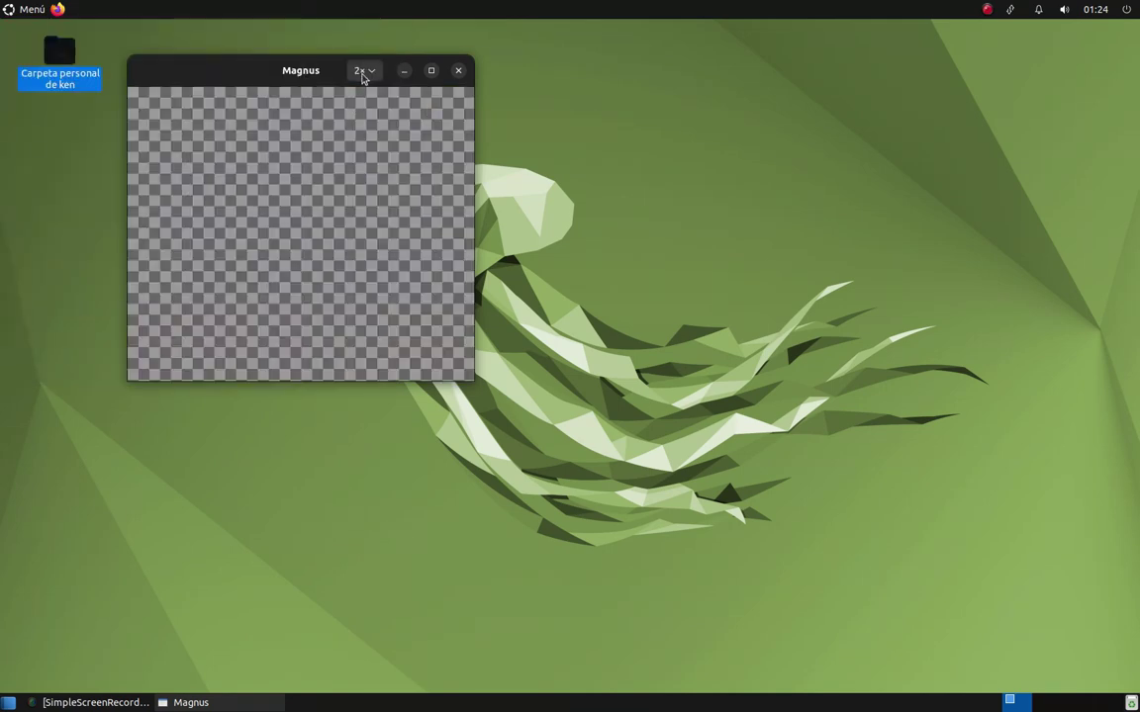
Set the magnification in Magnus to 5× and close the magnifier
left_click(362, 71)
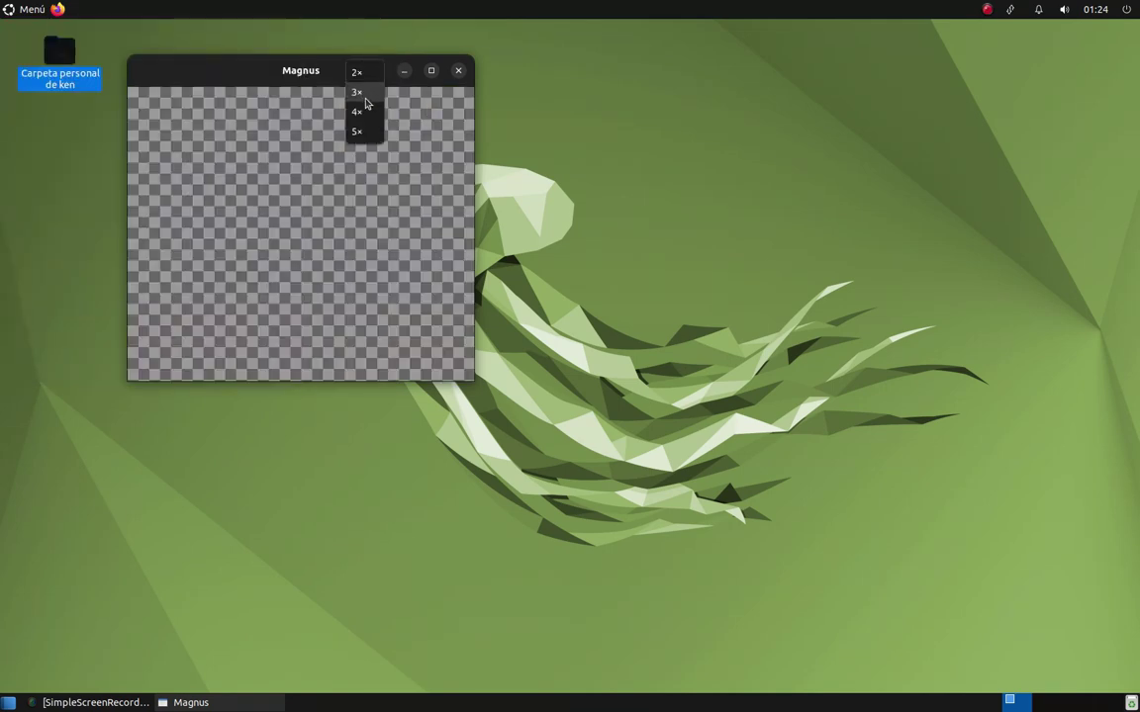
left_click(361, 131)
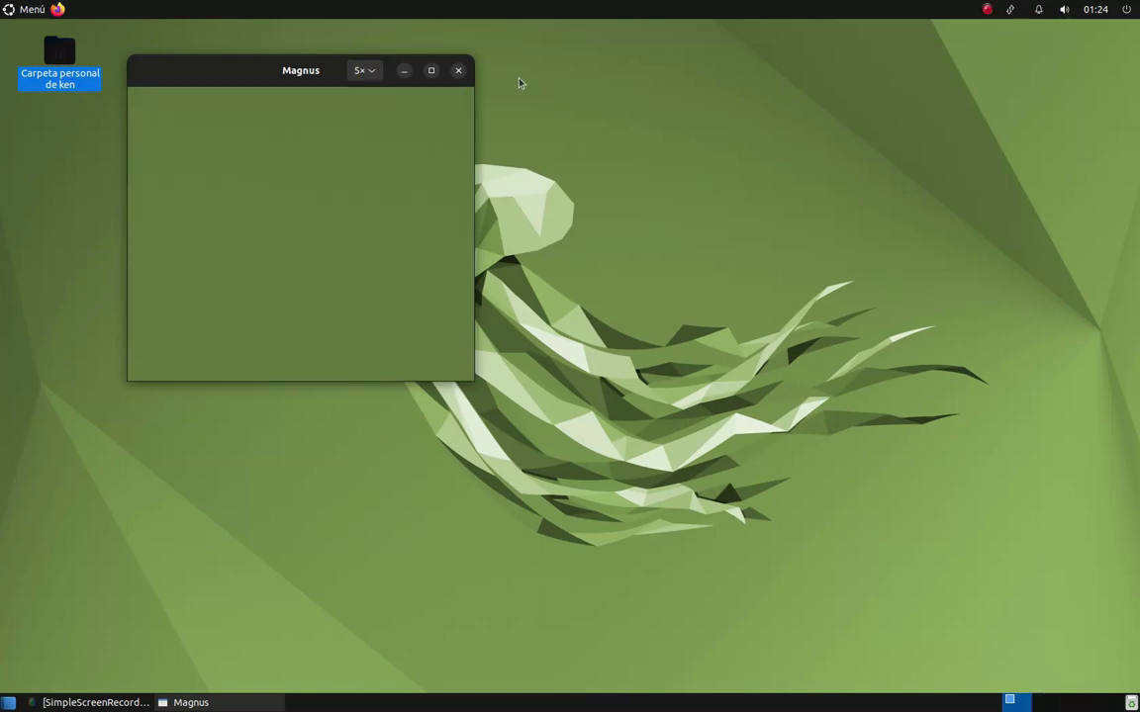
left_click(459, 71)
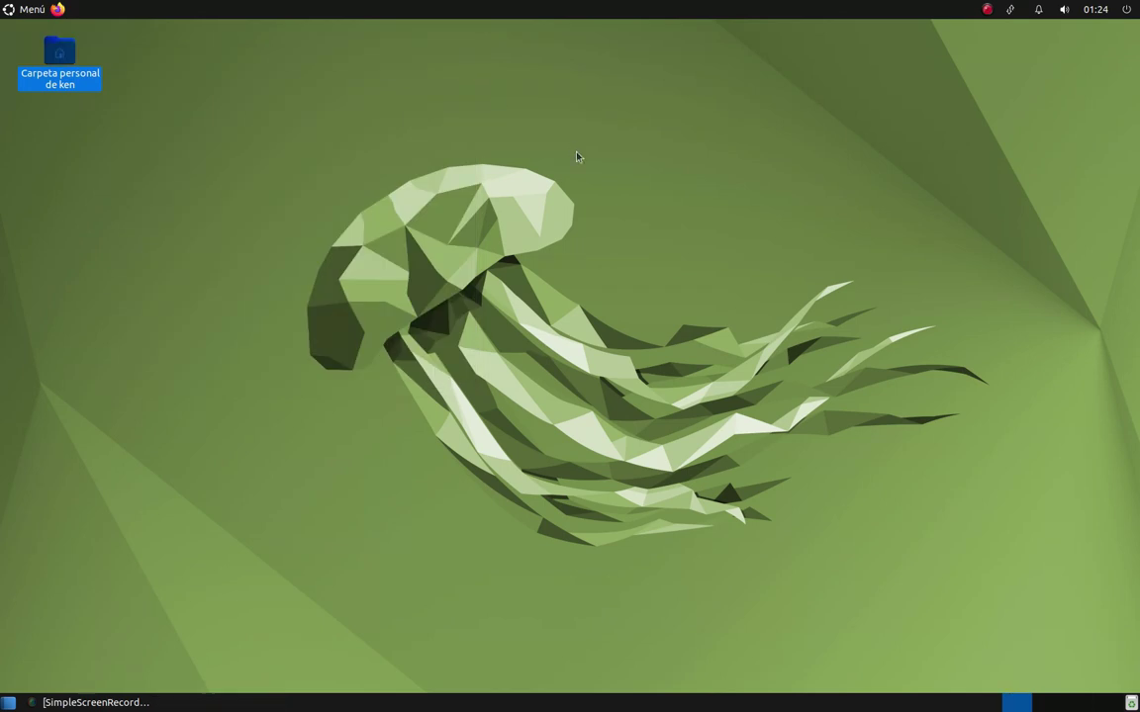
Find MATE Tweak in the list of all applications and open it
left_click(31, 12)
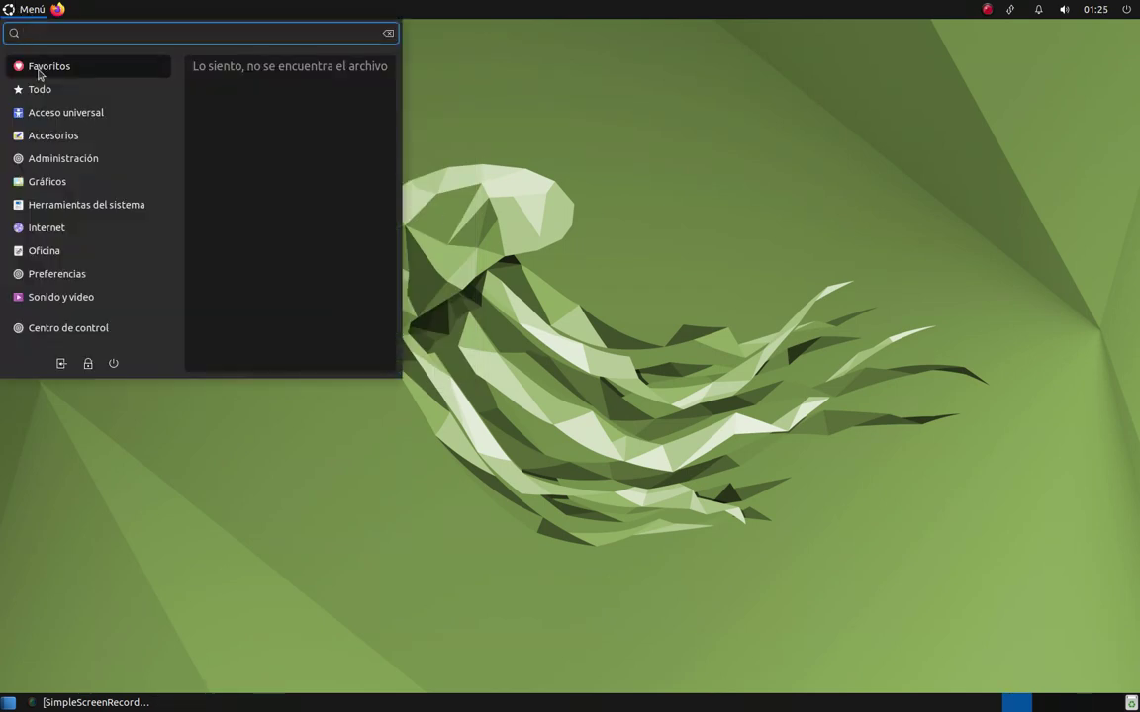
mouse_move(158, 86)
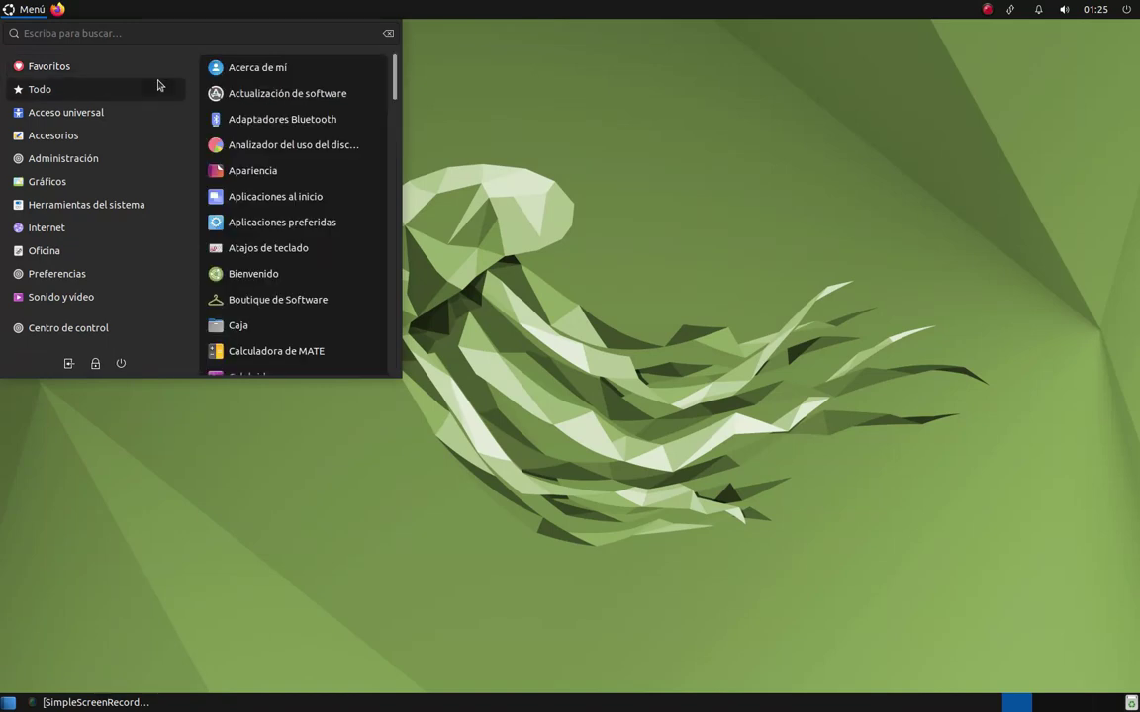
scroll(310, 233, "down", 3)
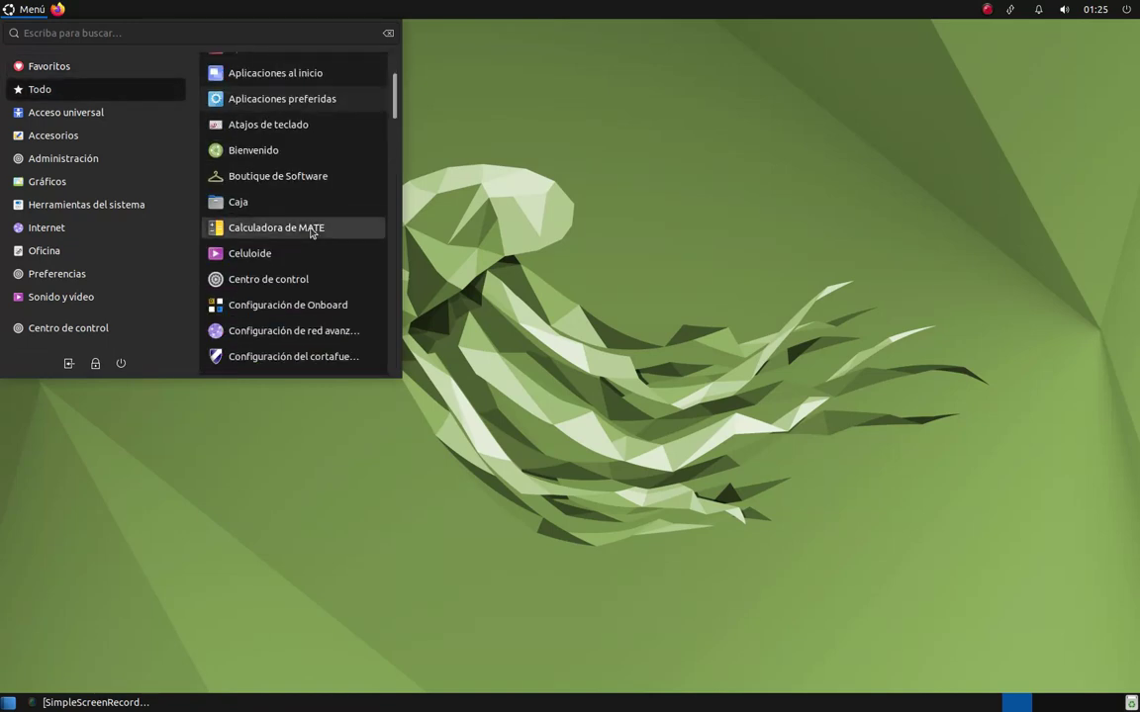
scroll(311, 233, "down", 5)
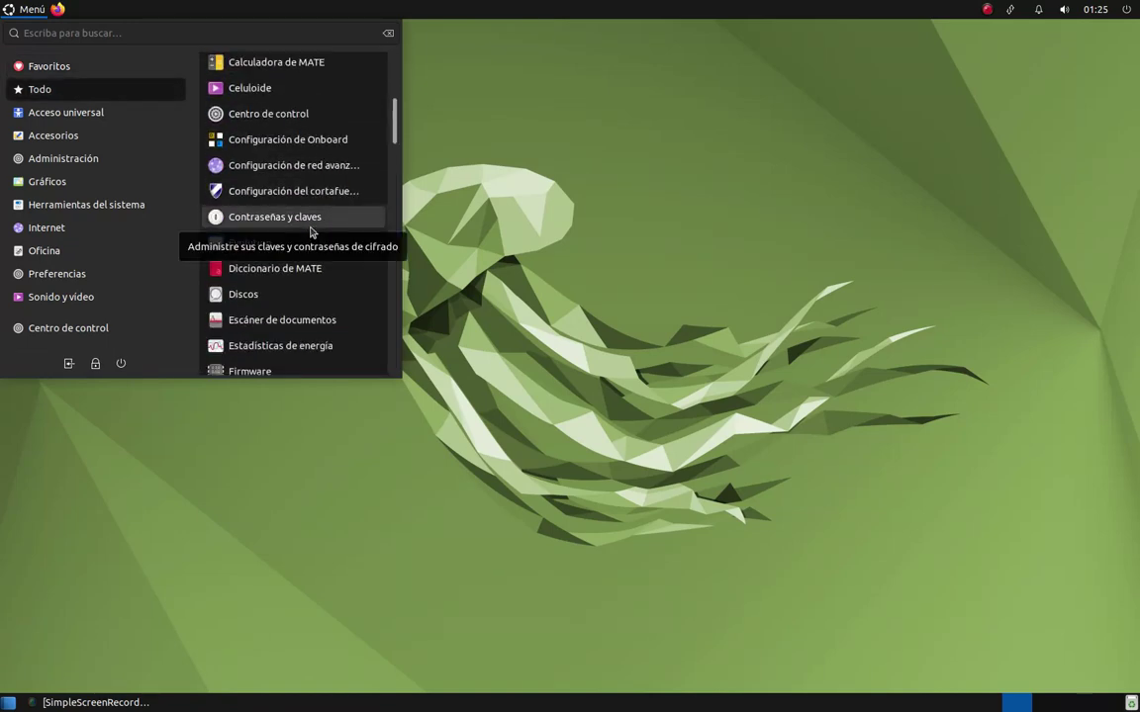
scroll(310, 234, "down", 5)
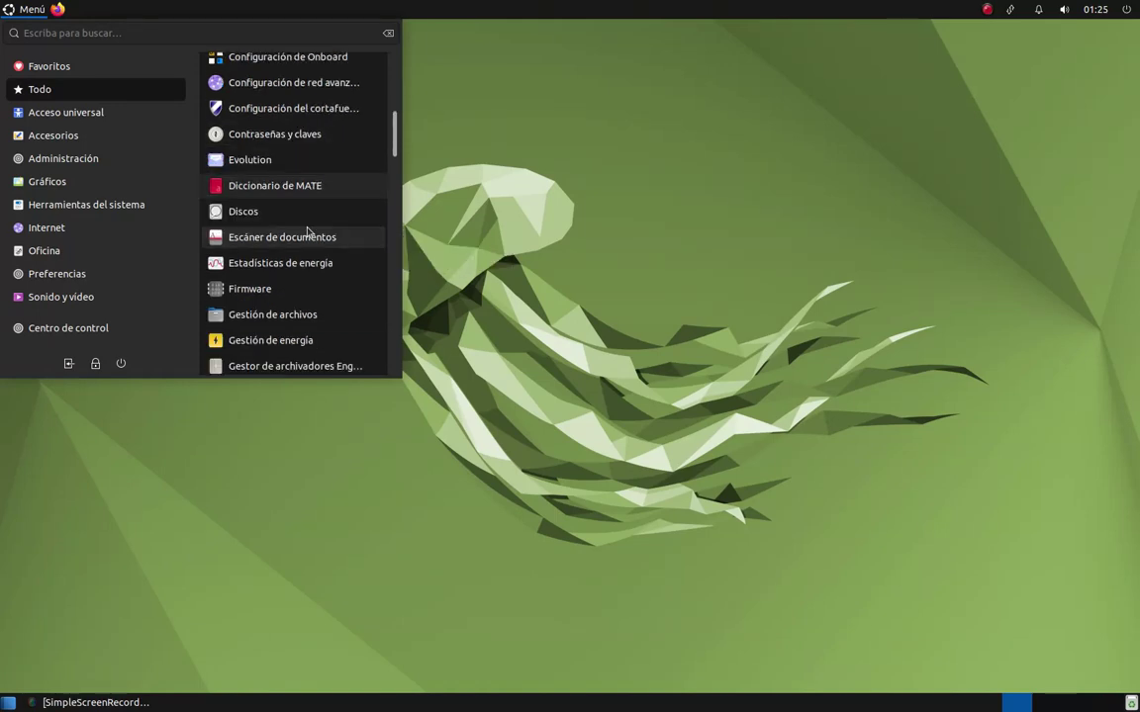
scroll(300, 231, "down", 4)
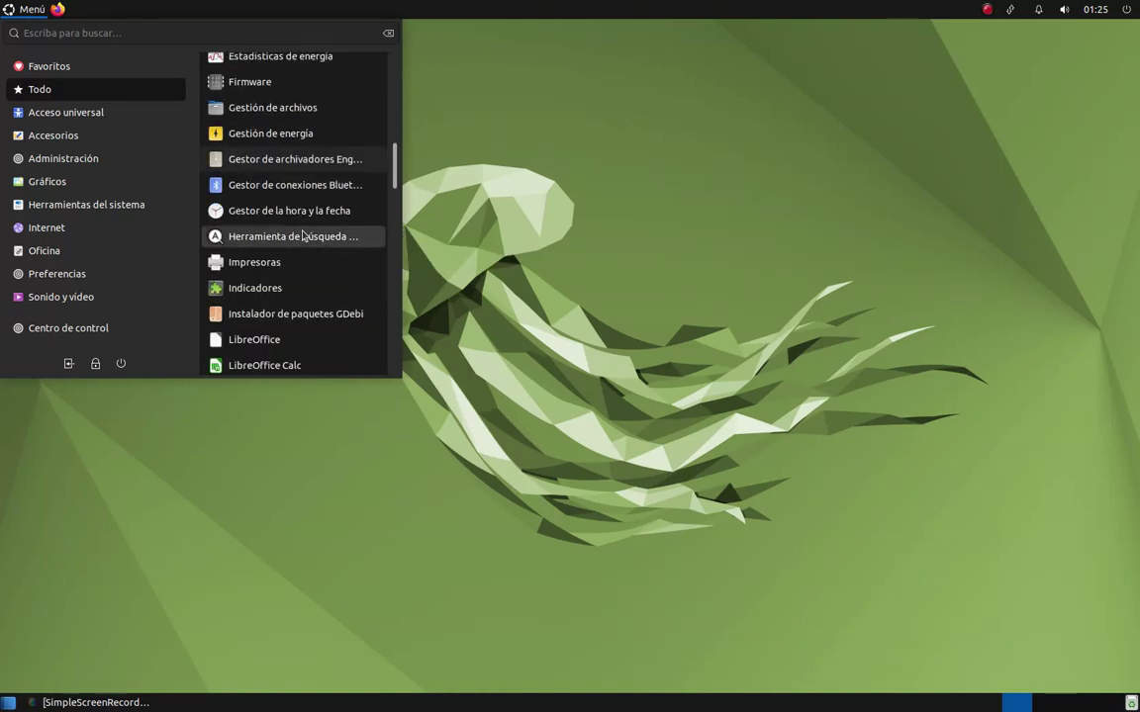
scroll(303, 236, "down", 4)
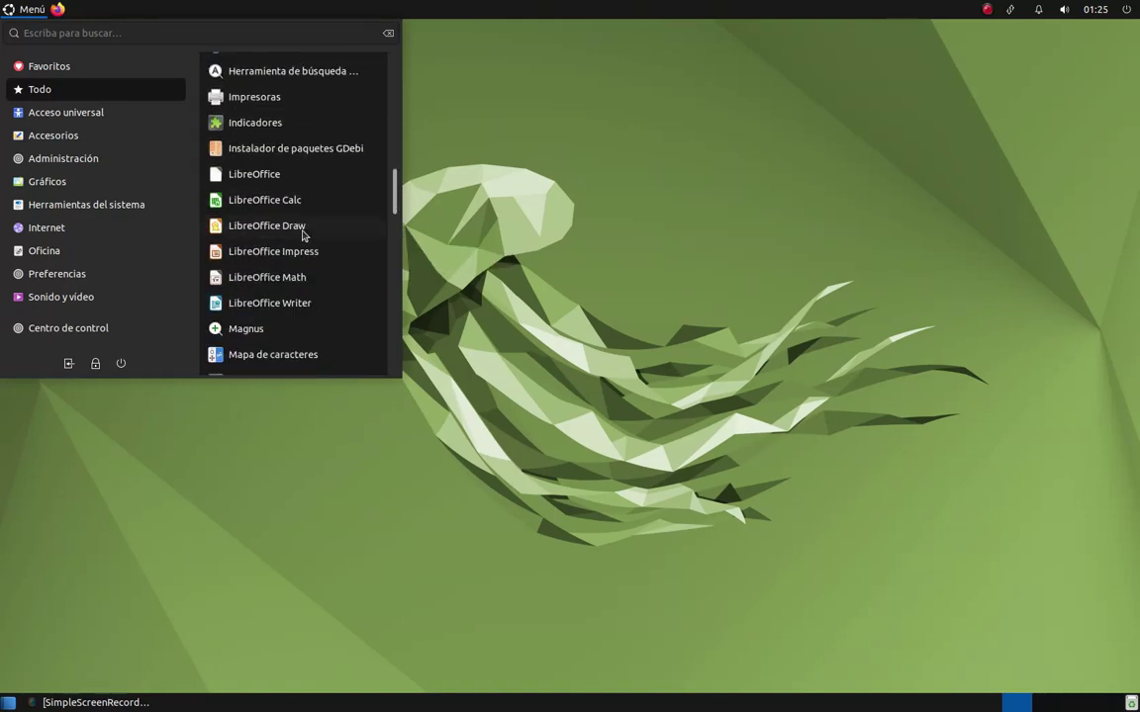
scroll(304, 236, "down", 2)
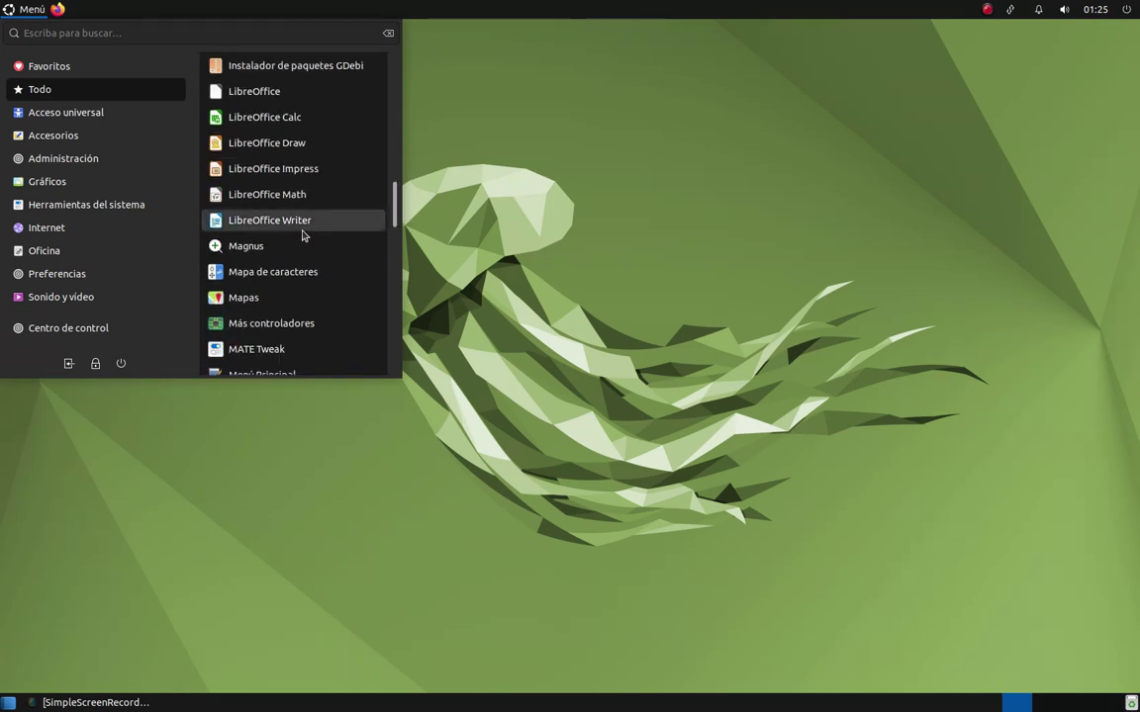
scroll(303, 236, "down", 1)
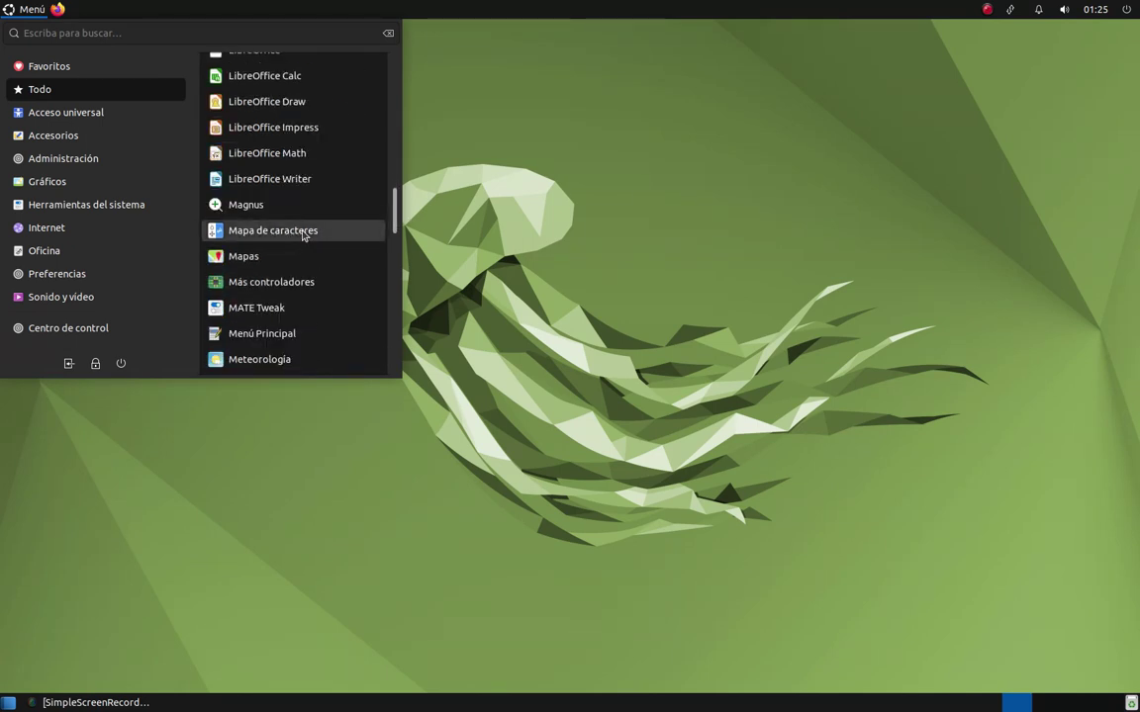
left_click(321, 307)
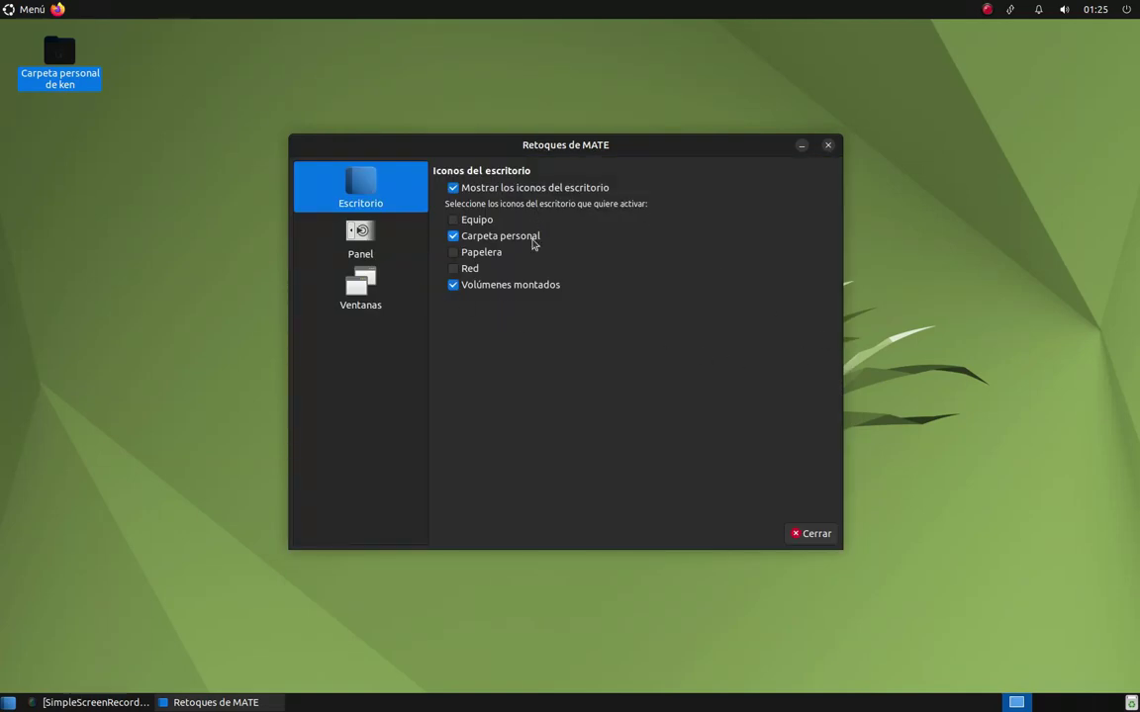
Hide and show the Carpeta personal desktop icon several times, leaving it enabled
left_click(452, 236)
left_click(452, 236)
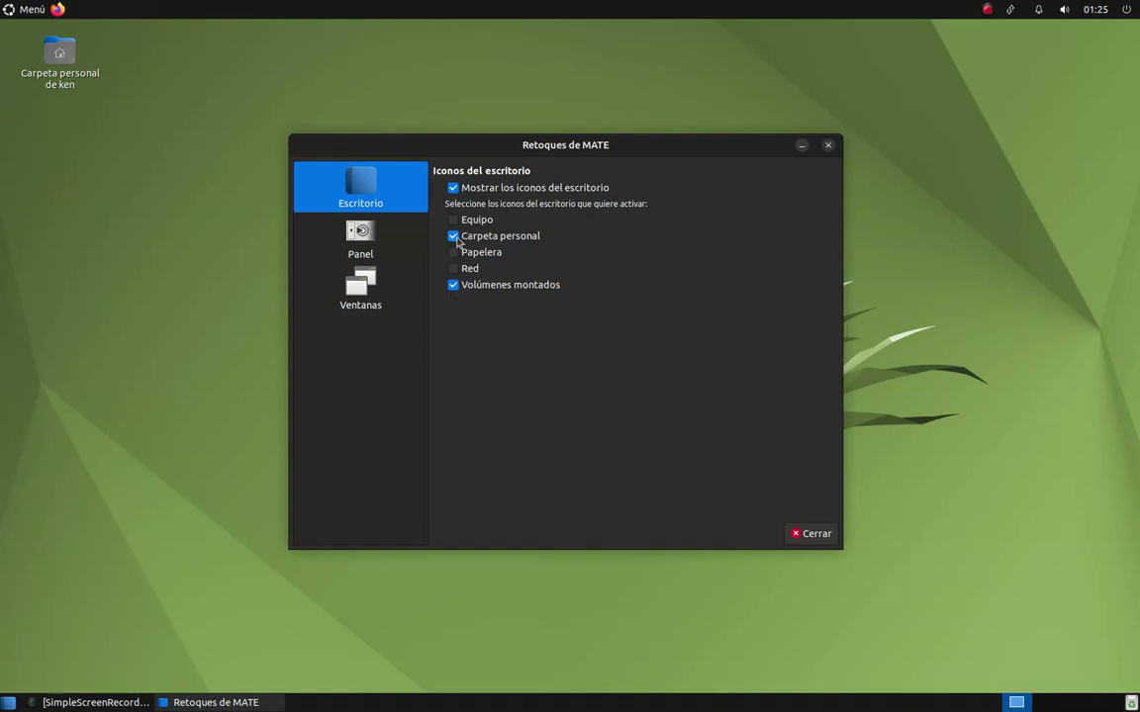
left_click(456, 239)
left_click(458, 243)
left_click(458, 242)
left_click(458, 243)
Open the Panel settings and apply the Contemporary panel layout, accepting the replacement of the current configuration
left_click(371, 243)
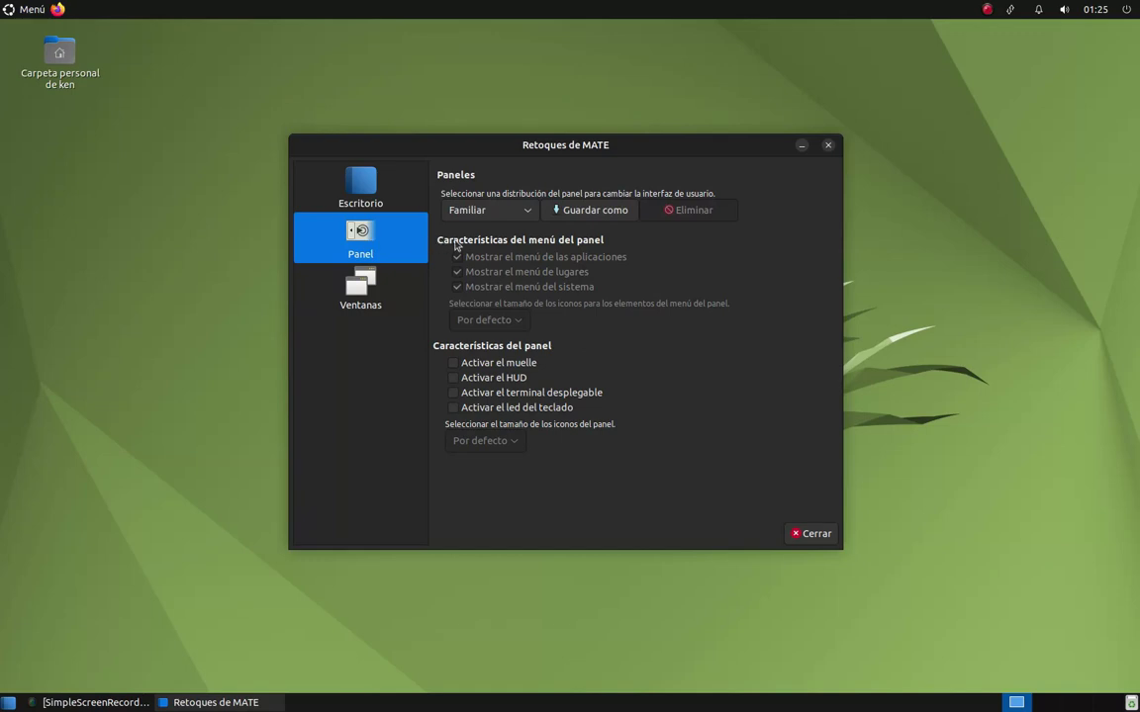
left_click(495, 216)
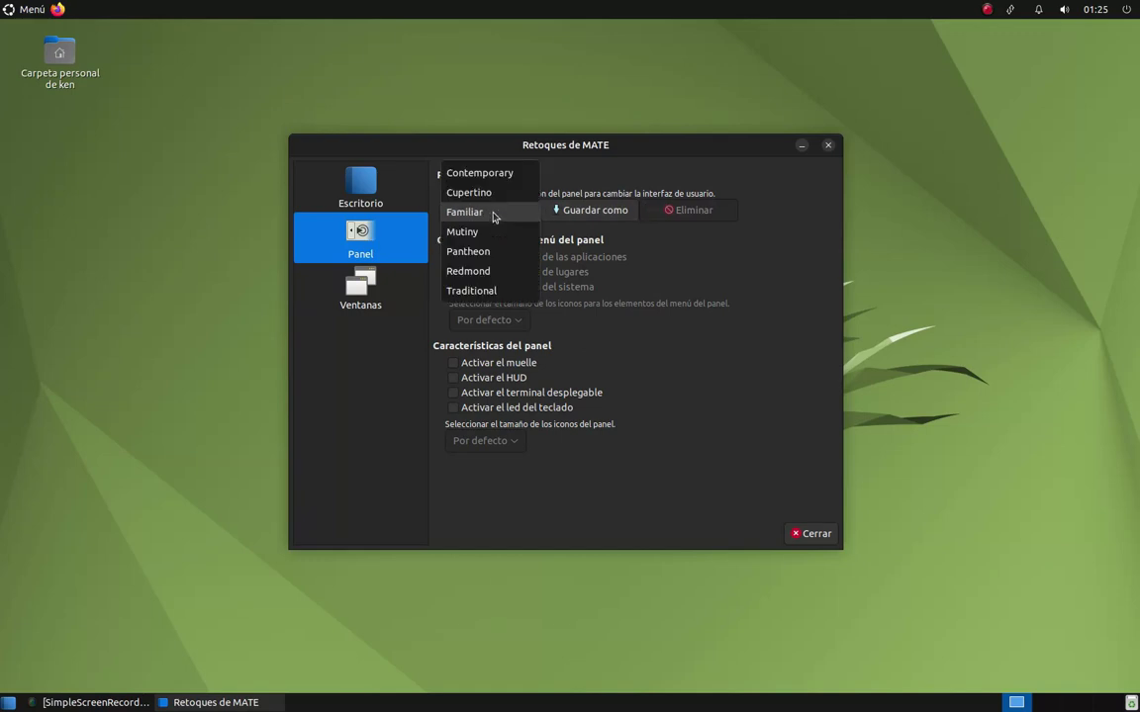
left_click(495, 174)
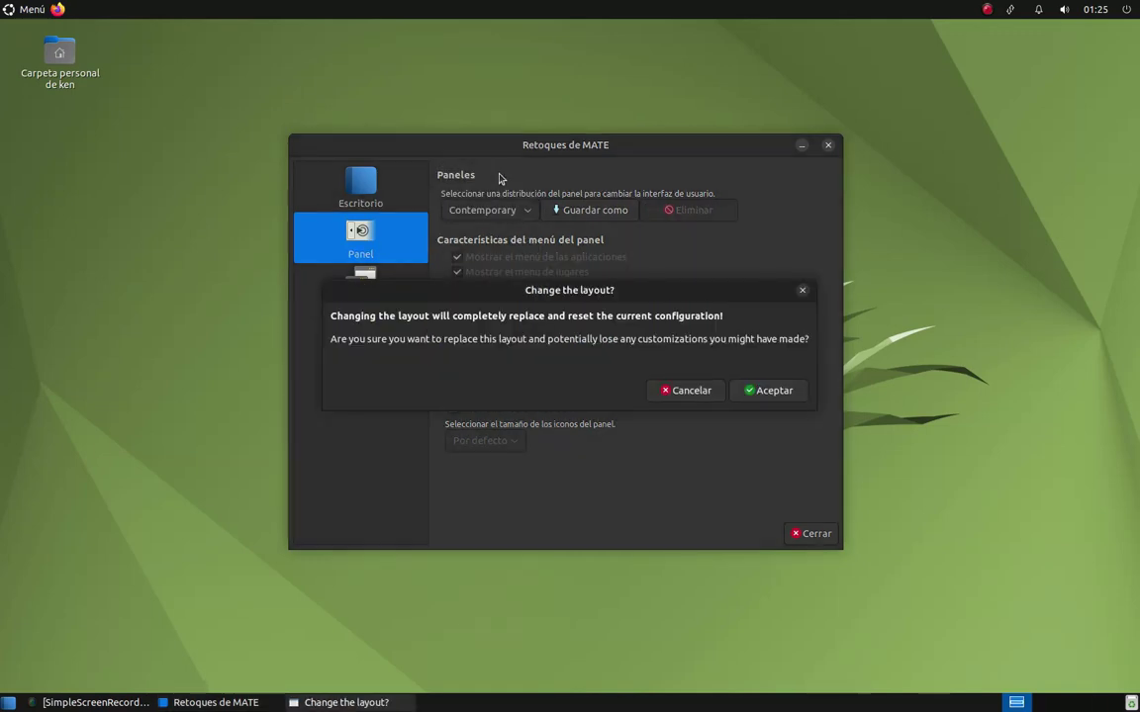
left_click(755, 390)
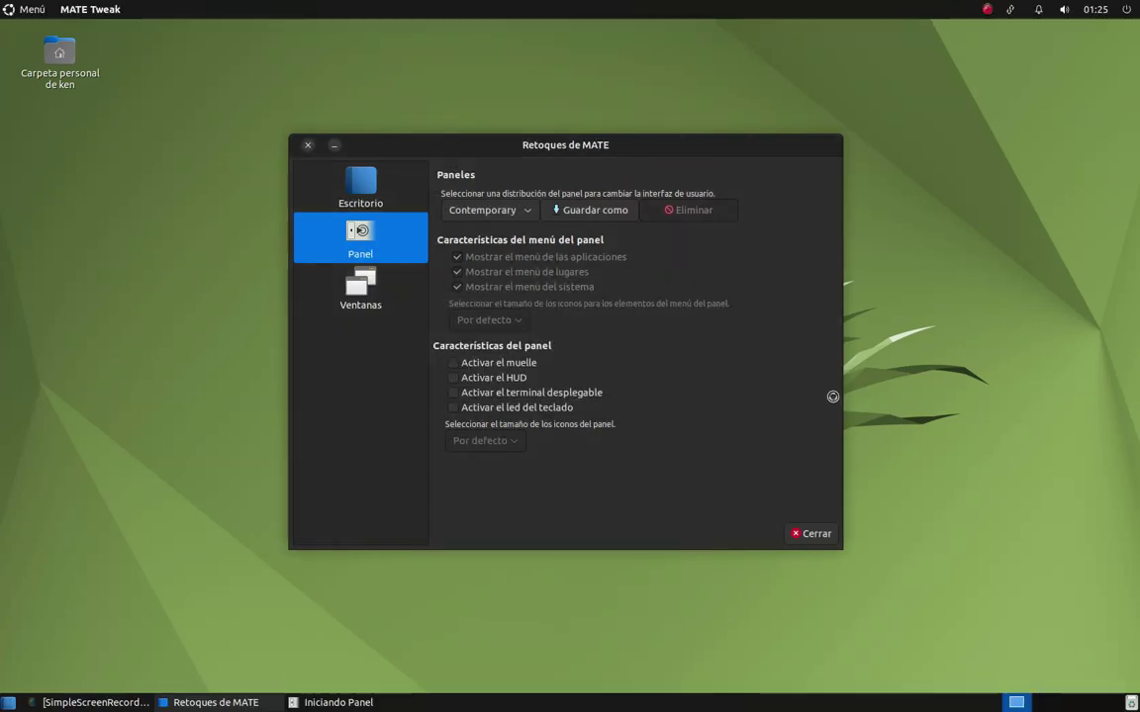
Apply the Cupertino panel layout and choose not to remove the AppmenuApplet from the configuration
left_click(500, 212)
left_click(499, 228)
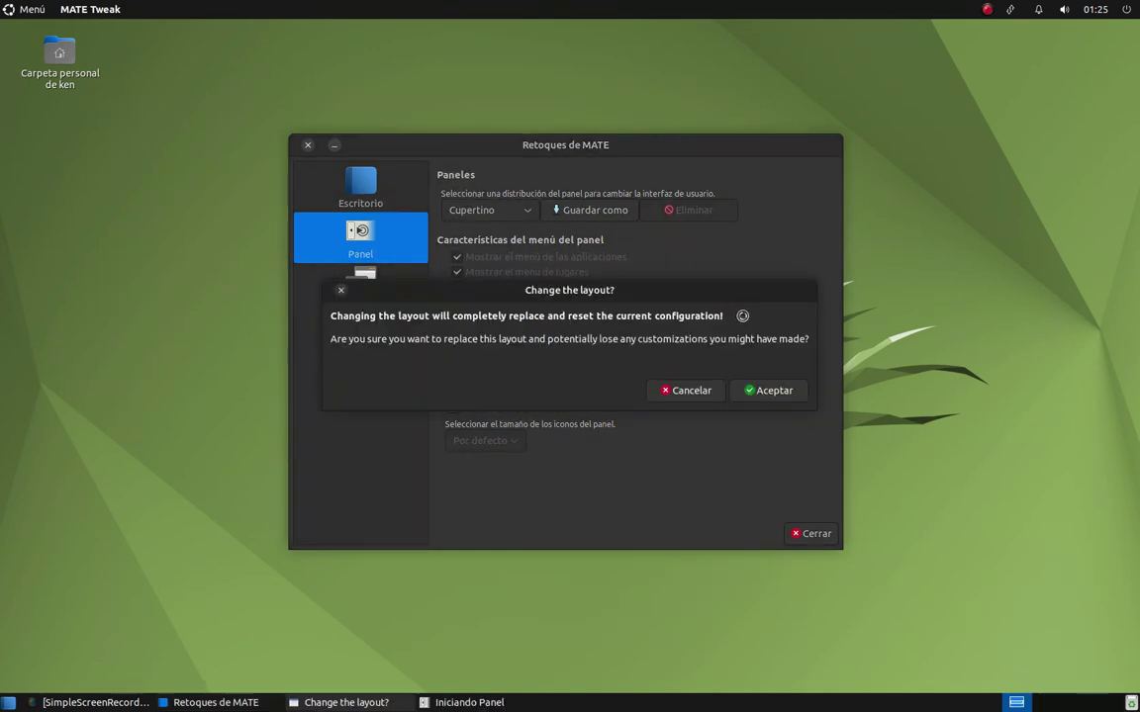
left_click(760, 389)
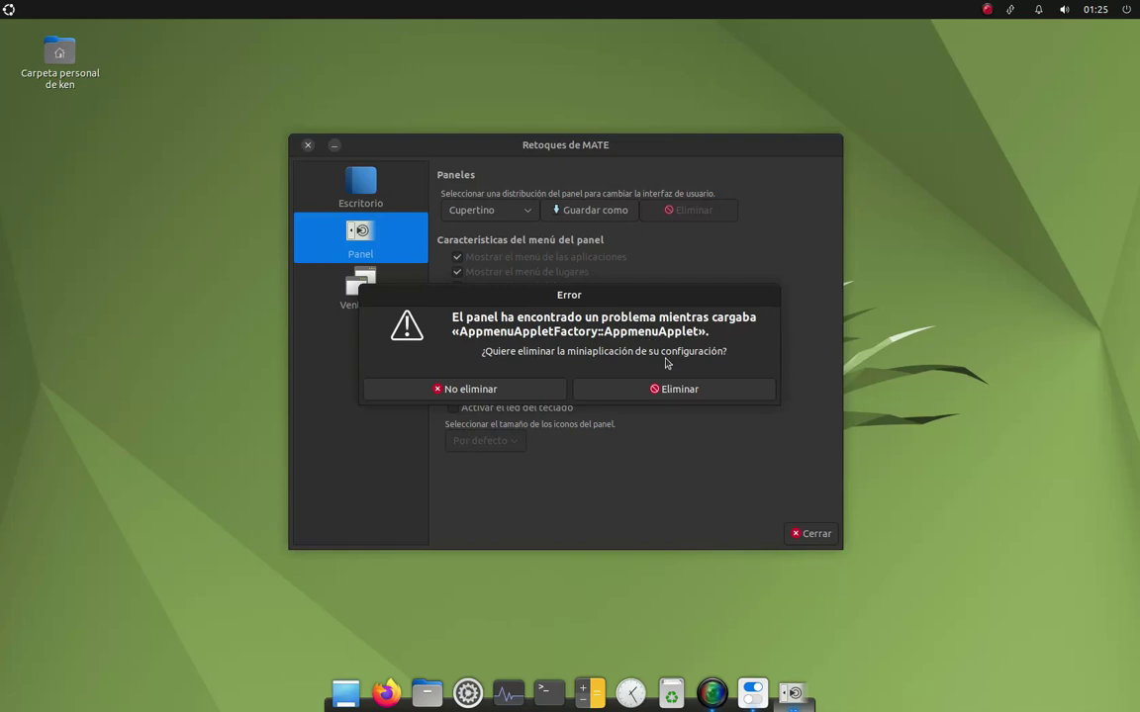
left_click(507, 392)
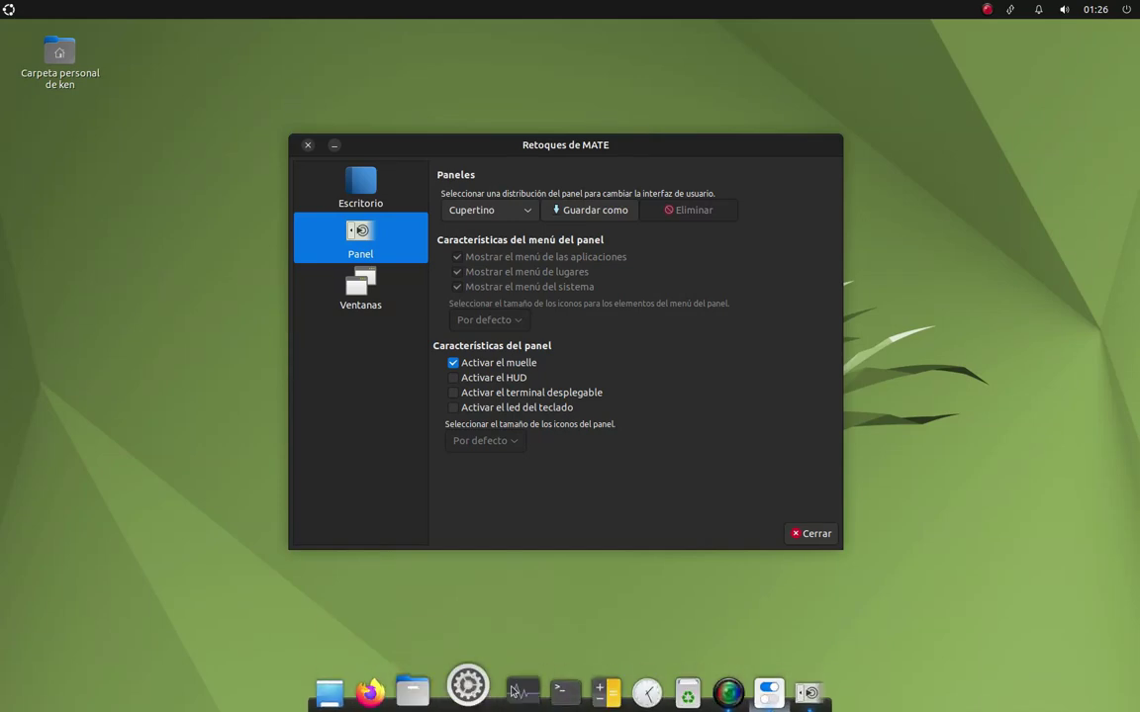
Launch Calculadora from the dock, move its window over the desktop and close it
left_click(589, 693)
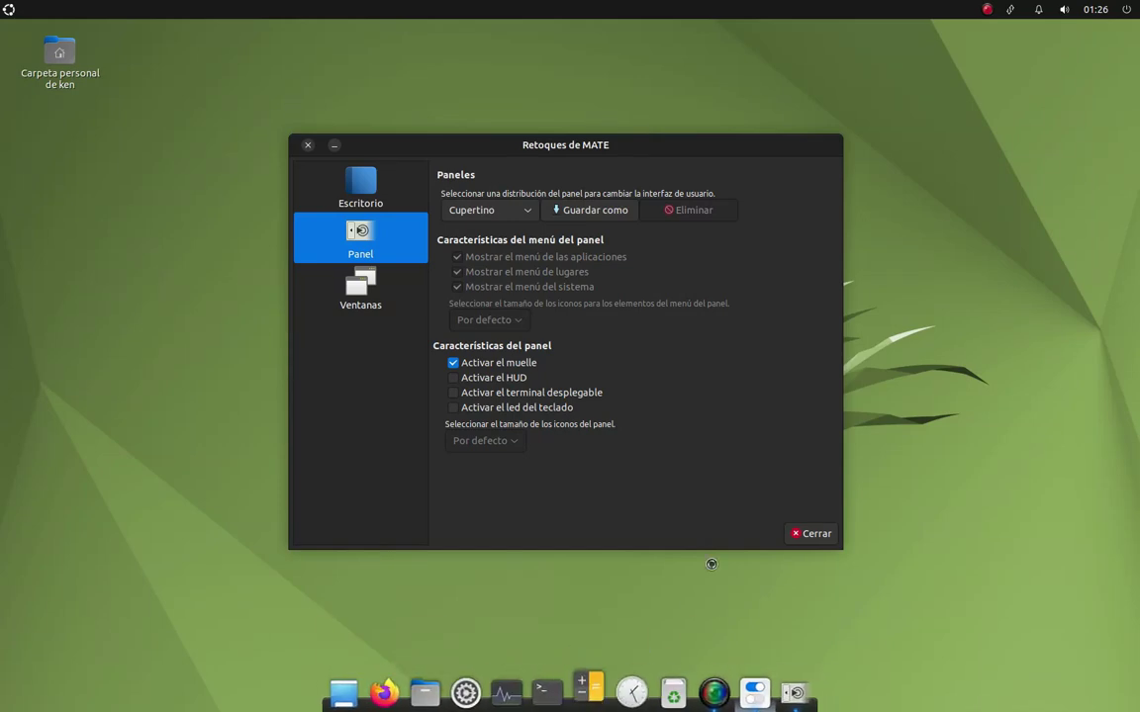
left_click_drag(224, 38, 903, 339)
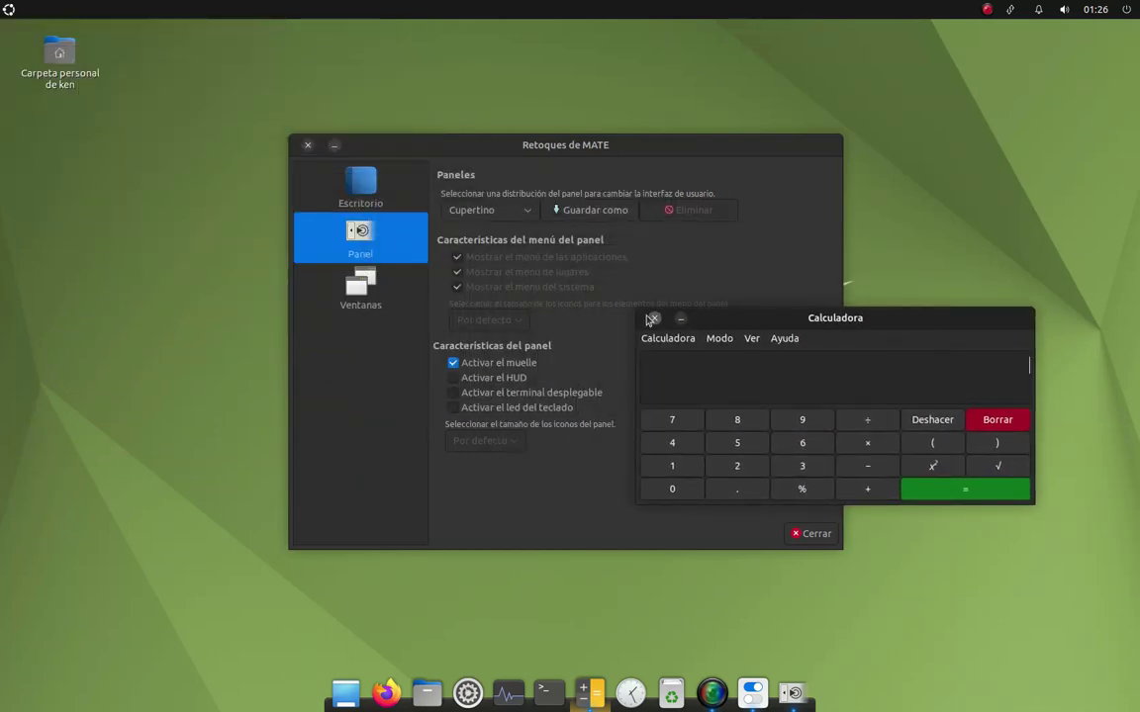
left_click(680, 318)
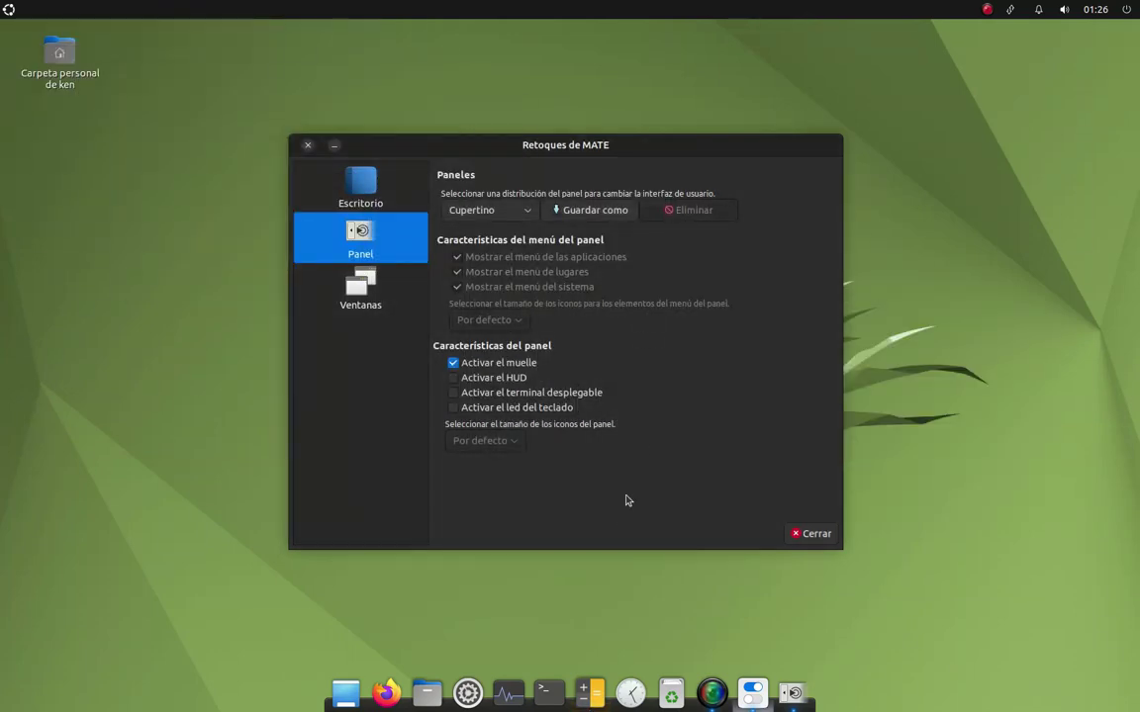
Change the panel layout to Mutiny and accept replacing the current configuration
left_click(463, 210)
left_click(471, 252)
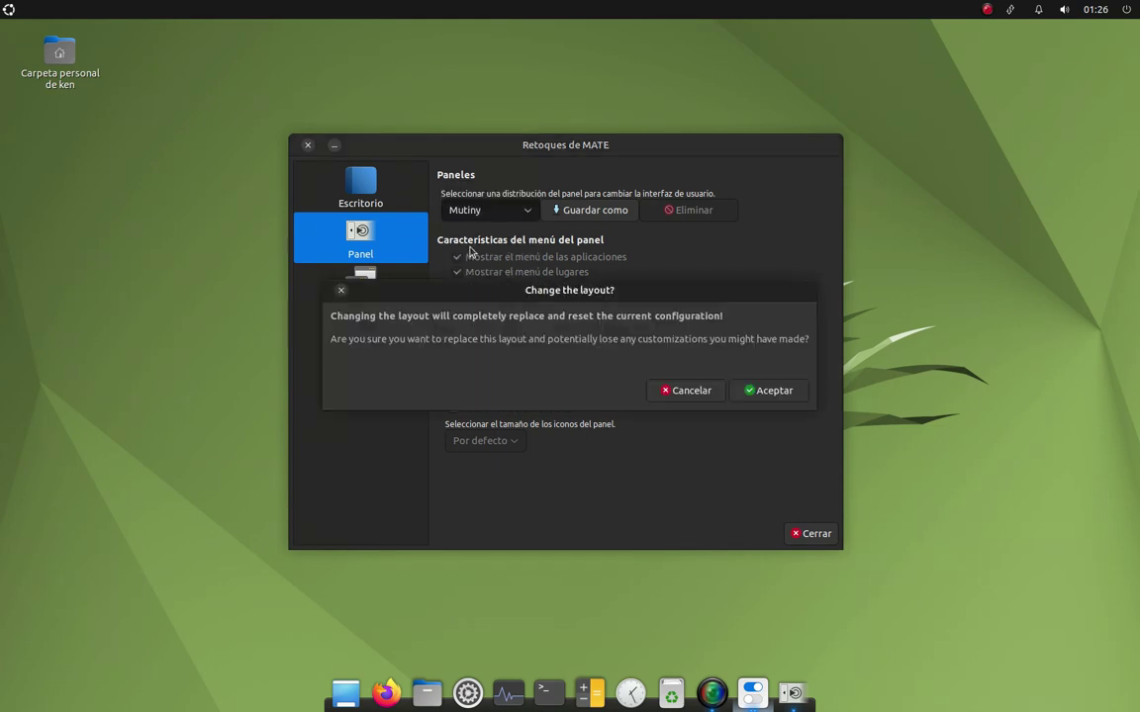
left_click(748, 391)
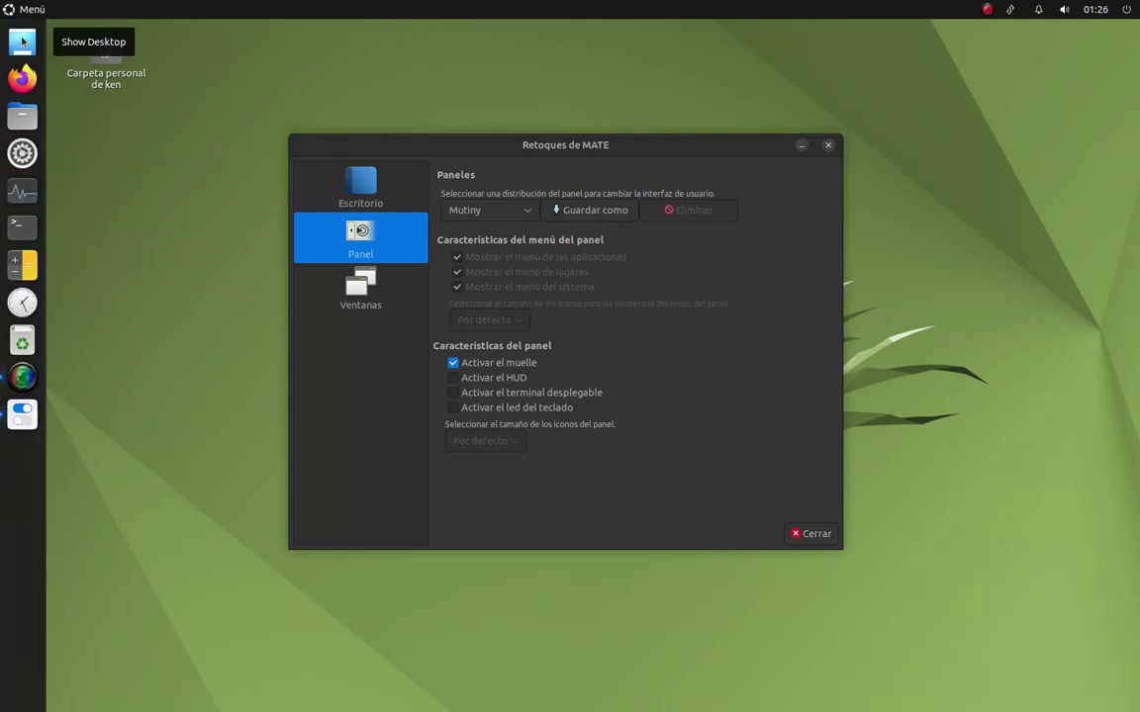
Switch the panel layout to Pantheon and accept the layout change
left_click(485, 210)
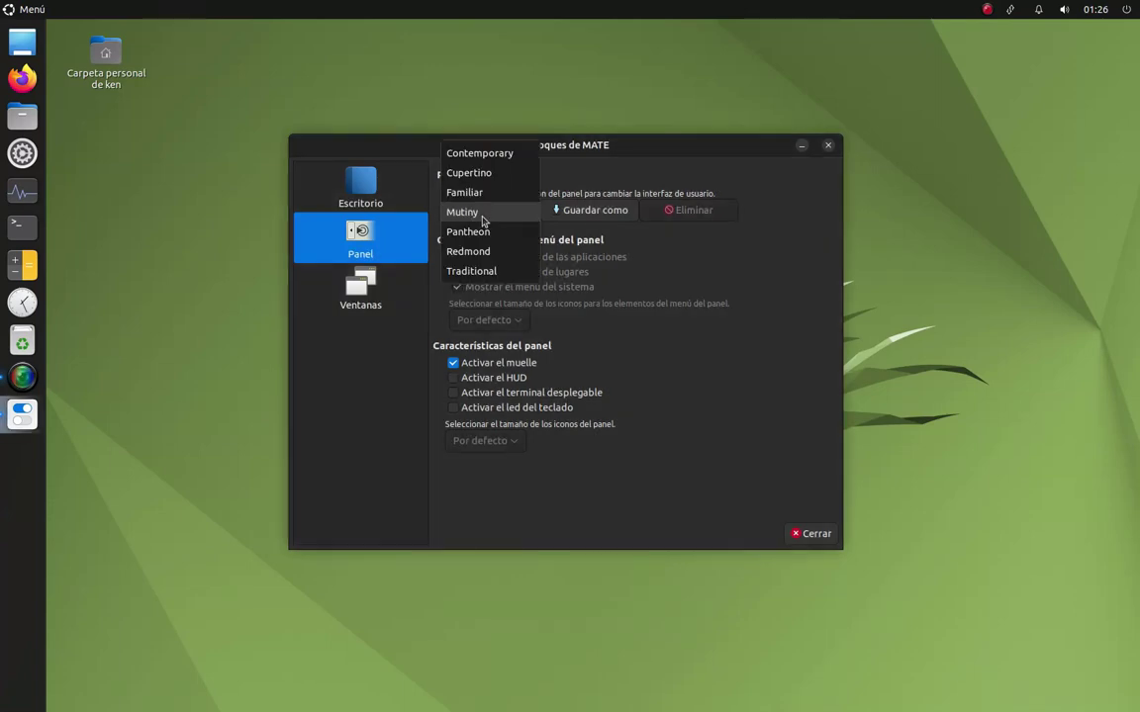
left_click(488, 235)
left_click(772, 391)
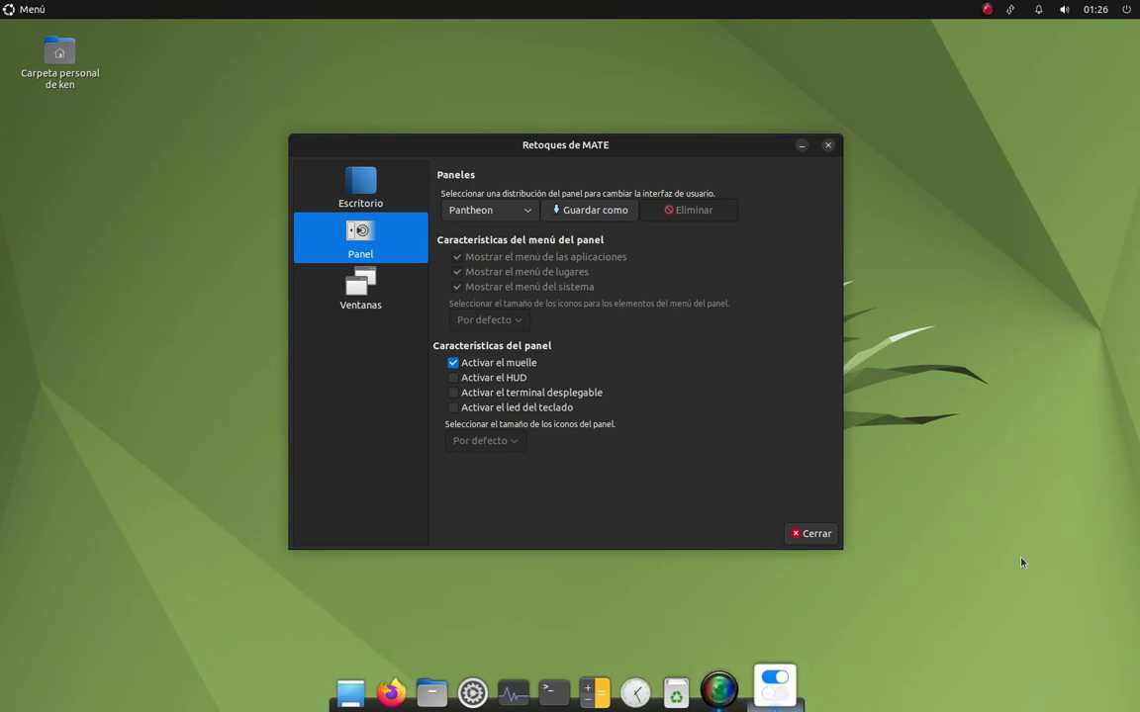
Apply the Redmond panel layout, look through its application menu and close the menu without opening anything
left_click(498, 209)
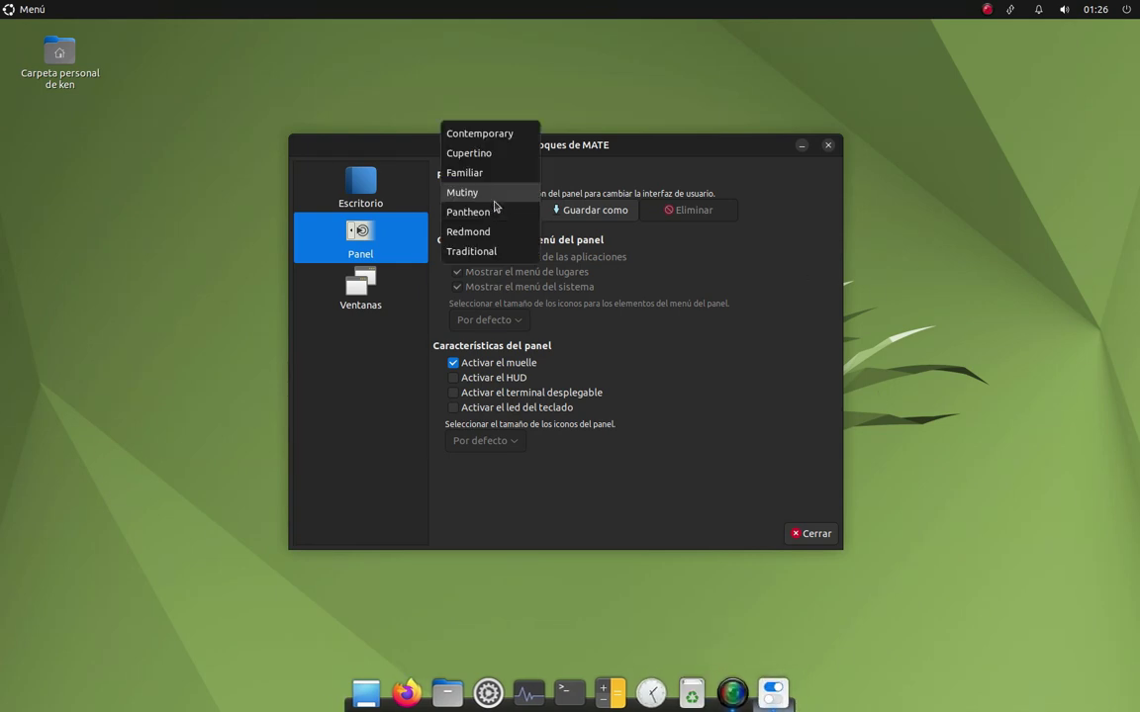
left_click(471, 231)
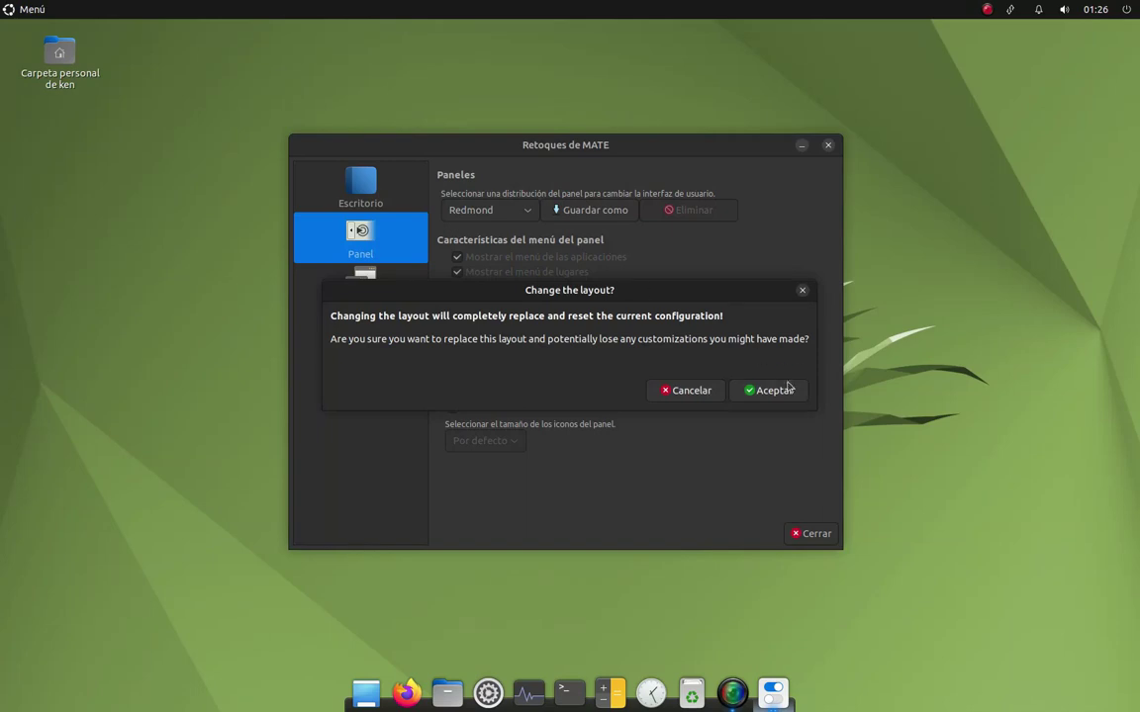
key("Return")
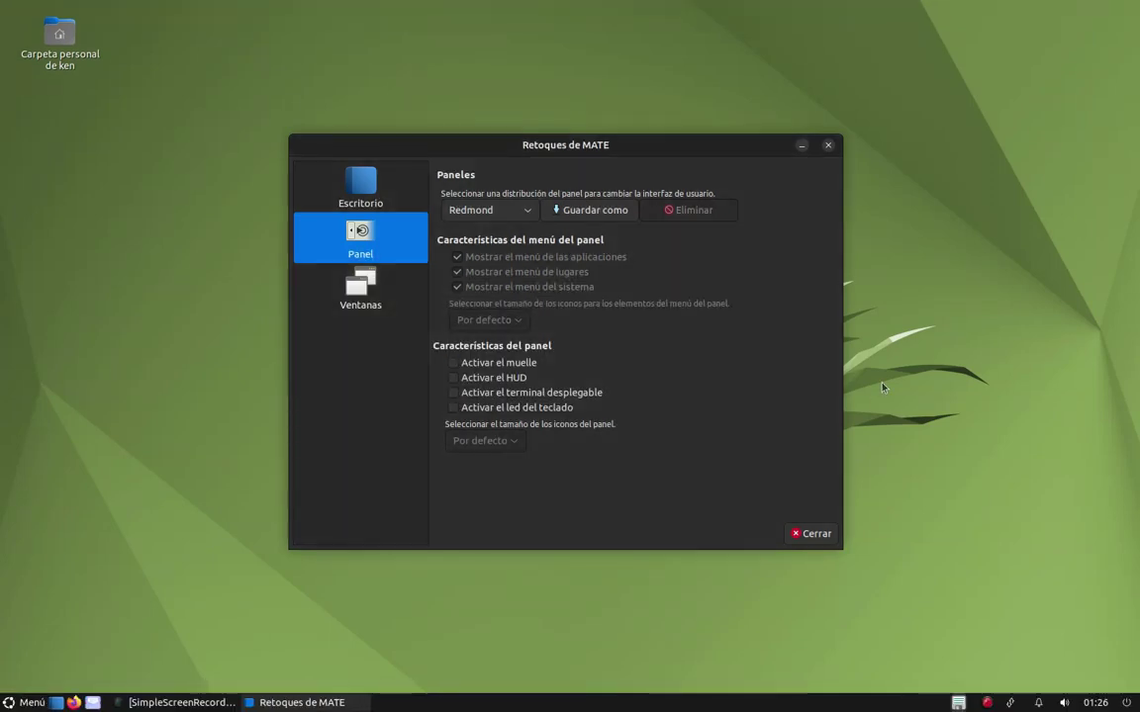
left_click(10, 703)
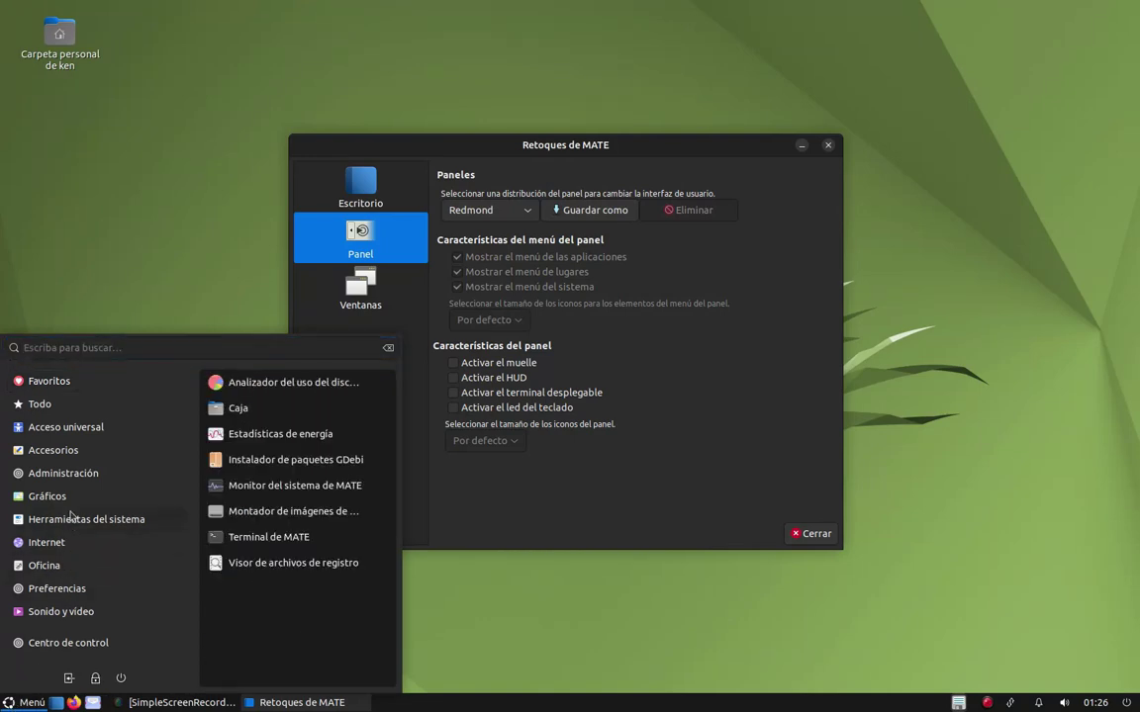
left_click(155, 233)
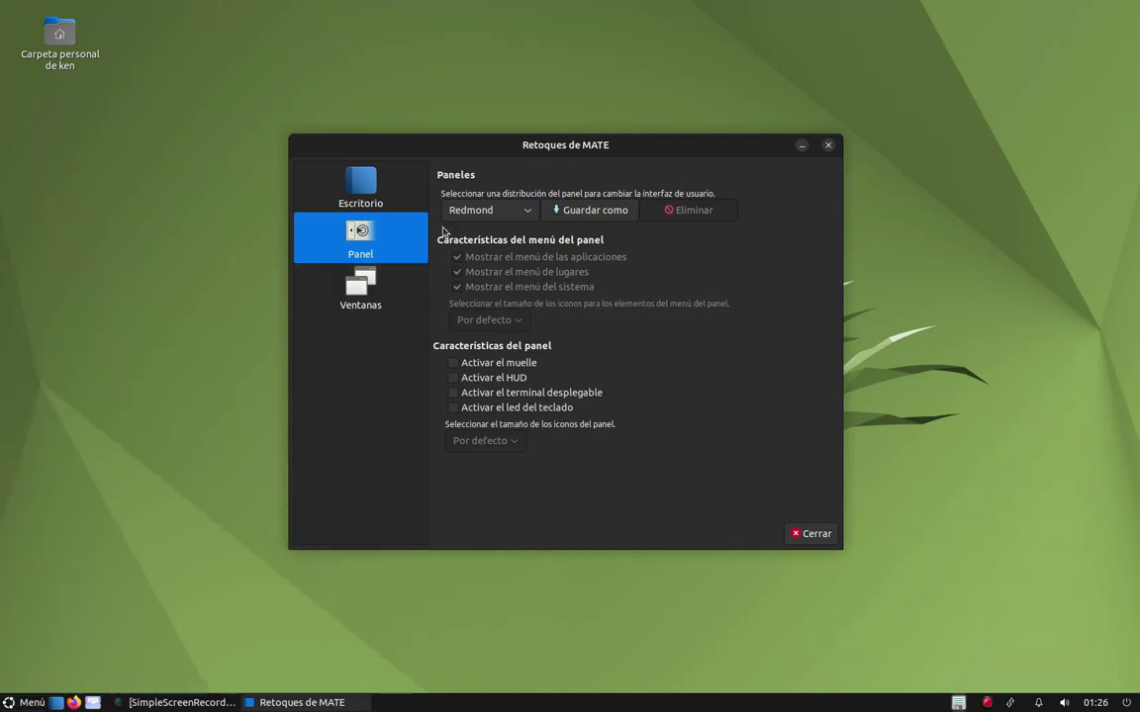
Set the panel layout to Traditional and accept replacing the current configuration
left_click(471, 211)
left_click(477, 232)
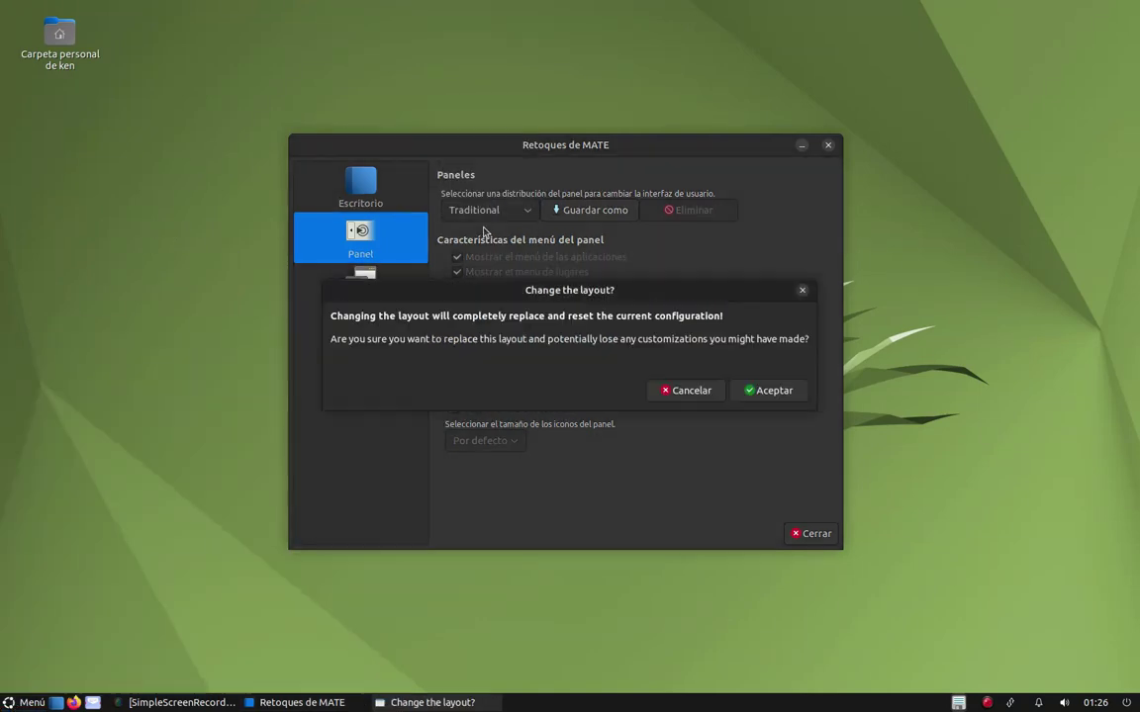
left_click(776, 392)
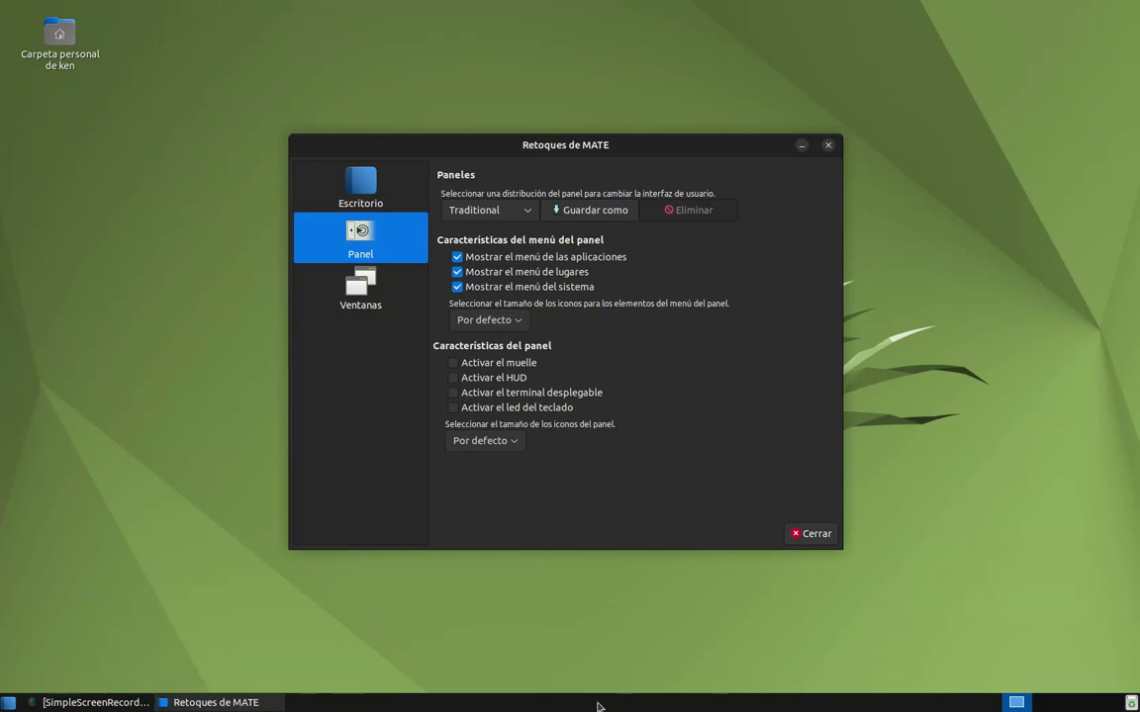
Review the Ventanas settings, open the font preferences from there and close them without changes
left_click(383, 305)
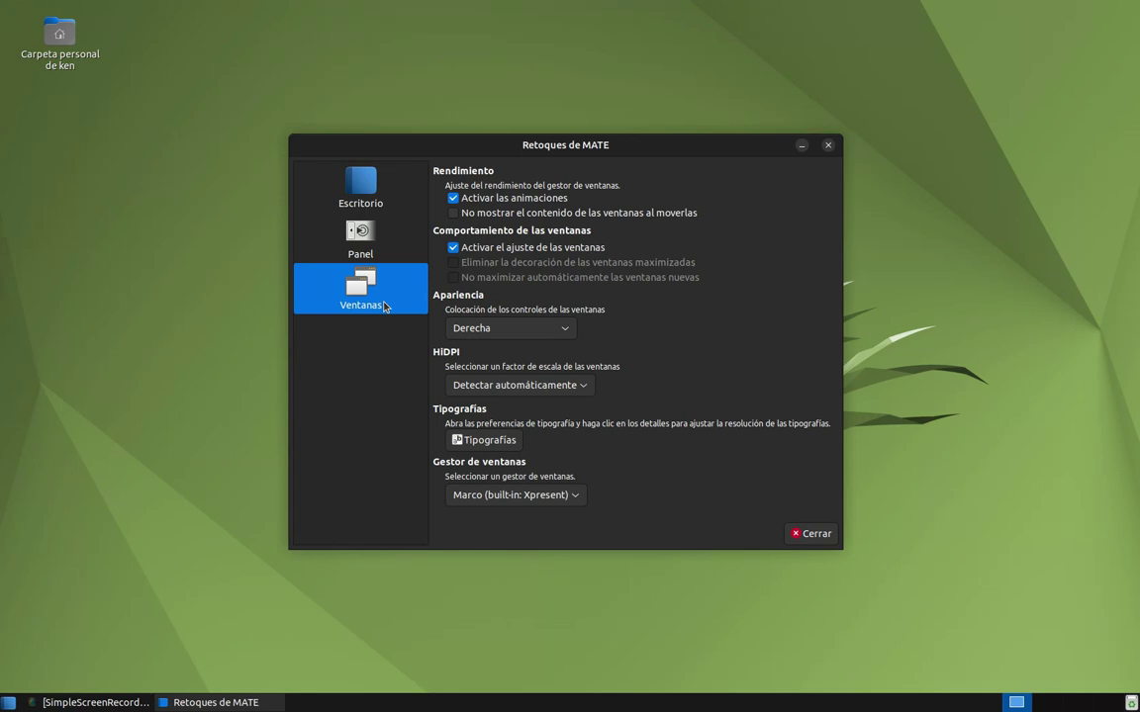
left_click(482, 436)
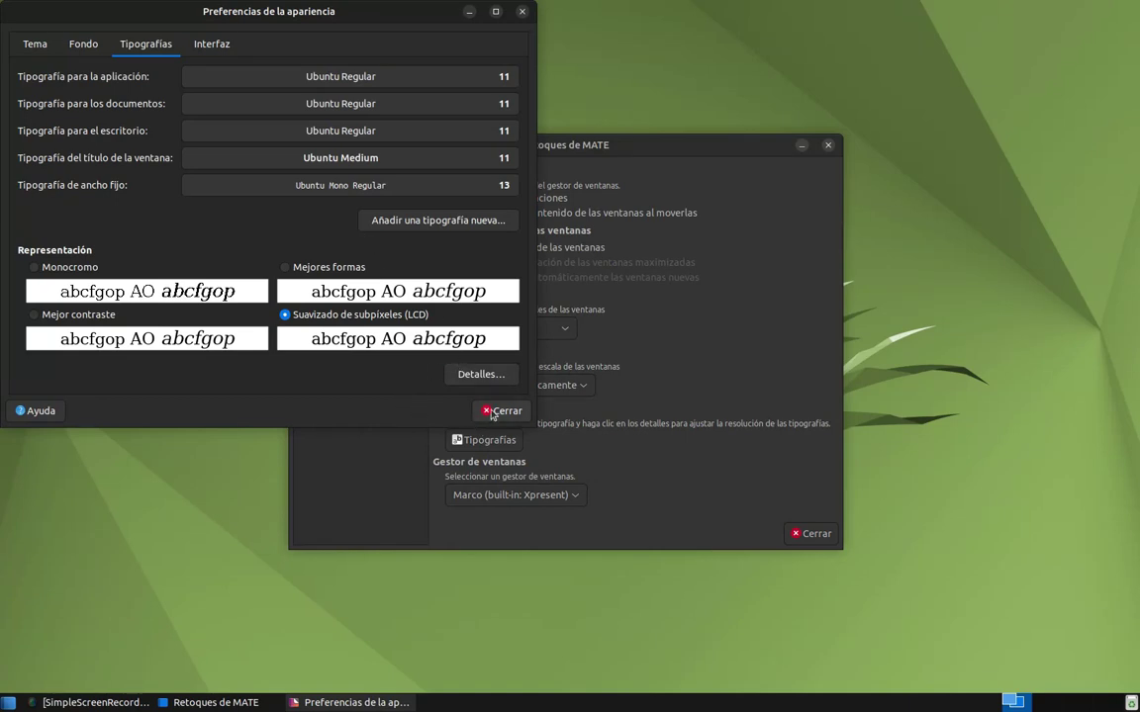
left_click(500, 411)
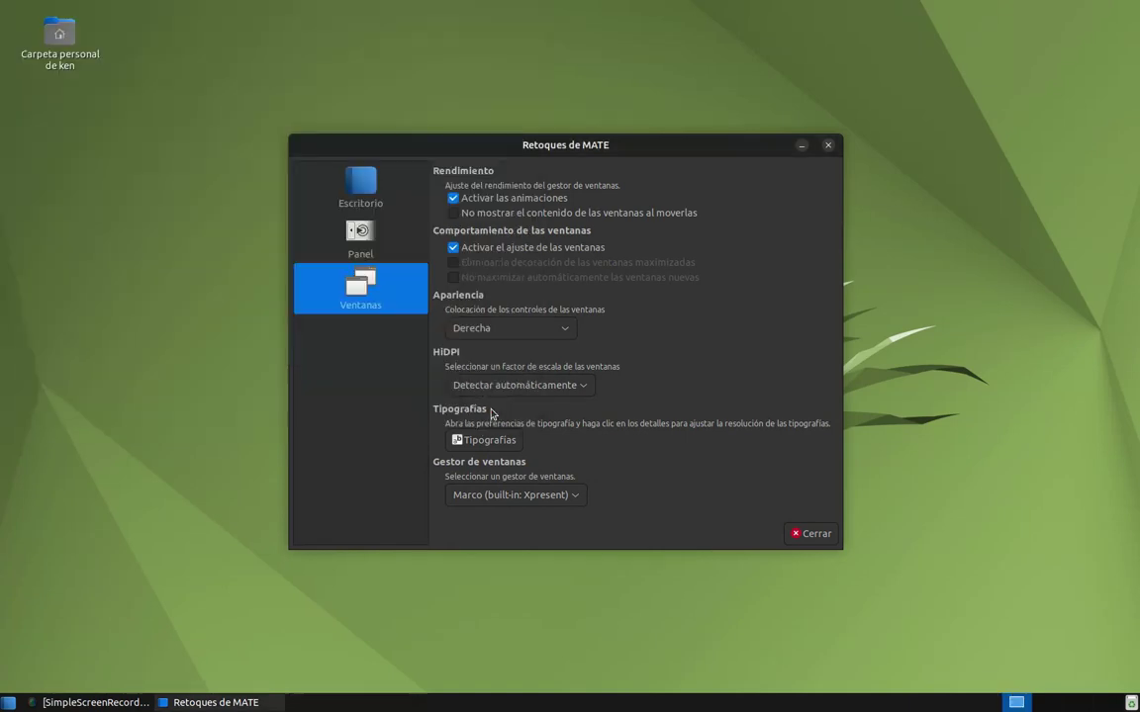
Close the MATE tweaks window, view the last workspace and return to the first one
left_click(817, 534)
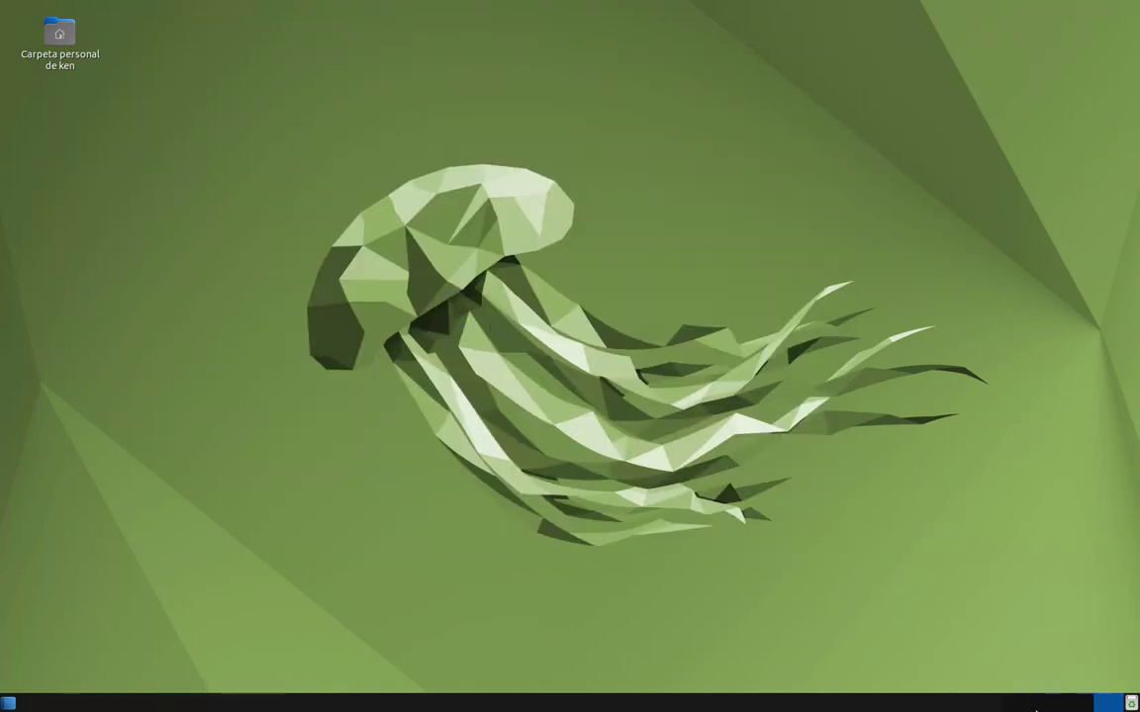
left_click(1036, 705)
left_click(1030, 706)
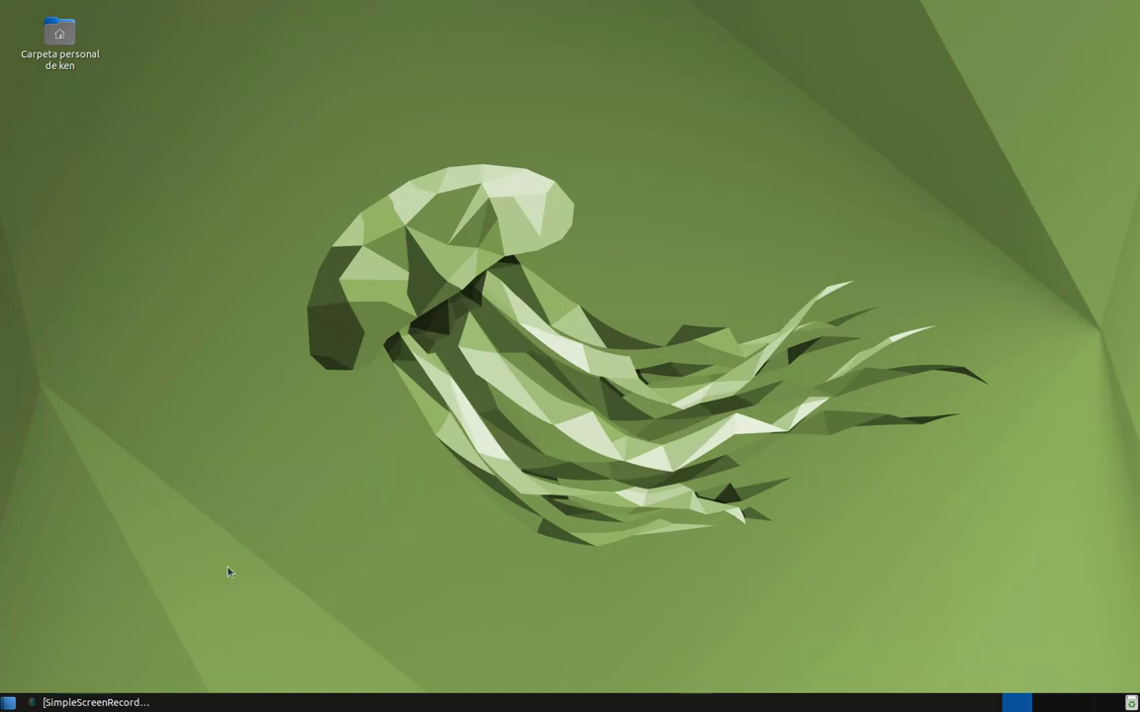
View the desktop home folder's encryption choices and cancel them, and open the folder to look at its contents and close it
right_click(60, 27)
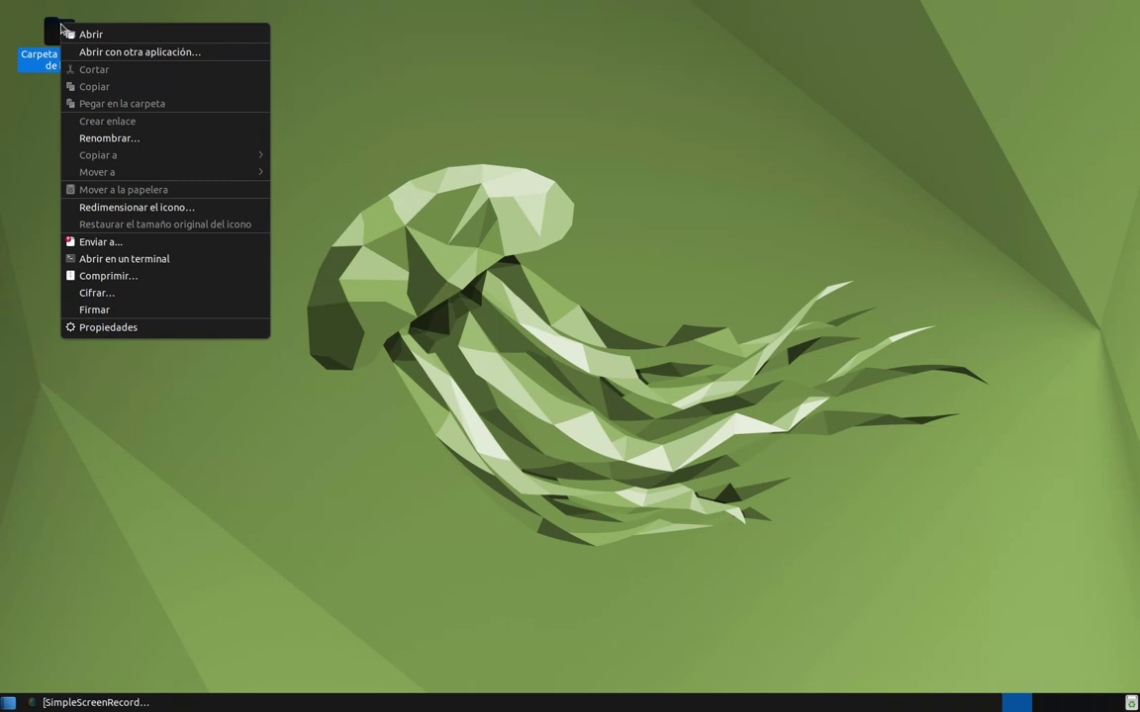
left_click(118, 295)
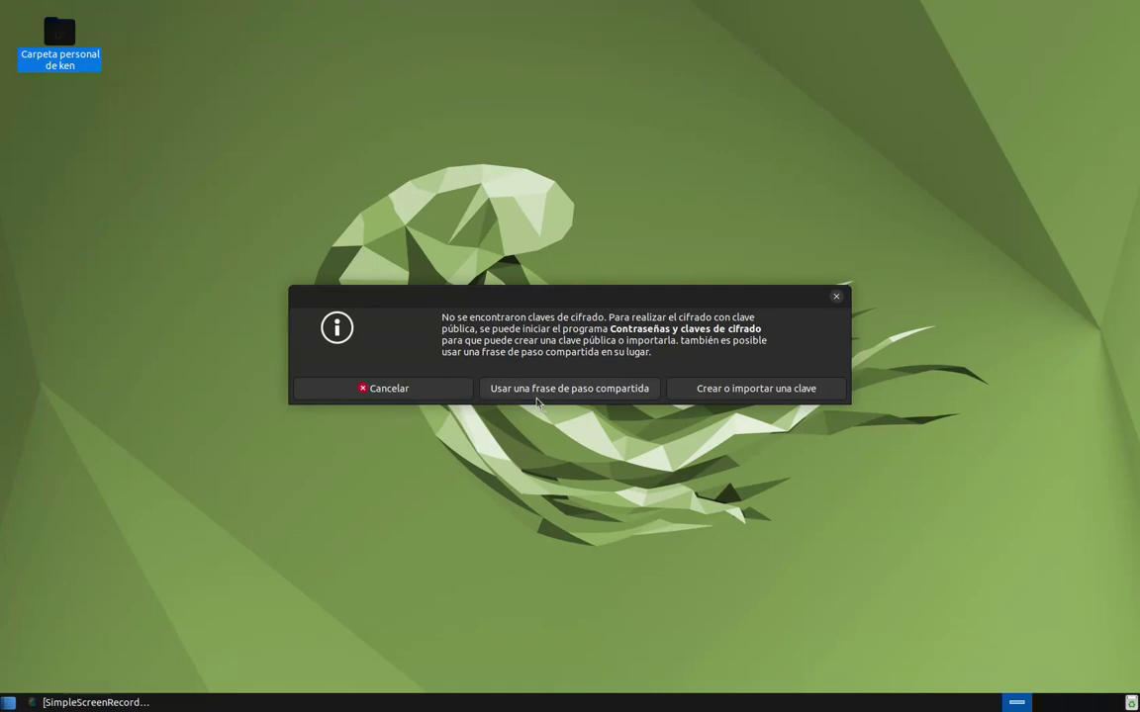
left_click(426, 393)
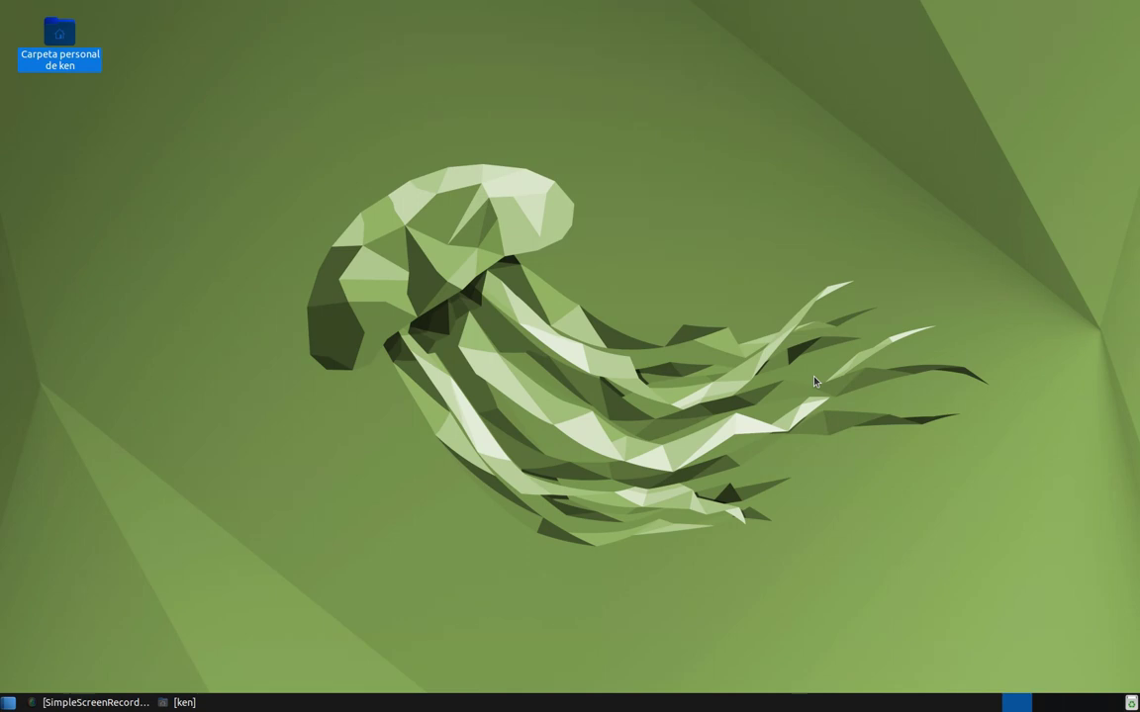
double_click(56, 51)
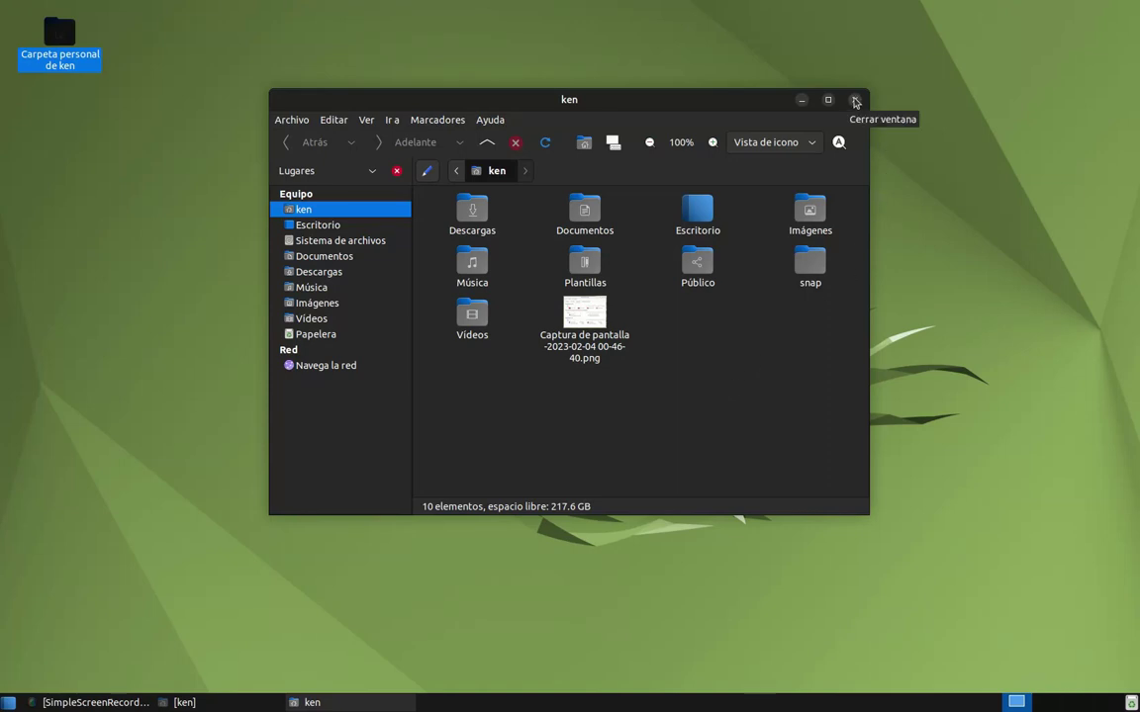
left_click(855, 101)
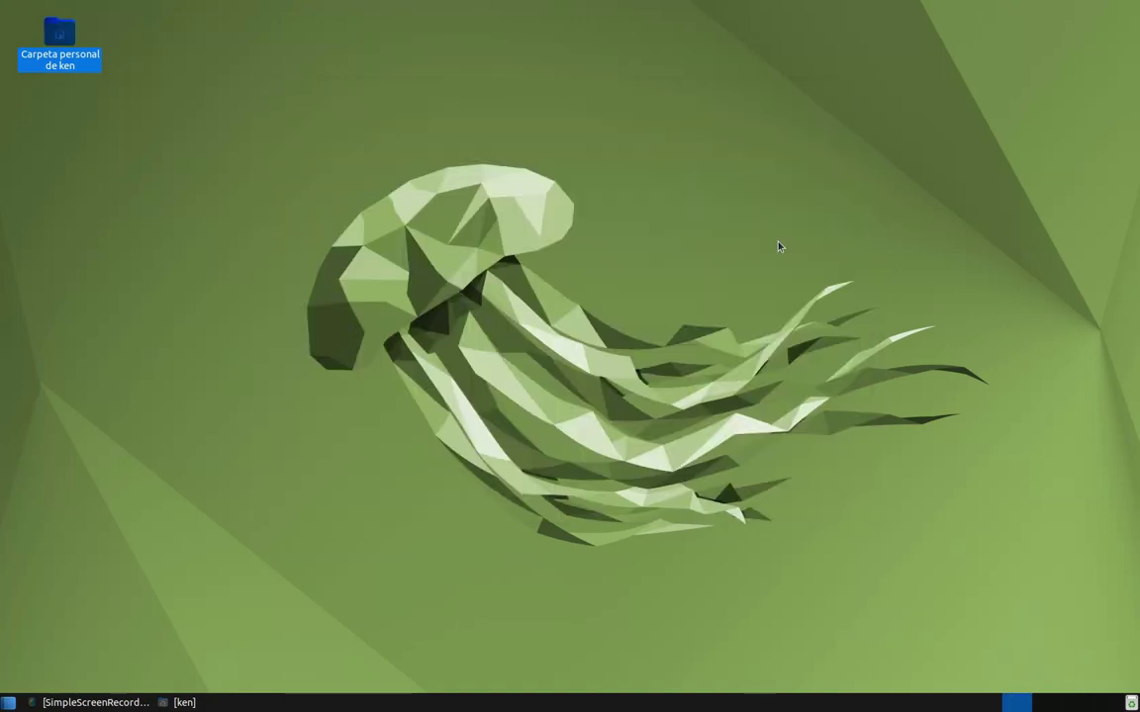